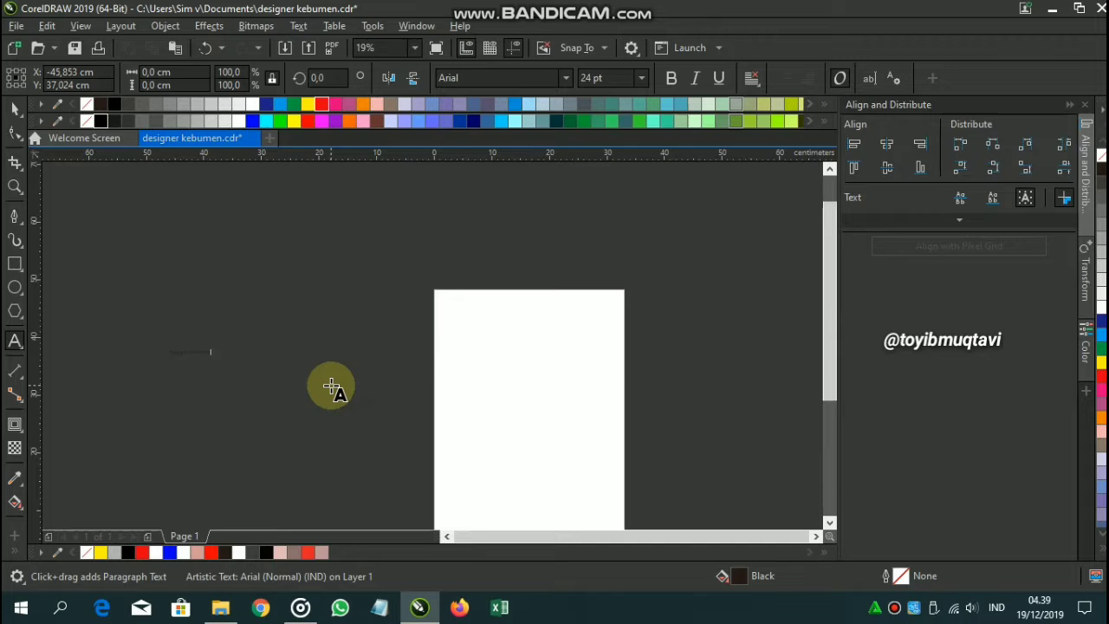
# Enlarge the "Designer Kebumen" text to about 40.6 cm wide and set its font to Sofachrome Rg
pyautogui.click(15, 108)
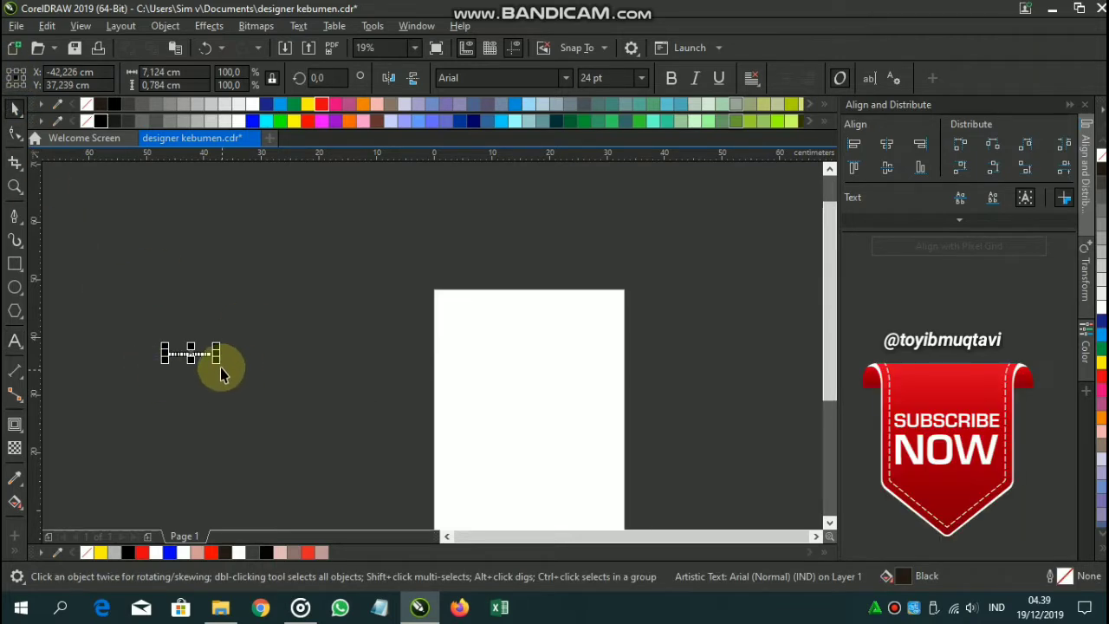
pyautogui.moveTo(218, 365); pyautogui.dragTo(415, 458)
pyautogui.moveTo(334, 422); pyautogui.dragTo(419, 403)
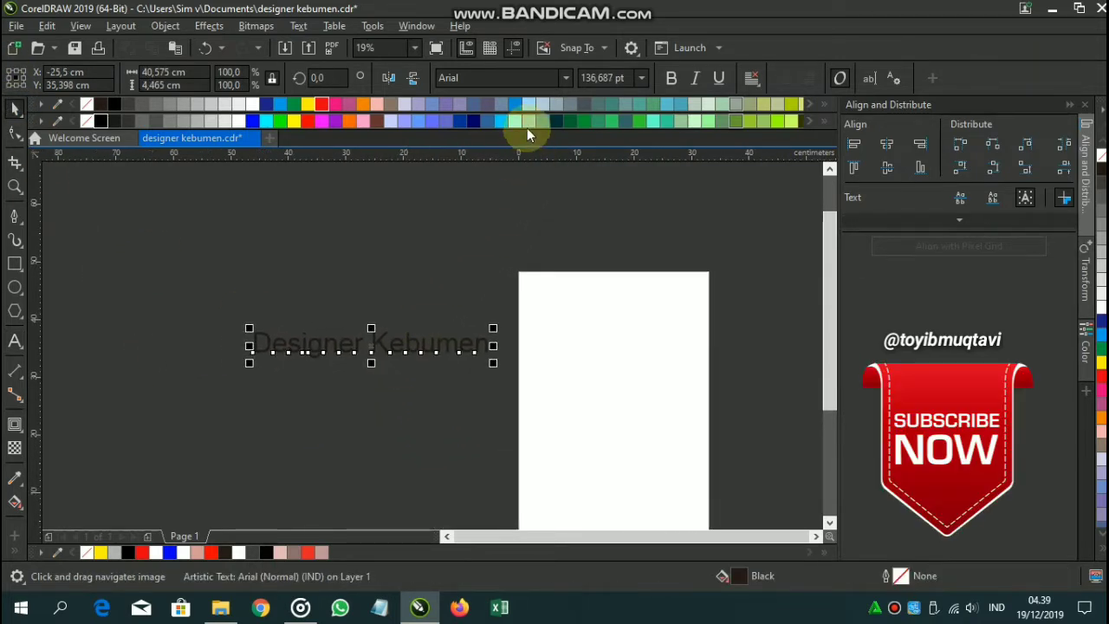
pyautogui.click(566, 78)
pyautogui.click(563, 127)
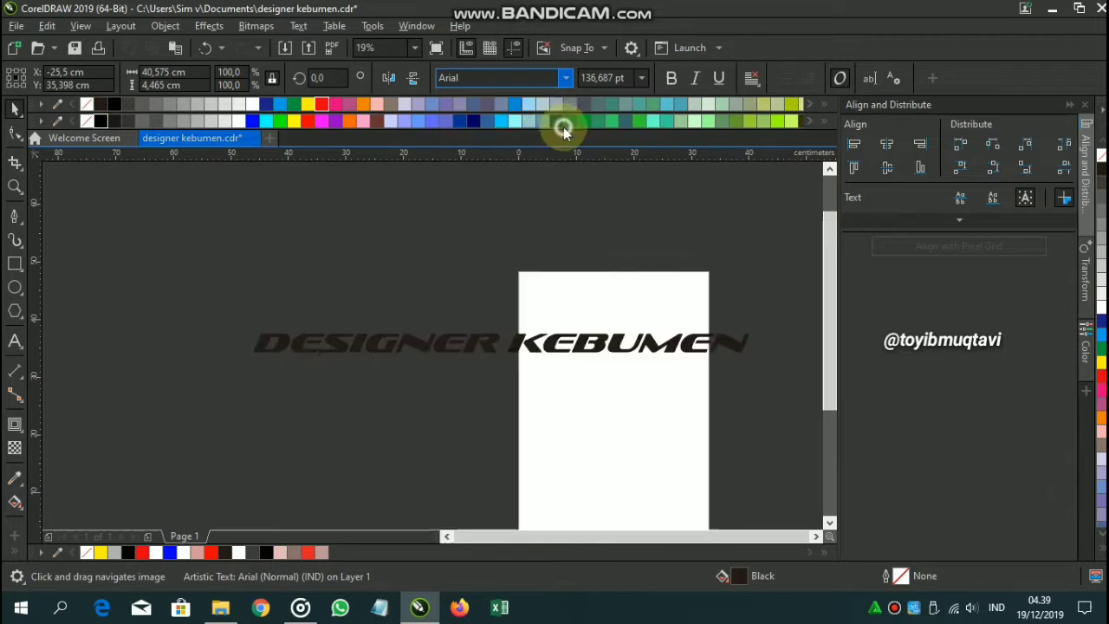
# Break the text apart into separate words and stack KEBUMEN directly beneath DESIGNER, beside the page
pyautogui.hotkey('ctrl', 'k')
pyautogui.moveTo(495, 344); pyautogui.dragTo(329, 311)
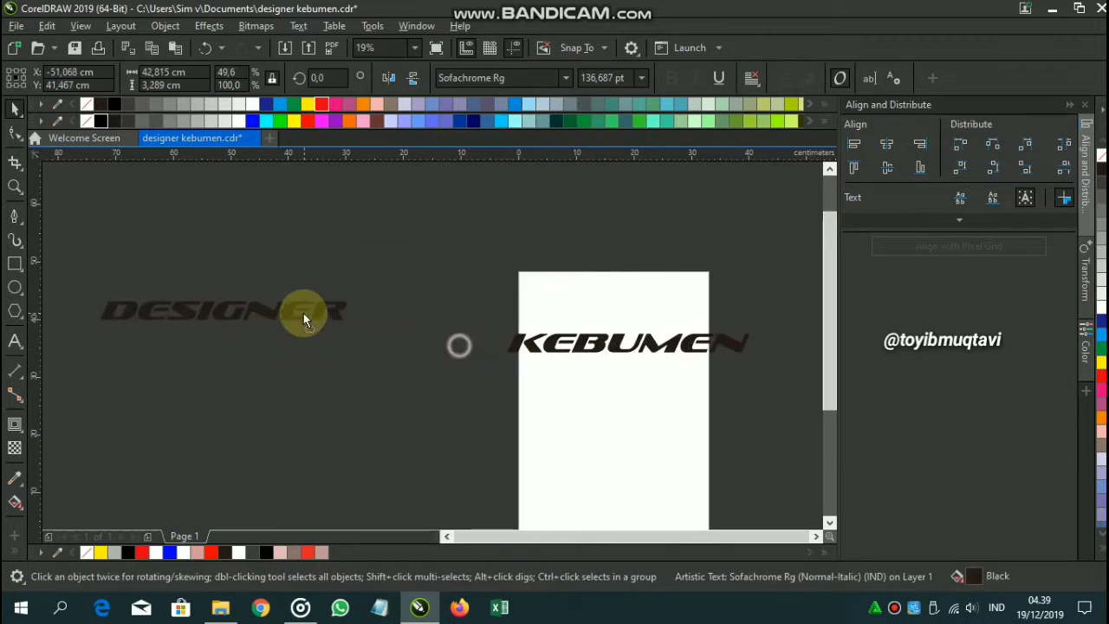
pyautogui.moveTo(561, 347); pyautogui.dragTo(195, 342)
pyautogui.click(129, 283)
# Fill the word DESIGNER with white and the word KEBUMEN with red
pyautogui.scroll(2, 166, 330)
pyautogui.click(179, 307)
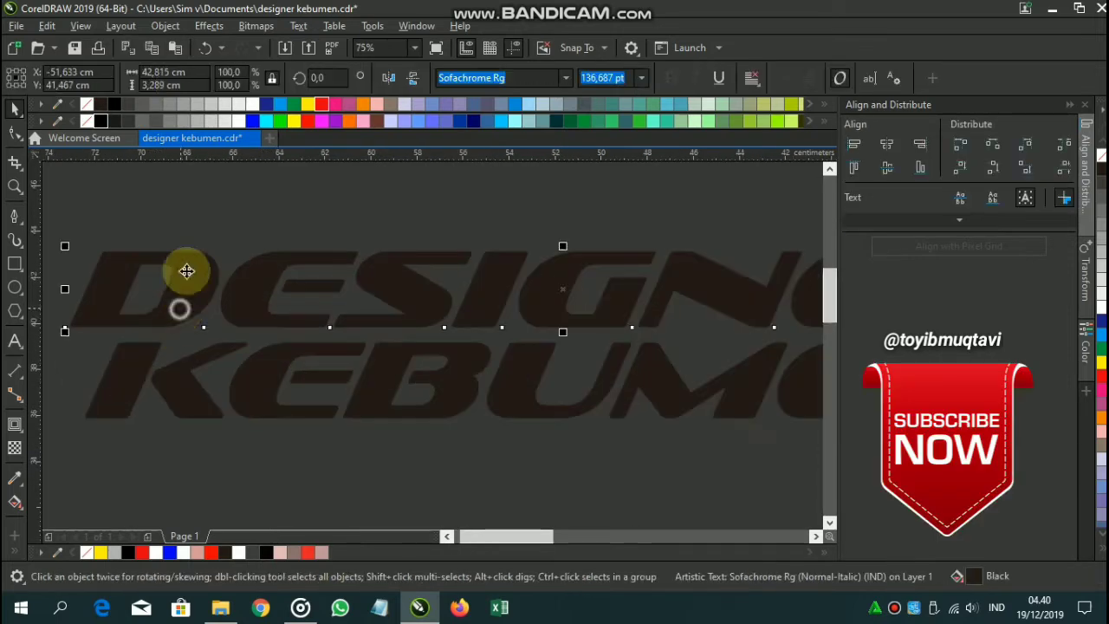
pyautogui.click(236, 119)
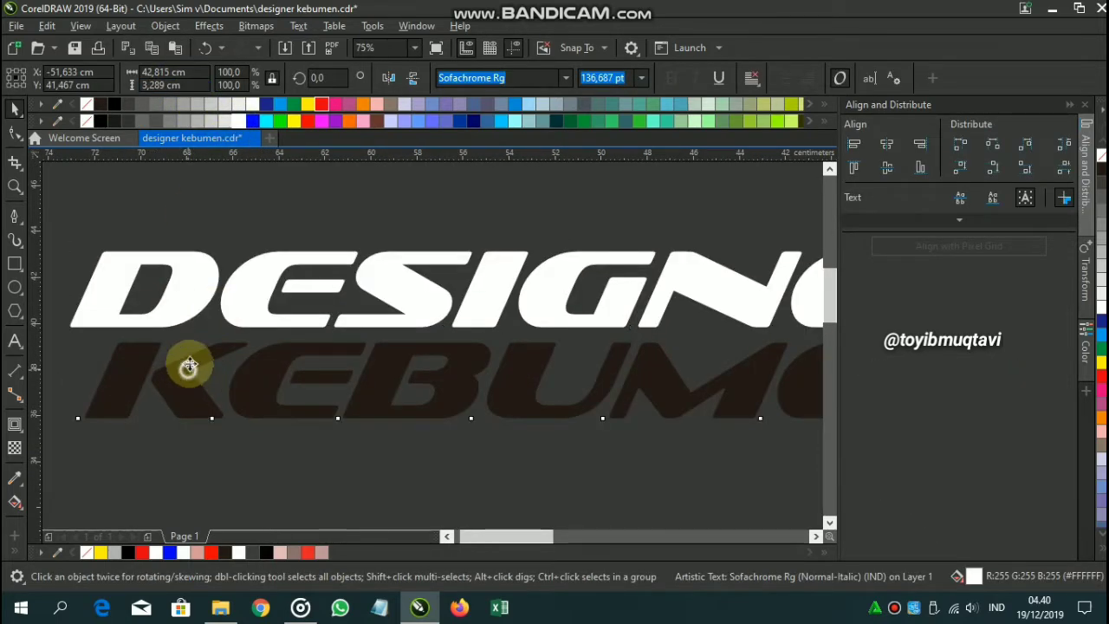
pyautogui.click(188, 367)
pyautogui.click(321, 103)
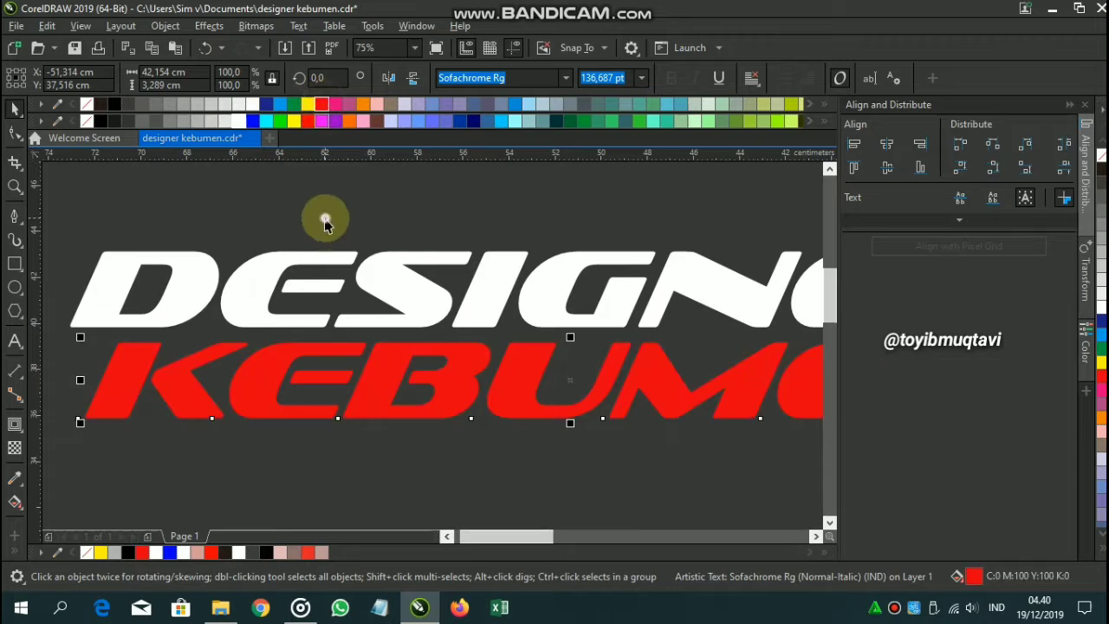
pyautogui.click(321, 218)
# Add an outside contour of about 0.24 cm to DESIGNER and set its fill to black (#000000)
pyautogui.scroll(3, 153, 267)
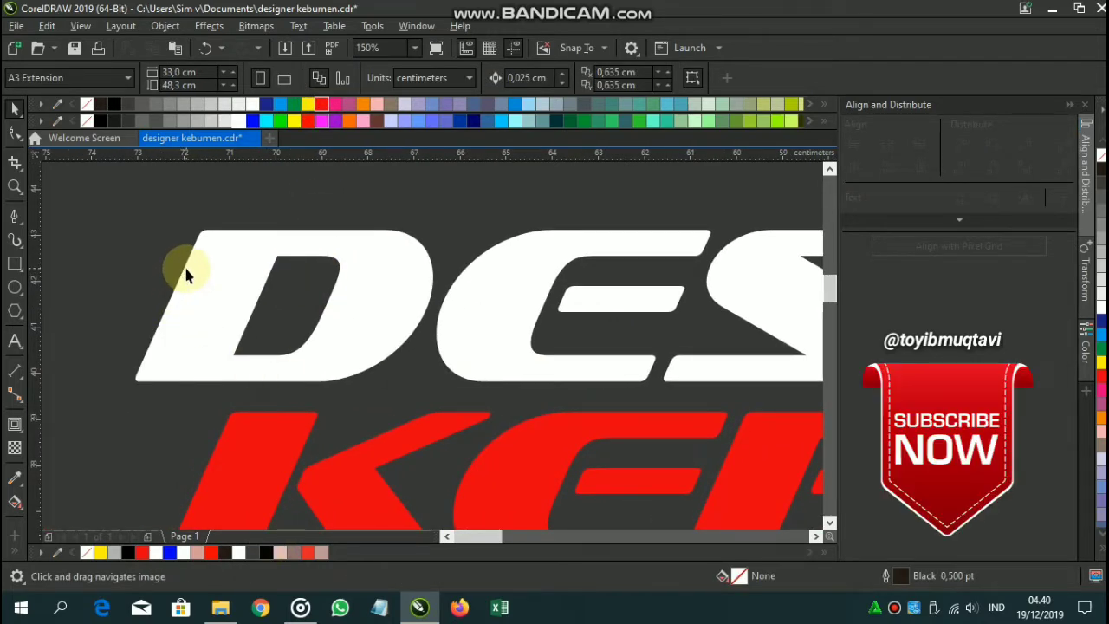
pyautogui.click(200, 329)
pyautogui.click(14, 424)
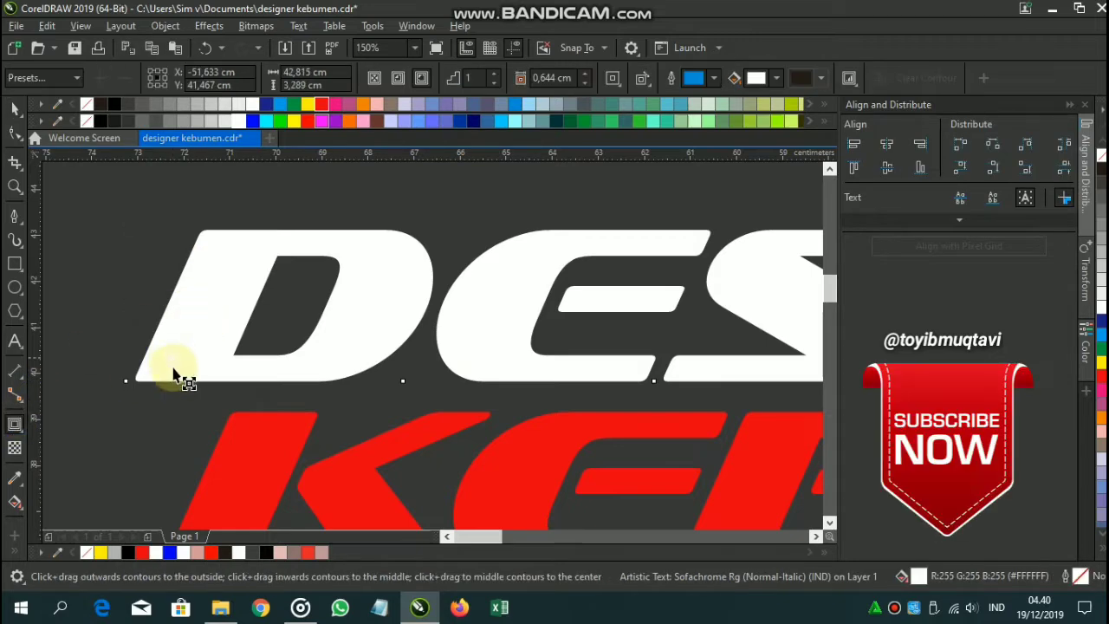
pyautogui.moveTo(178, 376); pyautogui.dragTo(158, 392)
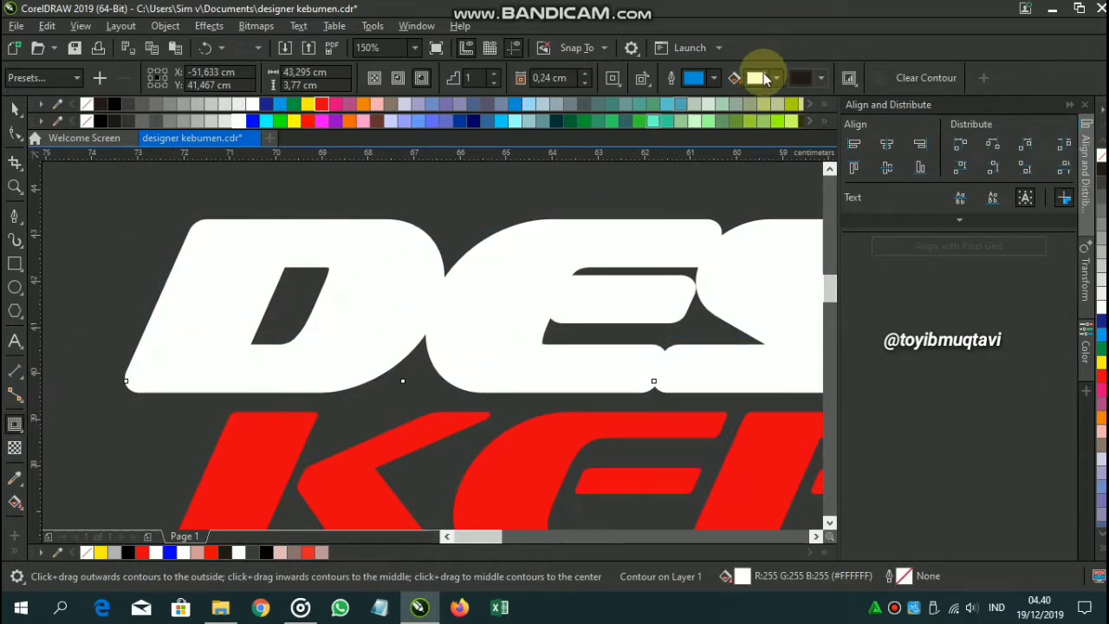
pyautogui.click(764, 78)
pyautogui.moveTo(805, 256); pyautogui.dragTo(471, 513)
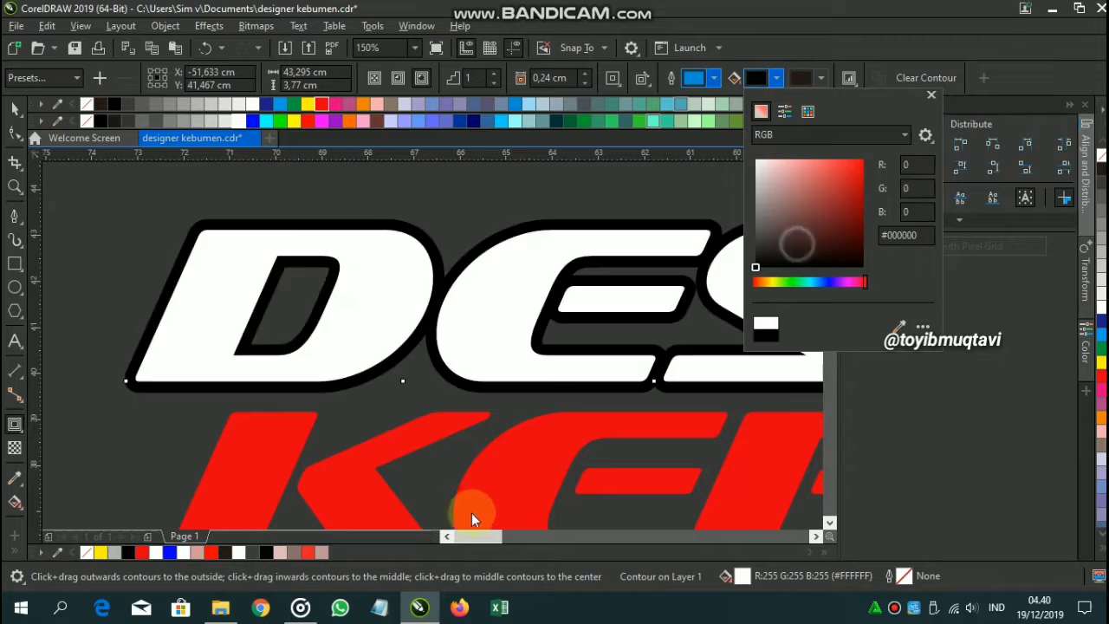
# Add a black outside contour of about 0.2 cm to KEBUMEN
pyautogui.click(497, 429)
pyautogui.click(445, 422)
pyautogui.scroll(1, 445, 421)
pyautogui.moveTo(445, 422); pyautogui.dragTo(469, 381)
pyautogui.scroll(-2, 469, 381)
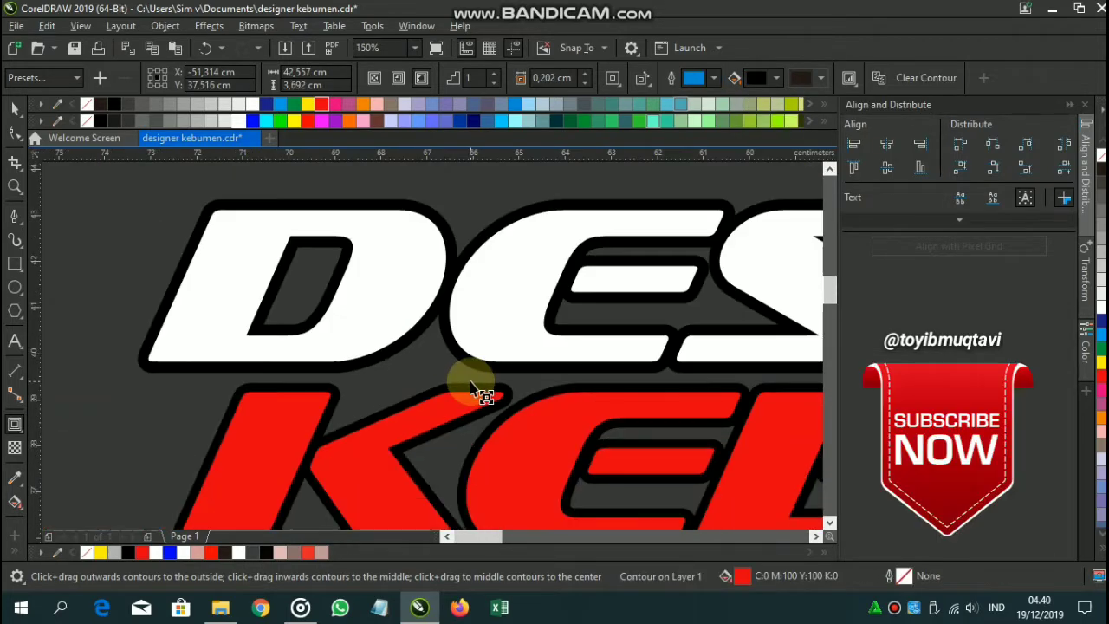
# Break the black contours of KEBUMEN and DESIGNER apart from their texts
pyautogui.click(16, 110)
pyautogui.hotkey('ctrl', 'k')
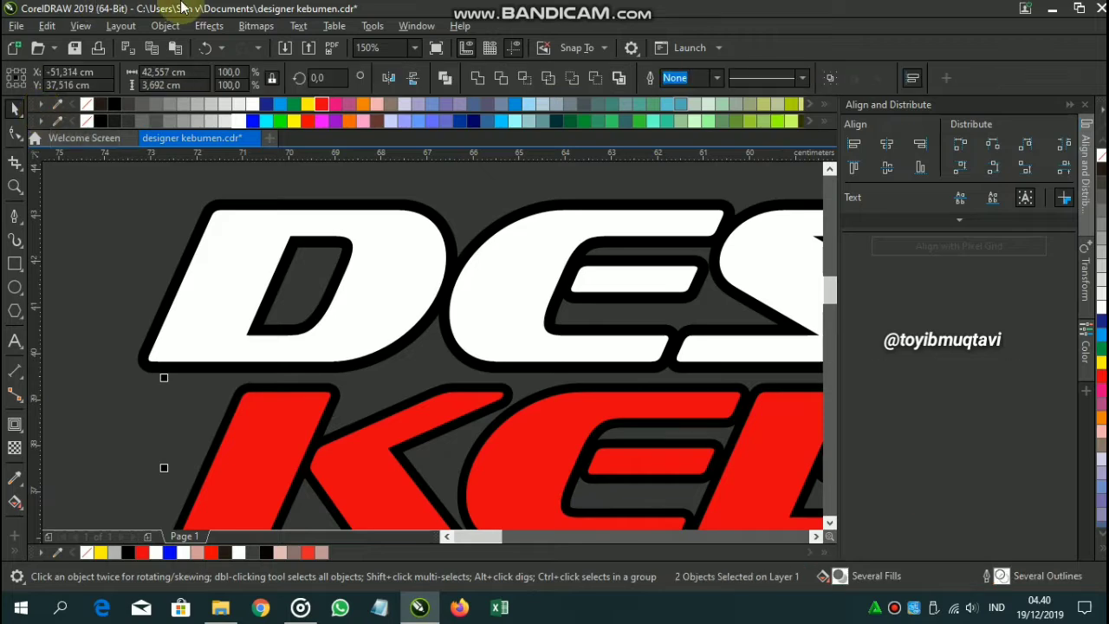
pyautogui.click(433, 211)
pyautogui.hotkey('ctrl', 'k')
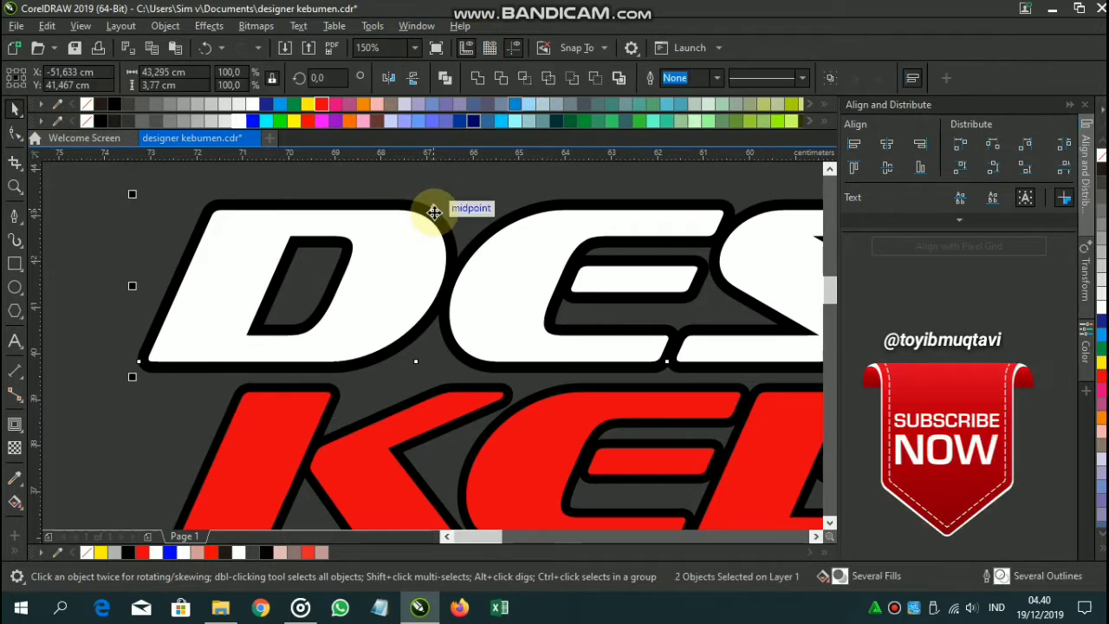
# Try to simplify DESIGNER with its contour, shift the white text to check the overlap, and undo the shift
pyautogui.click(542, 81)
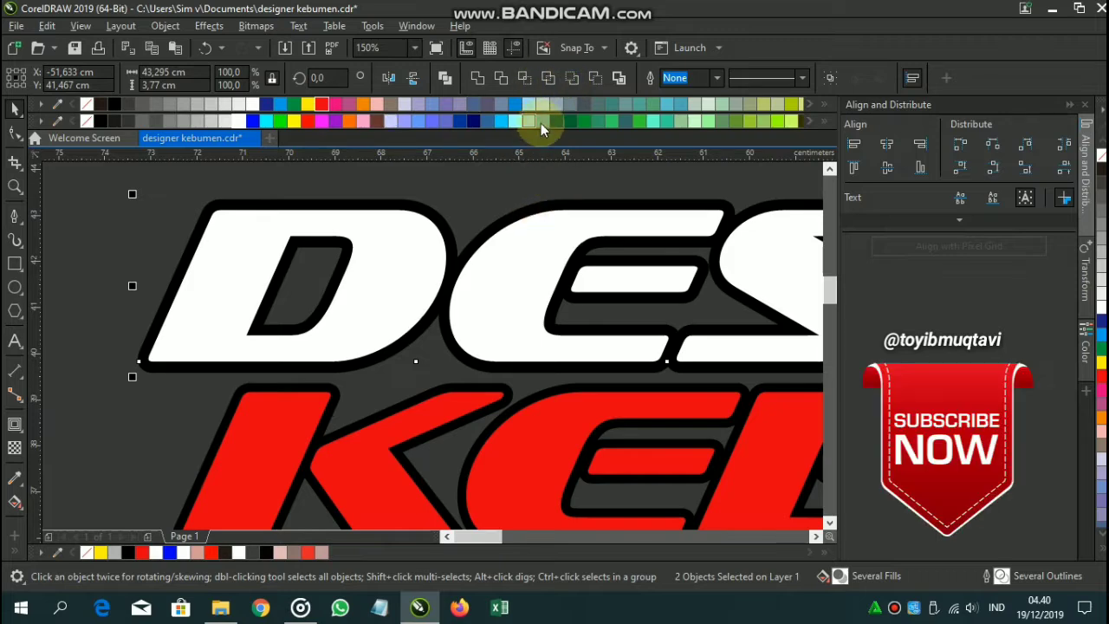
pyautogui.click(507, 181)
pyautogui.moveTo(379, 244); pyautogui.dragTo(423, 204)
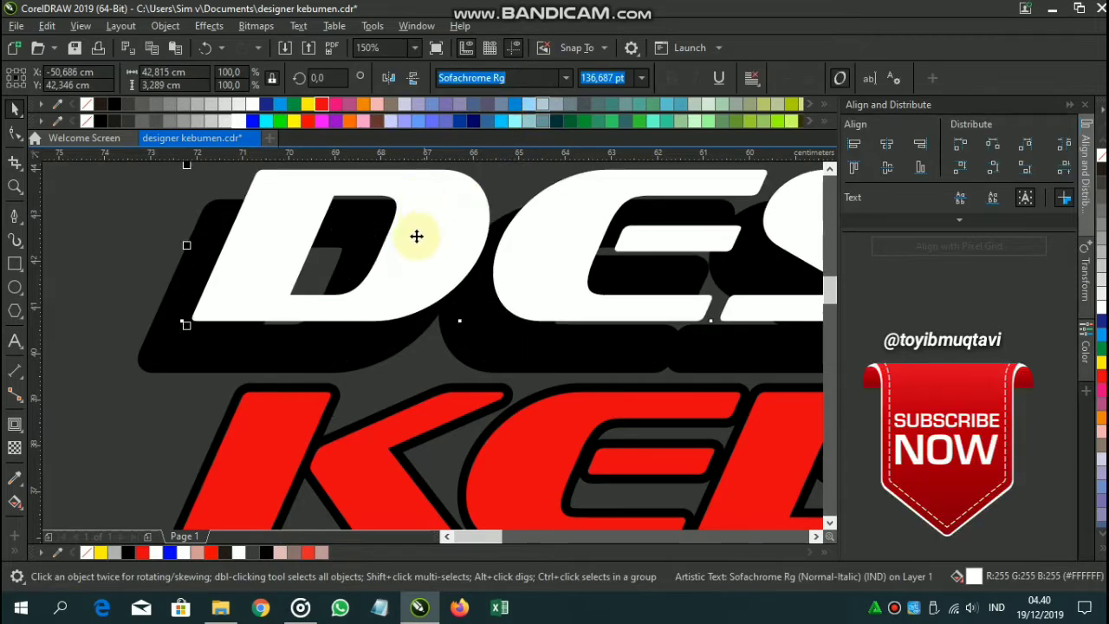
pyautogui.hotkey('ctrl', 'z')
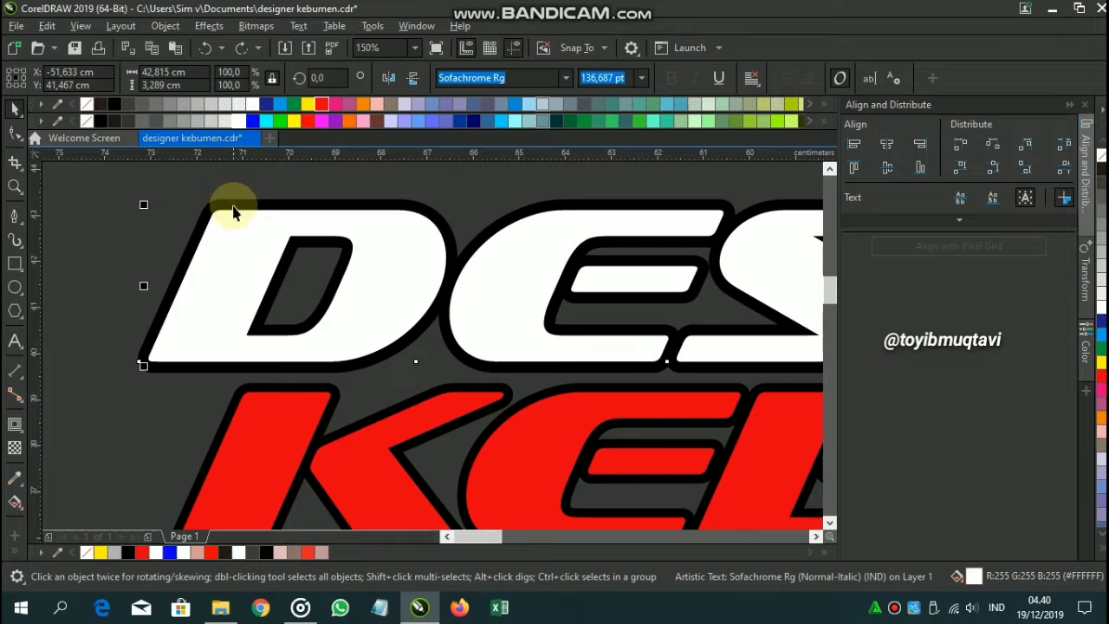
# Select the DESIGNER text together with its black outline and simplify the overlapping shapes
pyautogui.scroll(-1, 227, 206)
pyautogui.moveTo(189, 218); pyautogui.dragTo(168, 263)
pyautogui.scroll(-1, 140, 220)
pyautogui.click(139, 220)
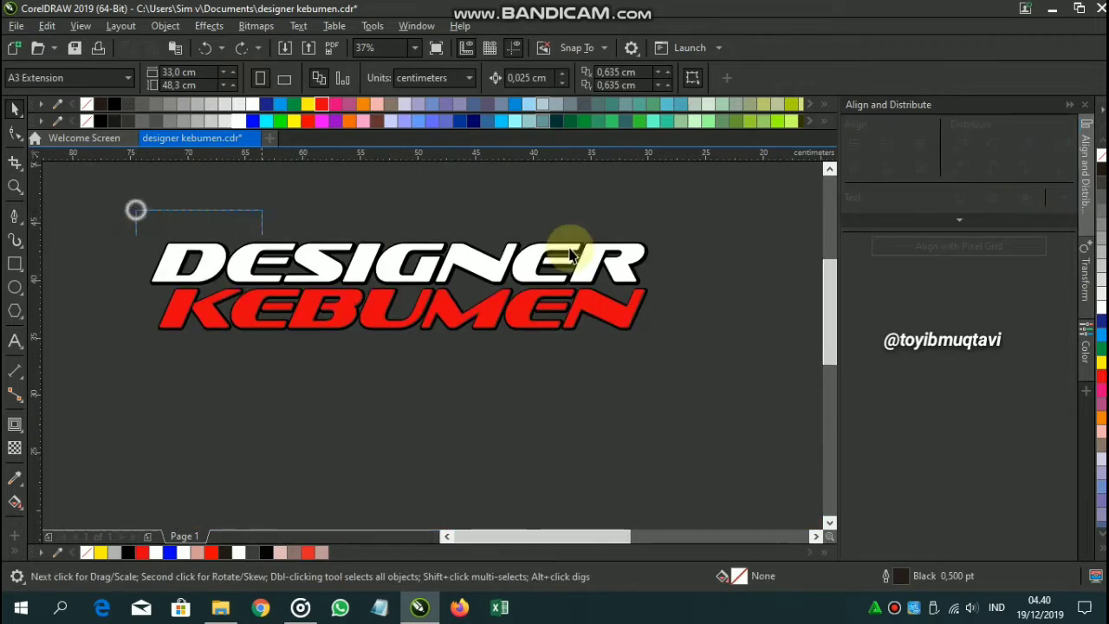
pyautogui.moveTo(572, 255); pyautogui.dragTo(713, 273)
pyautogui.click(547, 78)
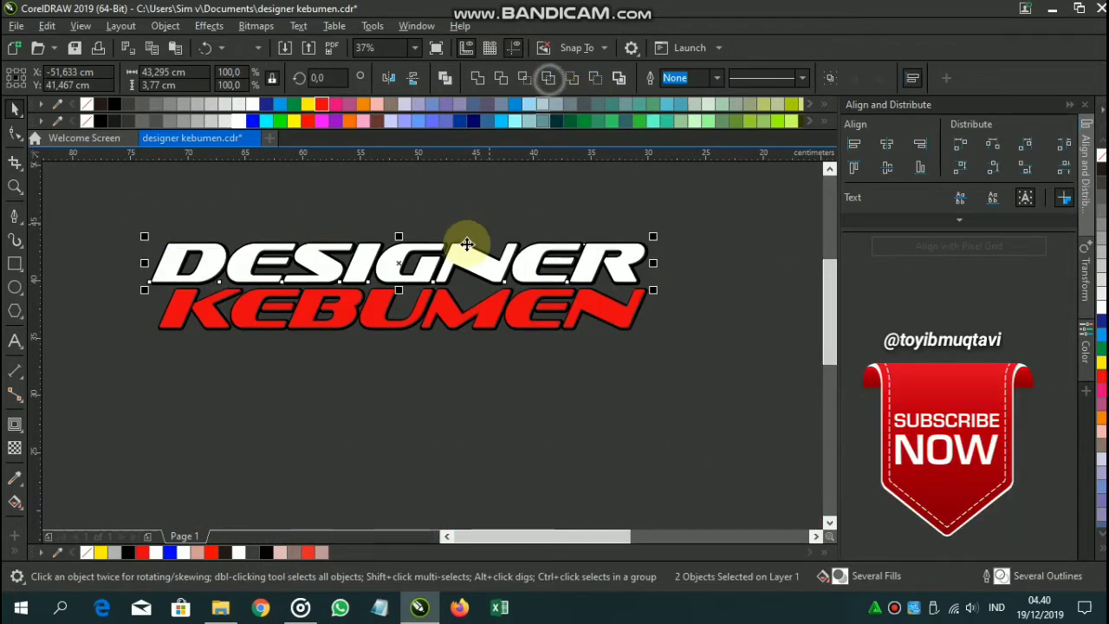
# Shift the white DESIGNER and red KEBUMEN texts off their black outlines as a check, undoing each move
pyautogui.click(467, 244)
pyautogui.click(493, 208)
pyautogui.moveTo(466, 251); pyautogui.dragTo(467, 233)
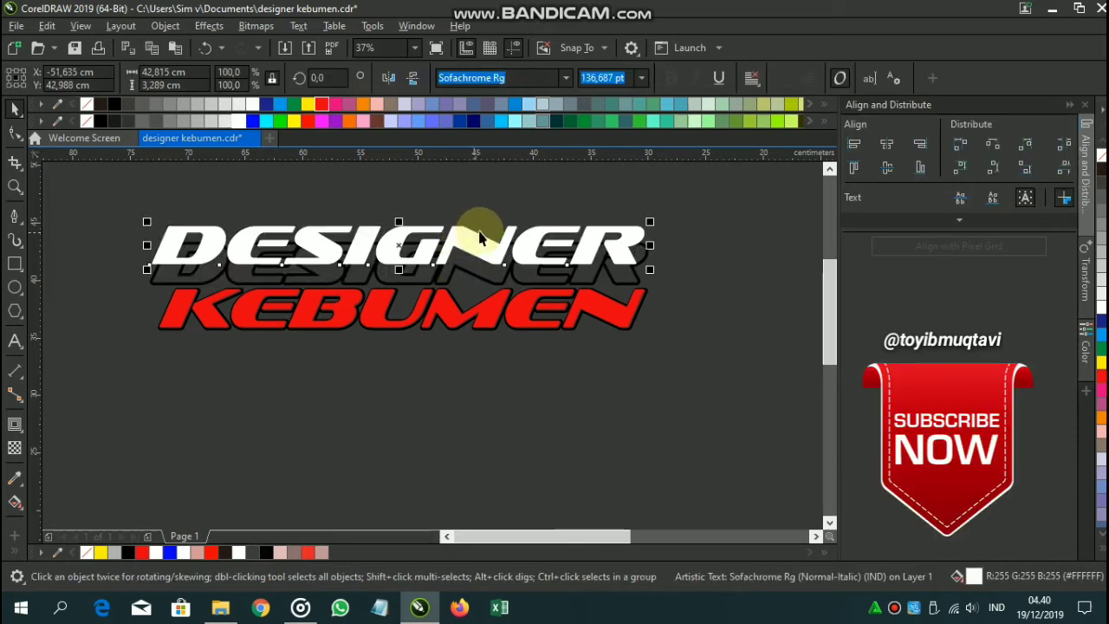
pyautogui.hotkey('ctrl', 'z')
pyautogui.click(482, 224)
pyautogui.moveTo(470, 310); pyautogui.dragTo(486, 334)
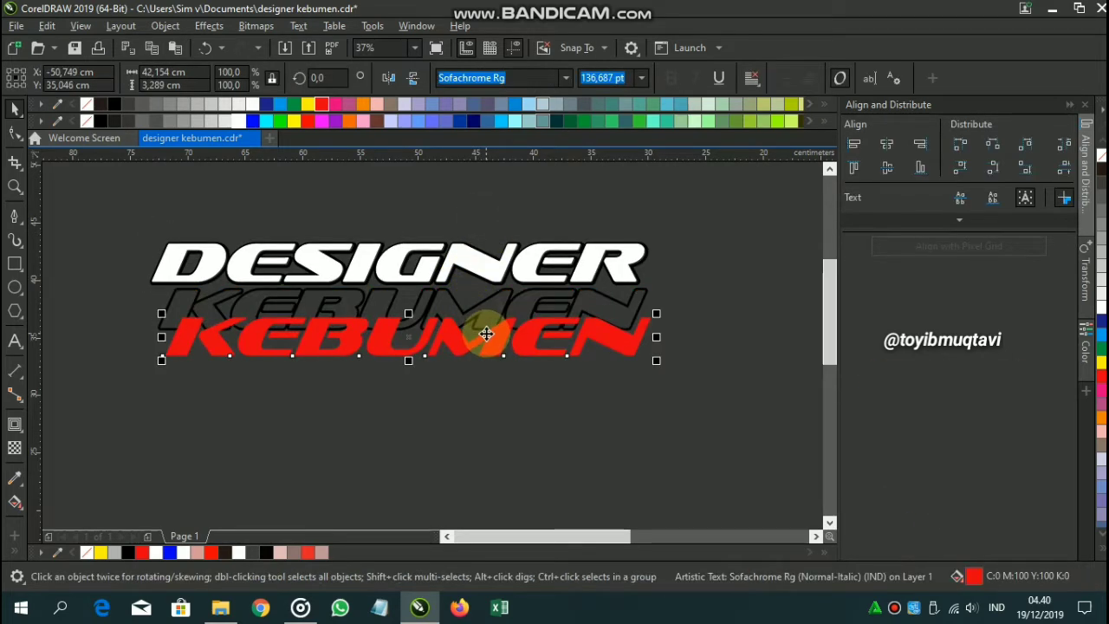
pyautogui.hotkey('ctrl', 'z')
pyautogui.click(386, 218)
# Add an outside contour of about 0.3 cm to the red KEBUMEN text
pyautogui.scroll(2, 179, 249)
pyautogui.moveTo(141, 257); pyautogui.dragTo(236, 286)
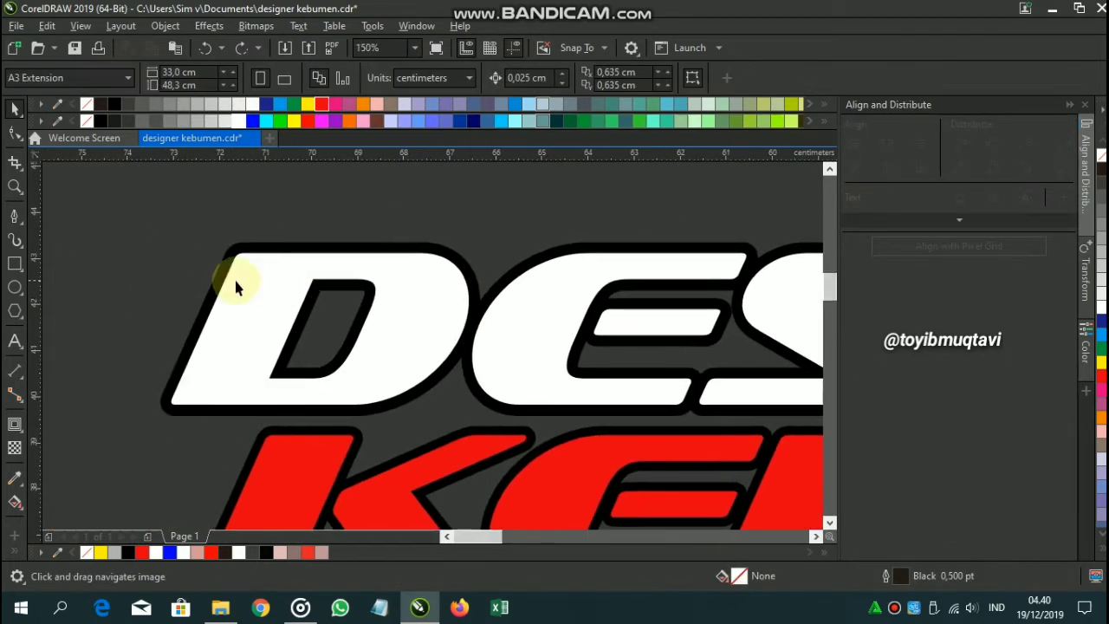
pyautogui.click(240, 285)
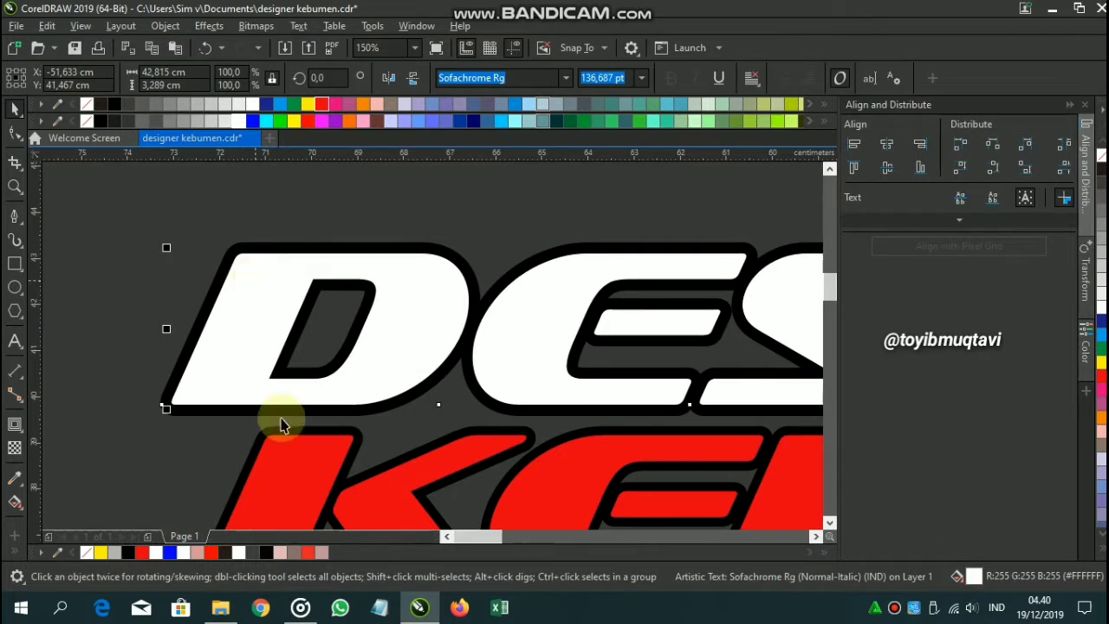
pyautogui.moveTo(301, 473); pyautogui.dragTo(323, 373)
pyautogui.click(323, 378)
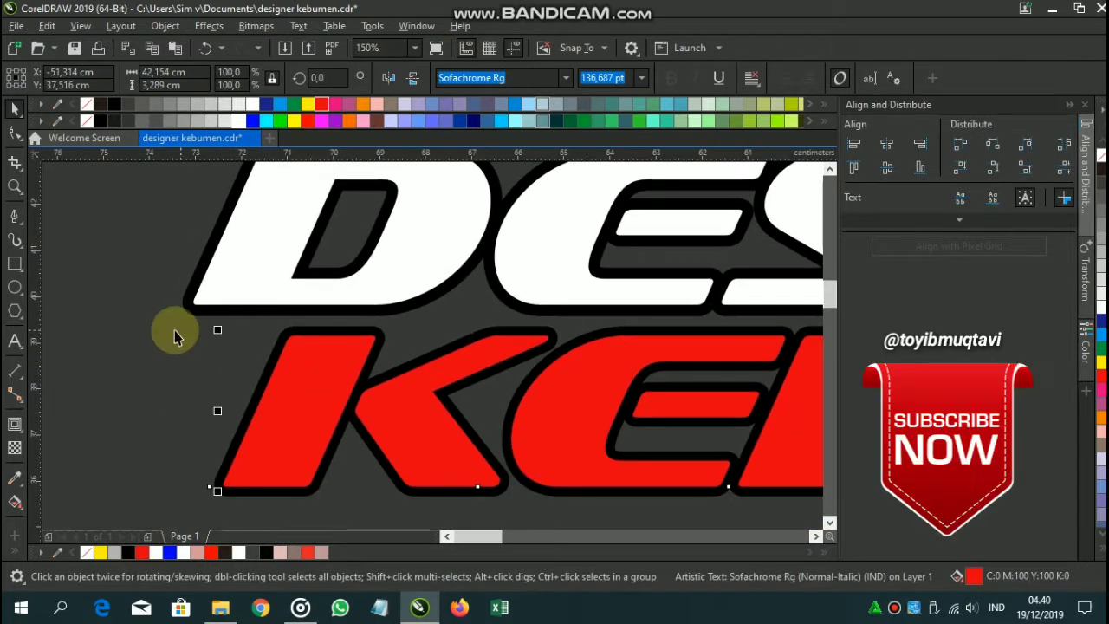
pyautogui.click(15, 424)
pyautogui.scroll(3, 318, 364)
pyautogui.moveTo(321, 360); pyautogui.dragTo(317, 287)
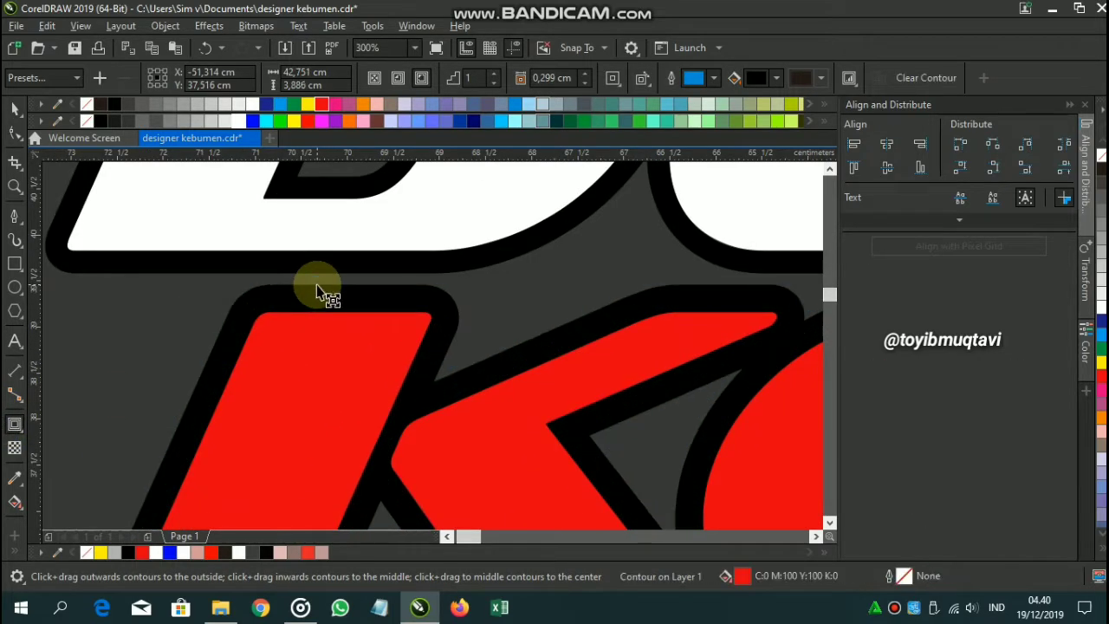
# Try a white (#FFFFFF) fill on KEBUMEN's contour and undo it
pyautogui.click(757, 80)
pyautogui.click(755, 159)
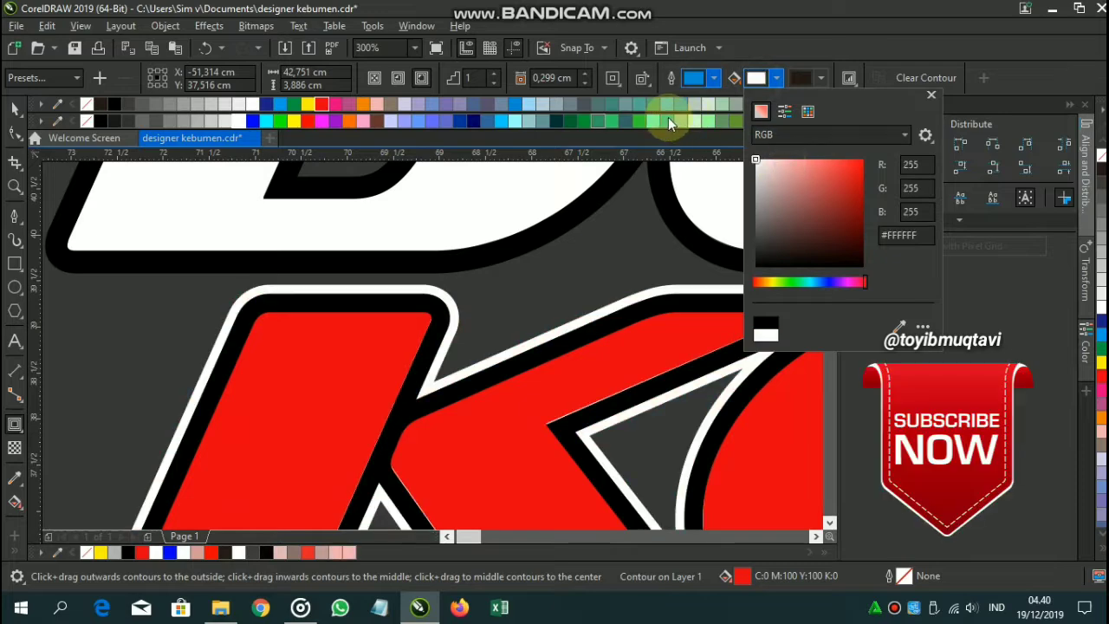
pyautogui.click(71, 241)
pyautogui.click(224, 327)
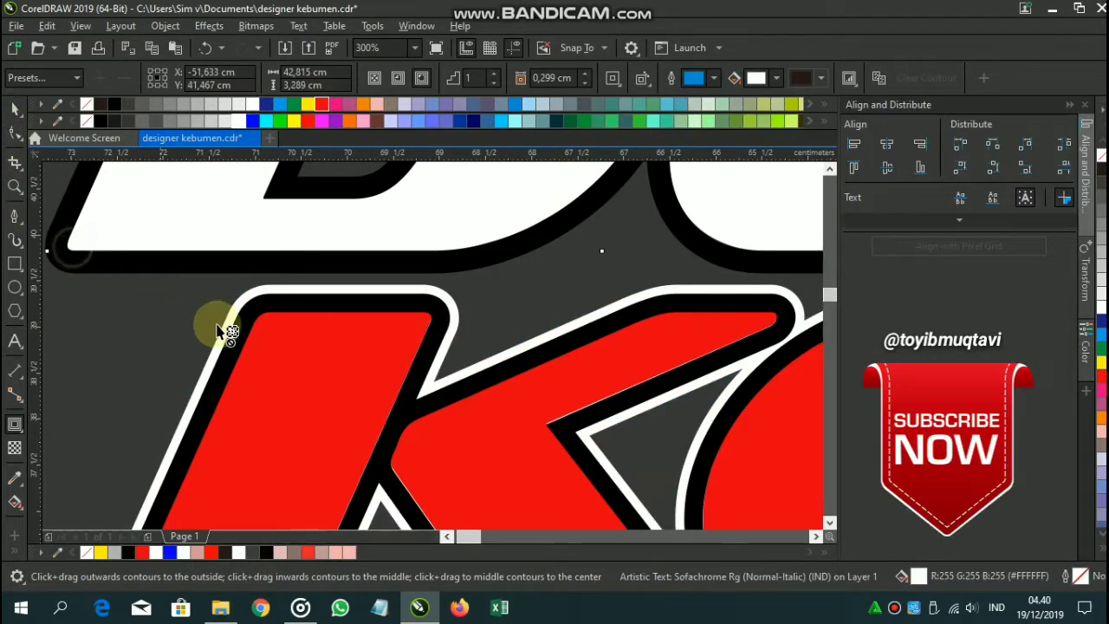
pyautogui.scroll(-2, 262, 333)
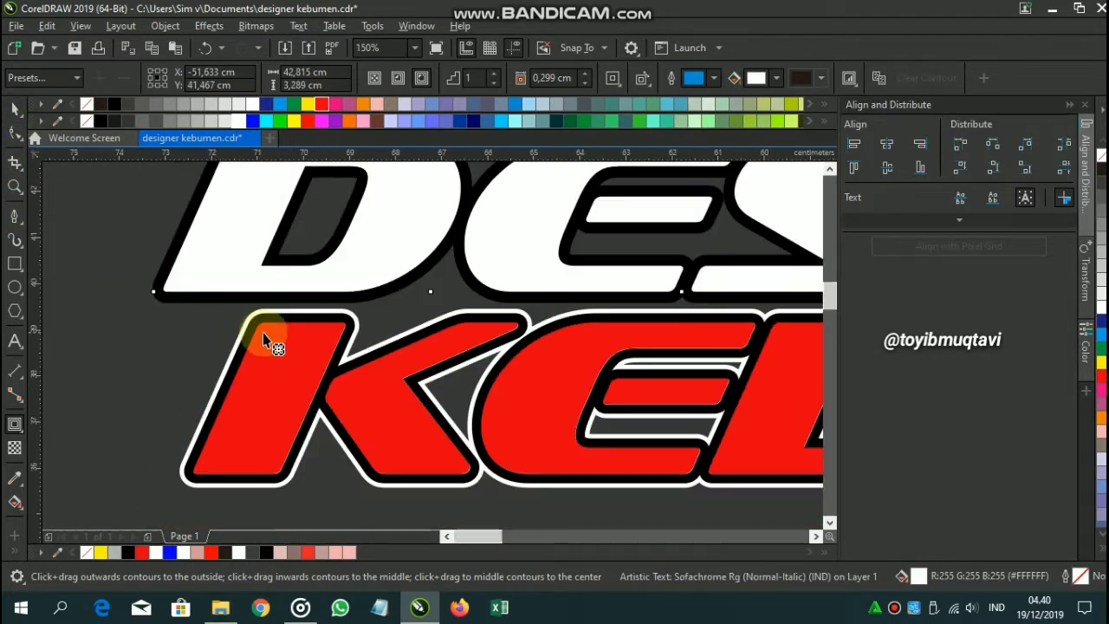
pyautogui.click(205, 48)
pyautogui.click(205, 48)
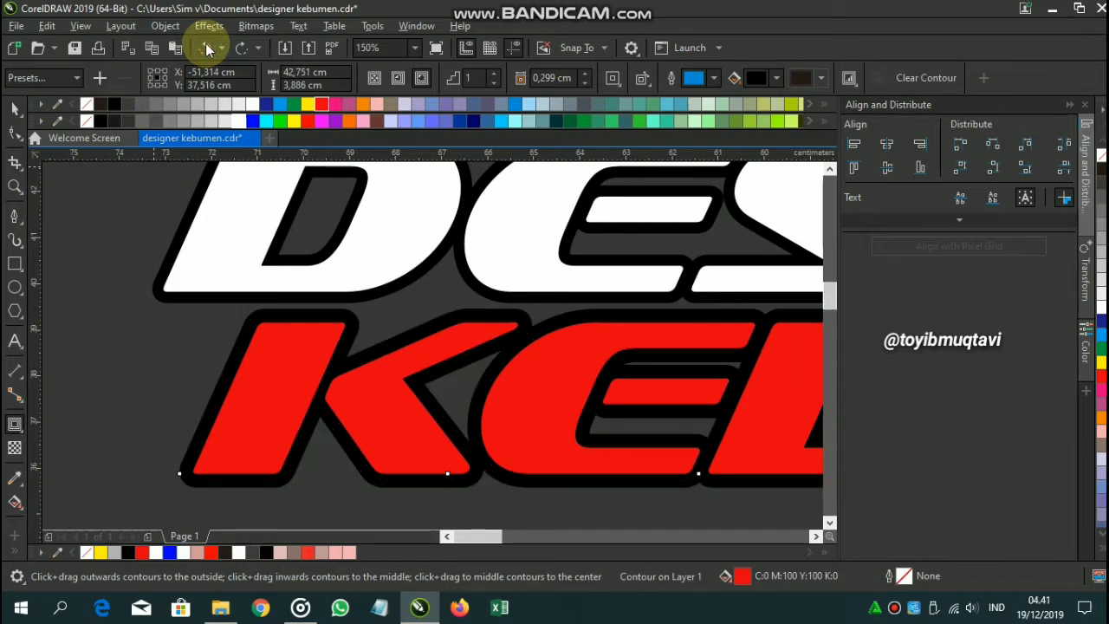
# Shift the contoured KEBUMEN text off its black outline as a check and undo the move
pyautogui.click(14, 108)
pyautogui.moveTo(266, 394); pyautogui.dragTo(273, 411)
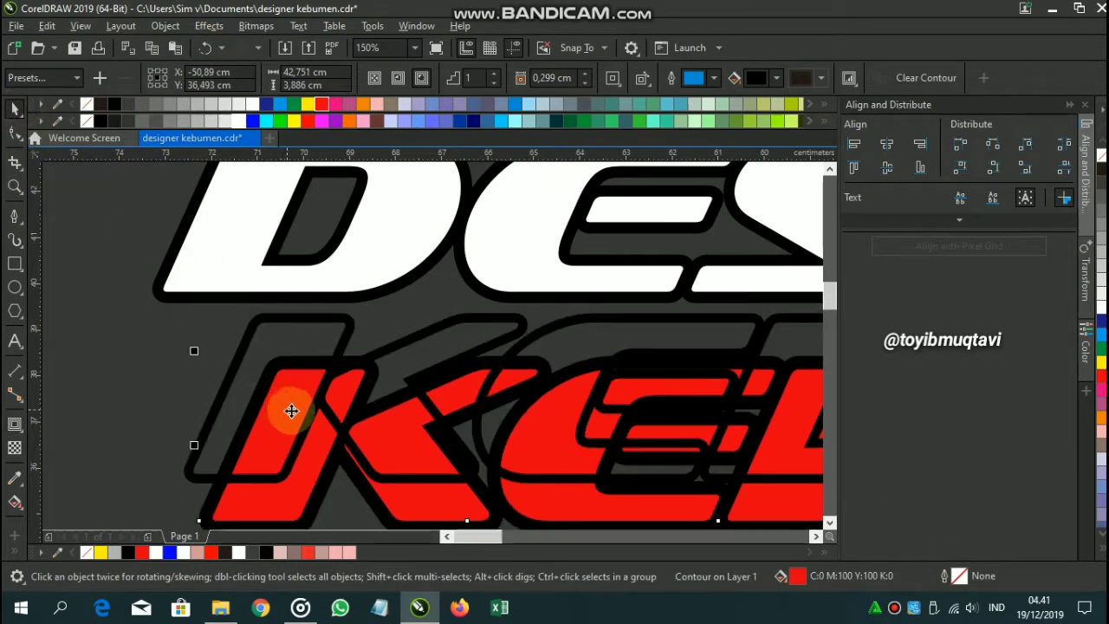
pyautogui.hotkey('ctrl', 'z')
# Widen KEBUMEN's black contour well beyond its existing black outline
pyautogui.click(15, 423)
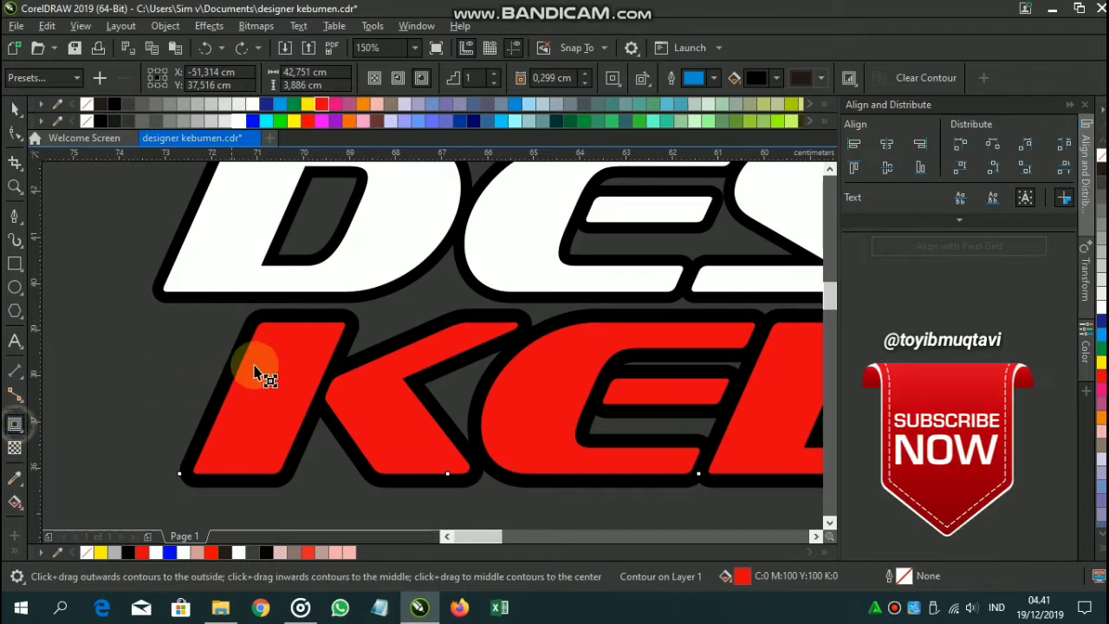
pyautogui.moveTo(258, 369); pyautogui.dragTo(230, 307)
pyautogui.click(121, 335)
# Give DESIGNER an outside contour of about 0.51 cm and set its fill to black
pyautogui.click(235, 267)
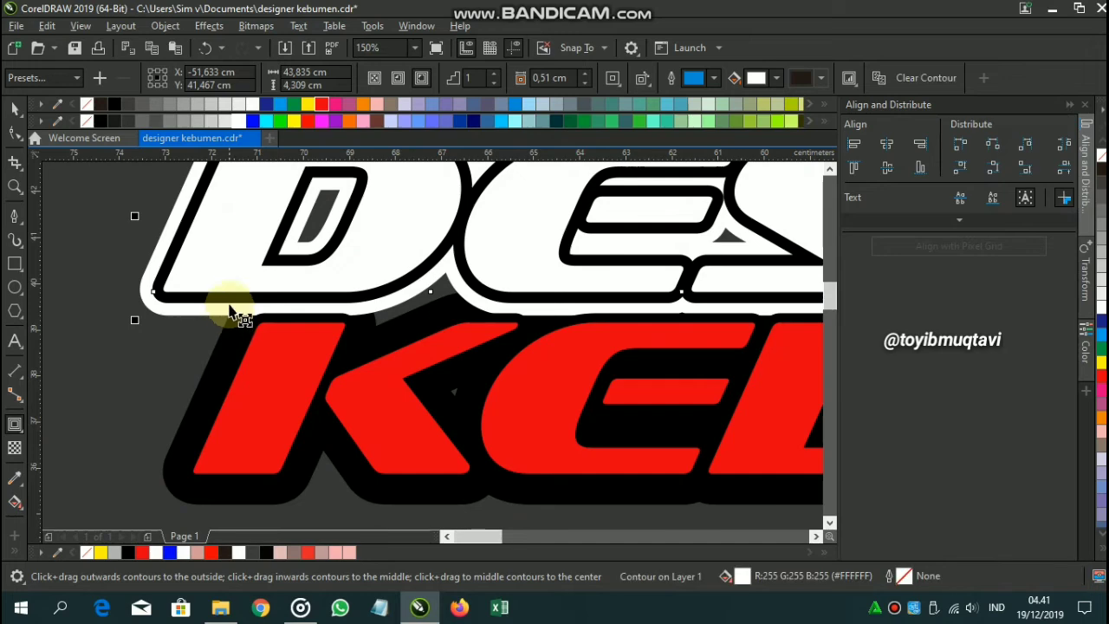
pyautogui.click(756, 78)
pyautogui.click(755, 265)
pyautogui.click(16, 108)
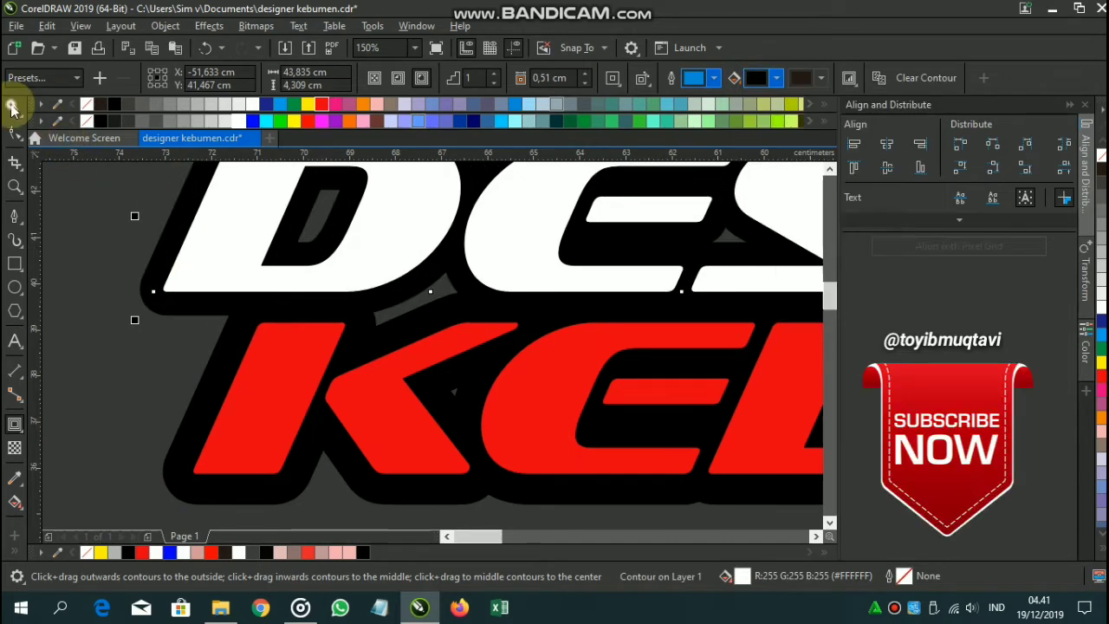
pyautogui.click(84, 294)
pyautogui.click(13, 103)
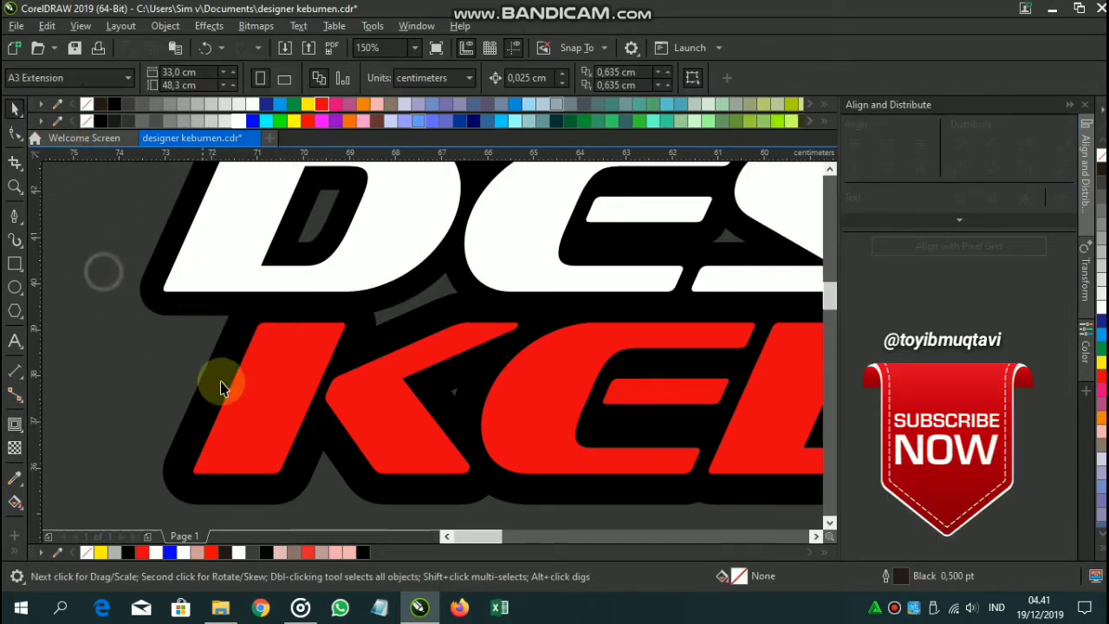
# Apply a uniform transparency of 50 to the narrow inner black outline of KEBUMEN
pyautogui.scroll(2, 227, 383)
pyautogui.click(232, 357)
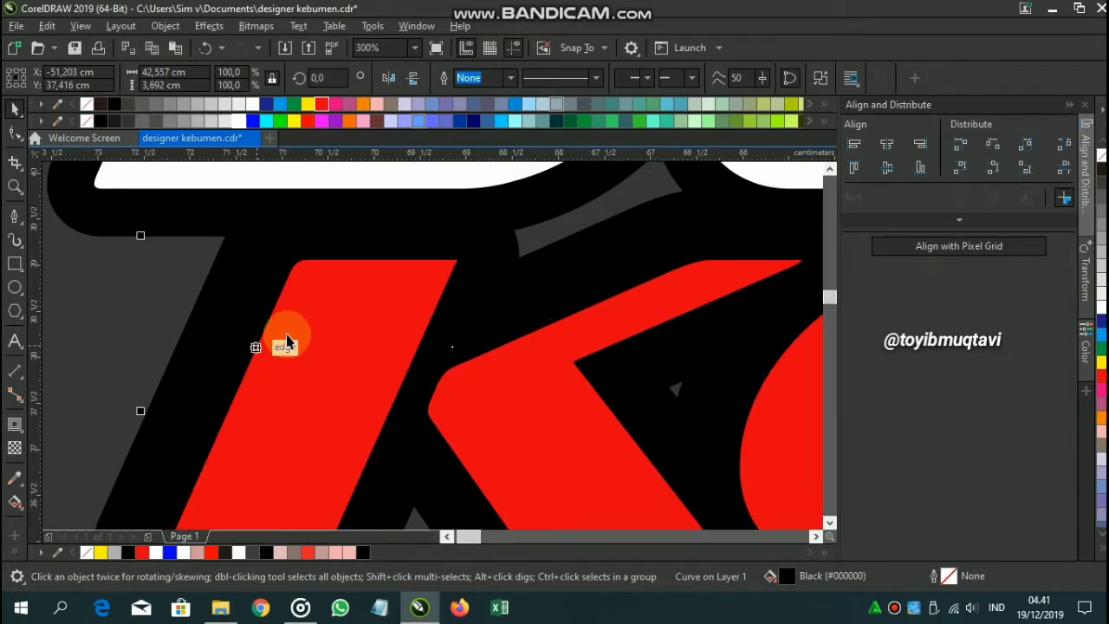
pyautogui.click(14, 448)
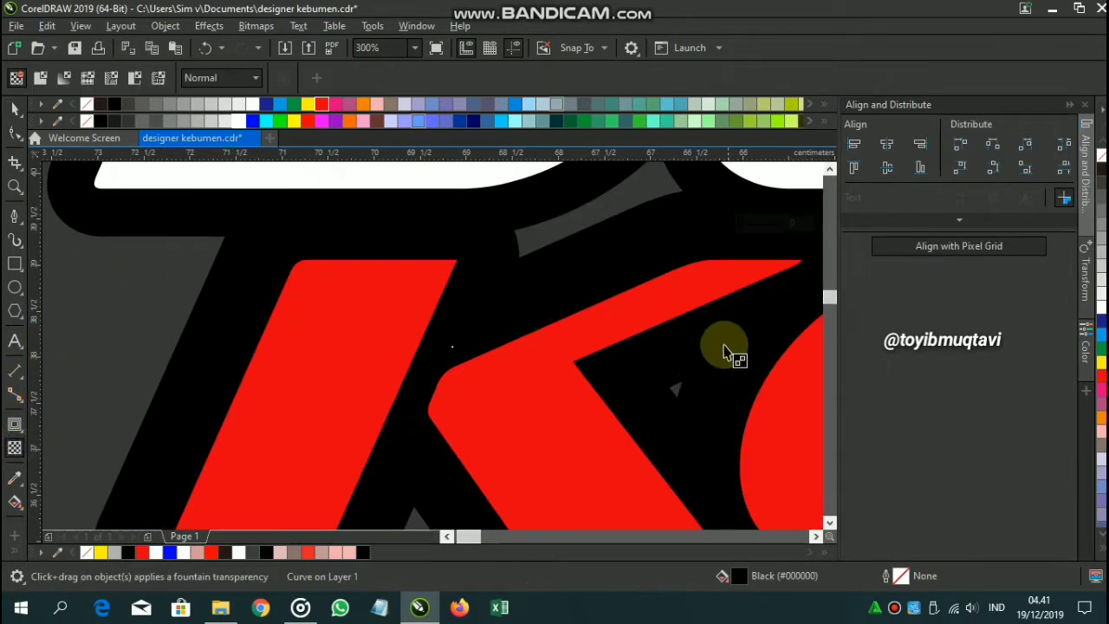
pyautogui.moveTo(534, 302); pyautogui.dragTo(470, 267)
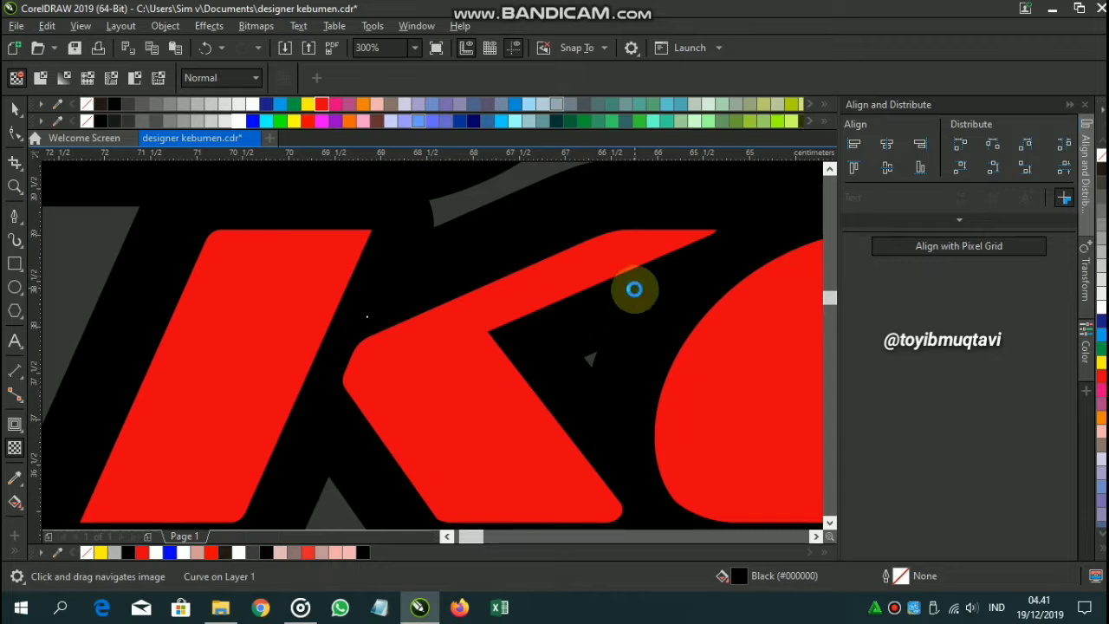
pyautogui.scroll(-2, 563, 303)
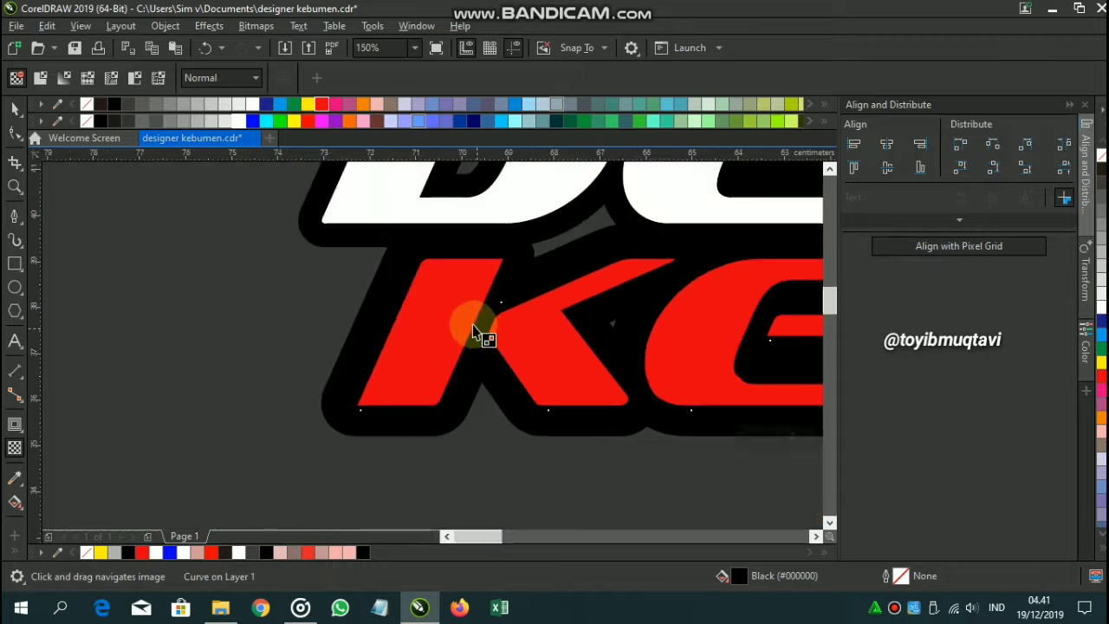
pyautogui.click(804, 433)
pyautogui.write('50')
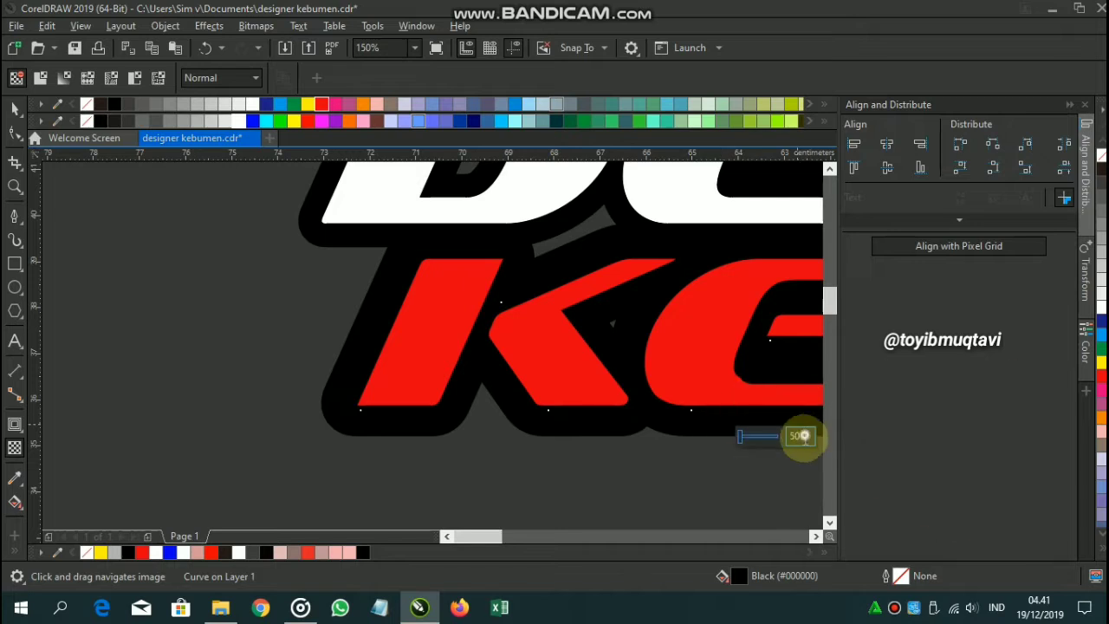
pyautogui.click(756, 439)
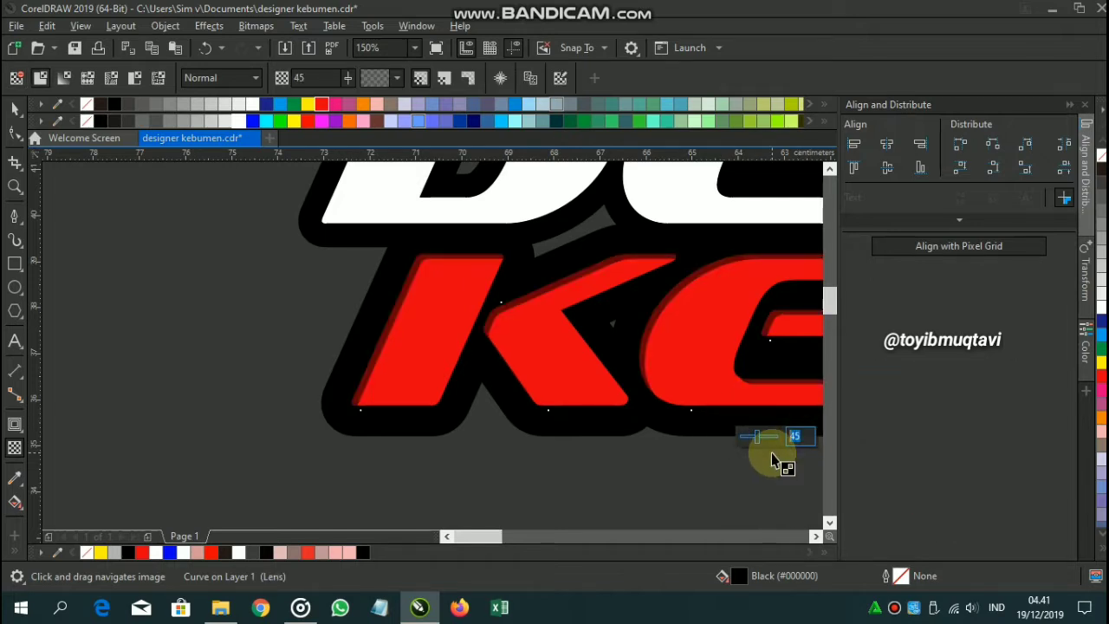
pyautogui.write('50')
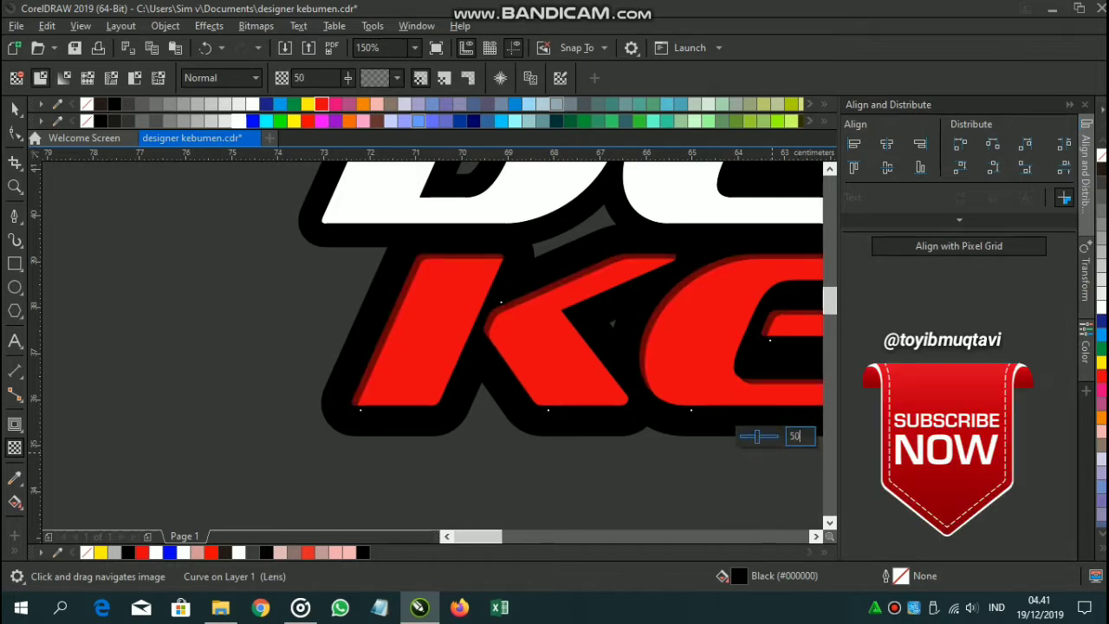
# Shift KEBUMEN's semi-transparent inner outline slightly down and to the right, to X -51,19 cm and Y 37,38 cm
pyautogui.click(14, 109)
pyautogui.scroll(4, 414, 275)
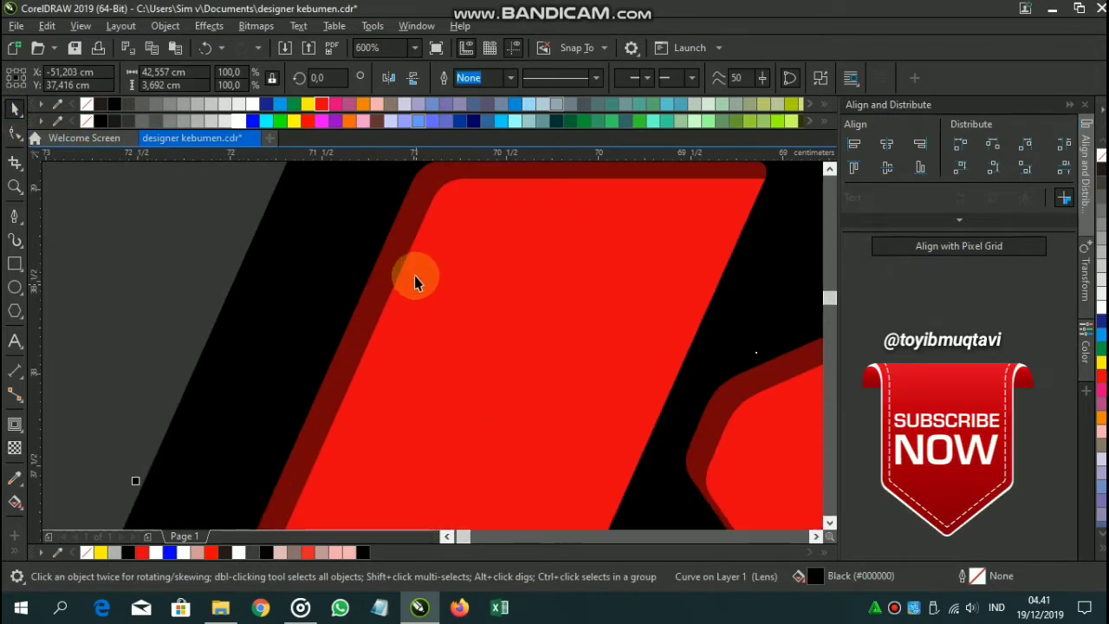
pyautogui.scroll(-4, 408, 262)
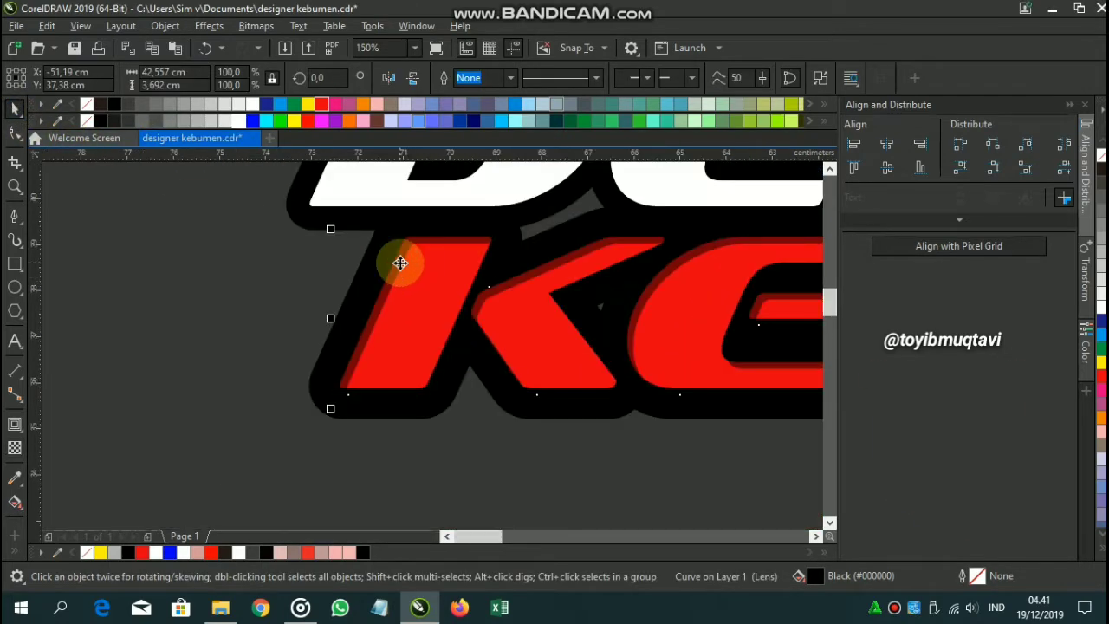
pyautogui.scroll(-2, 399, 263)
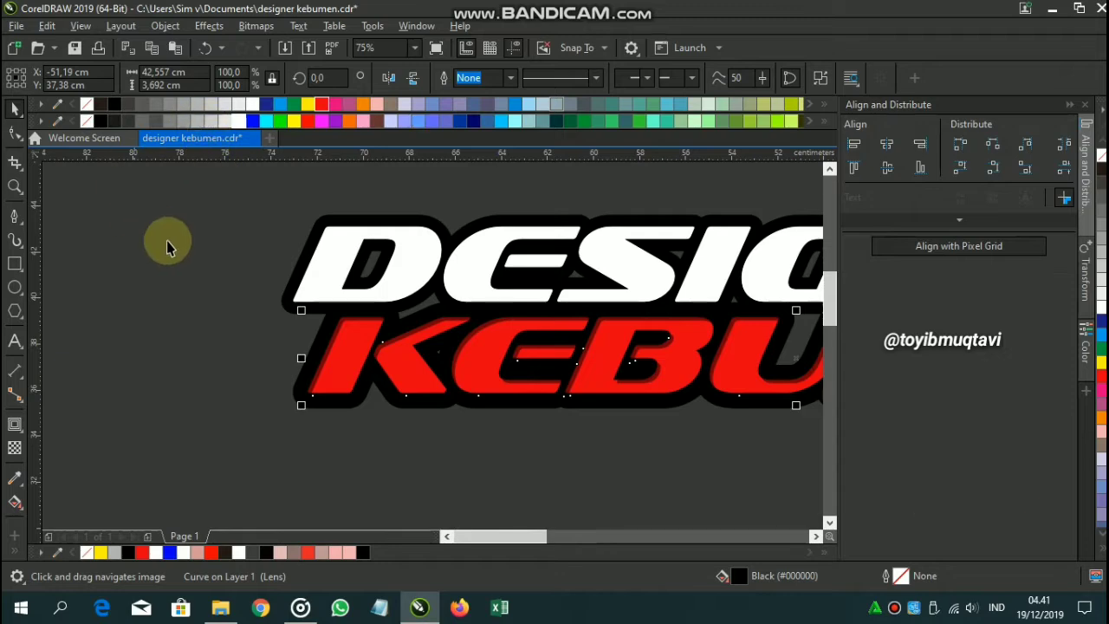
# Try the uniform transparency presets 5, 25, 35 and 10 on KEBUMEN's inner black outline
pyautogui.click(15, 447)
pyautogui.click(385, 78)
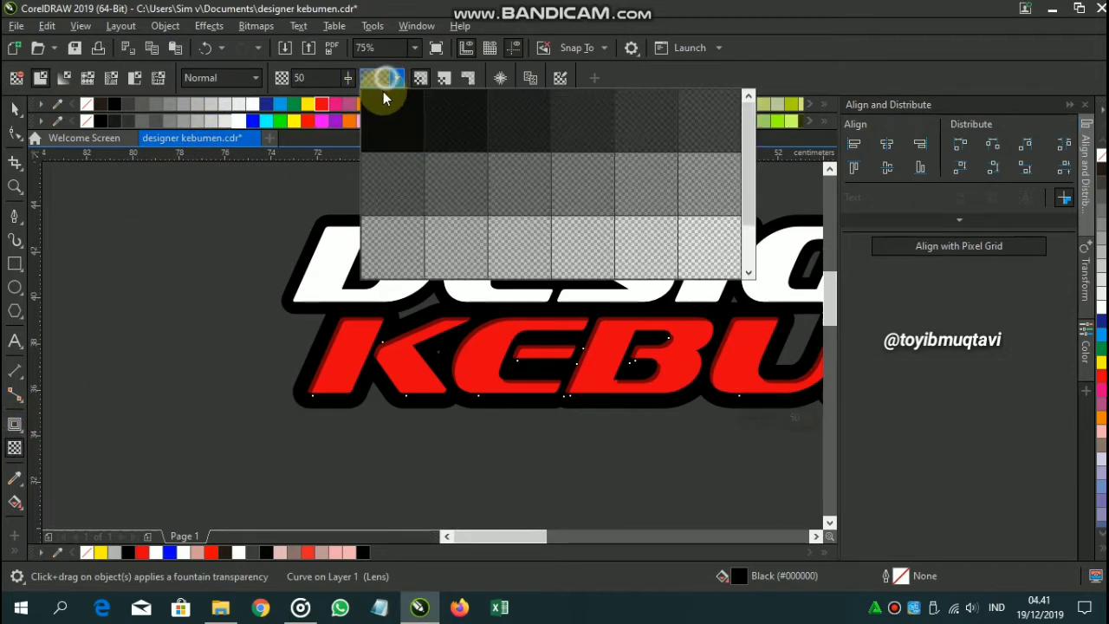
pyautogui.click(390, 115)
pyautogui.click(385, 76)
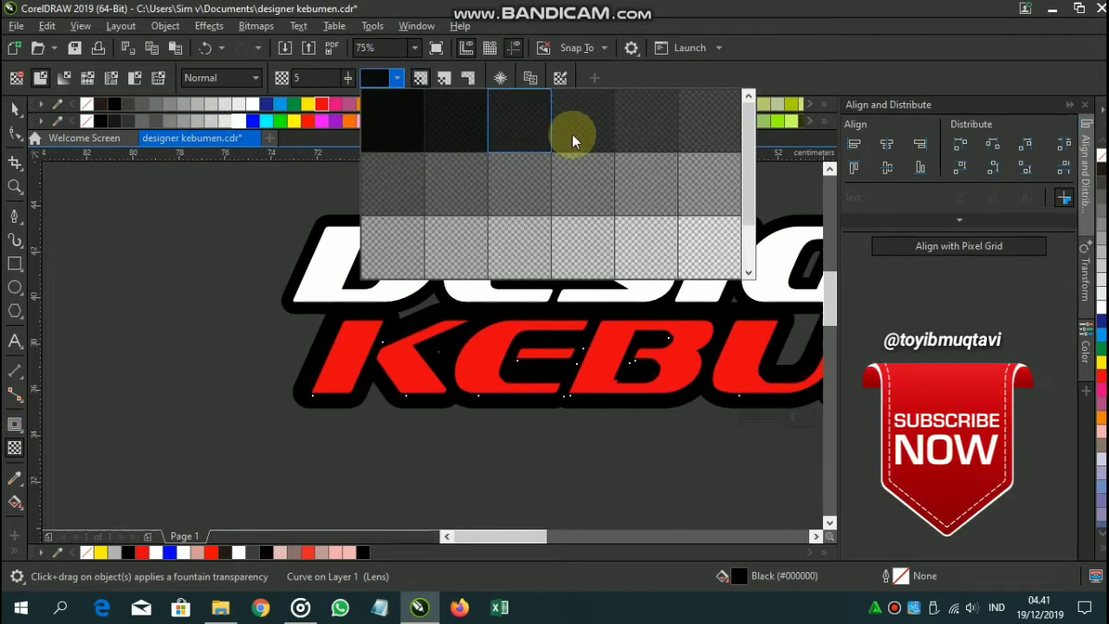
pyautogui.click(648, 126)
pyautogui.click(369, 78)
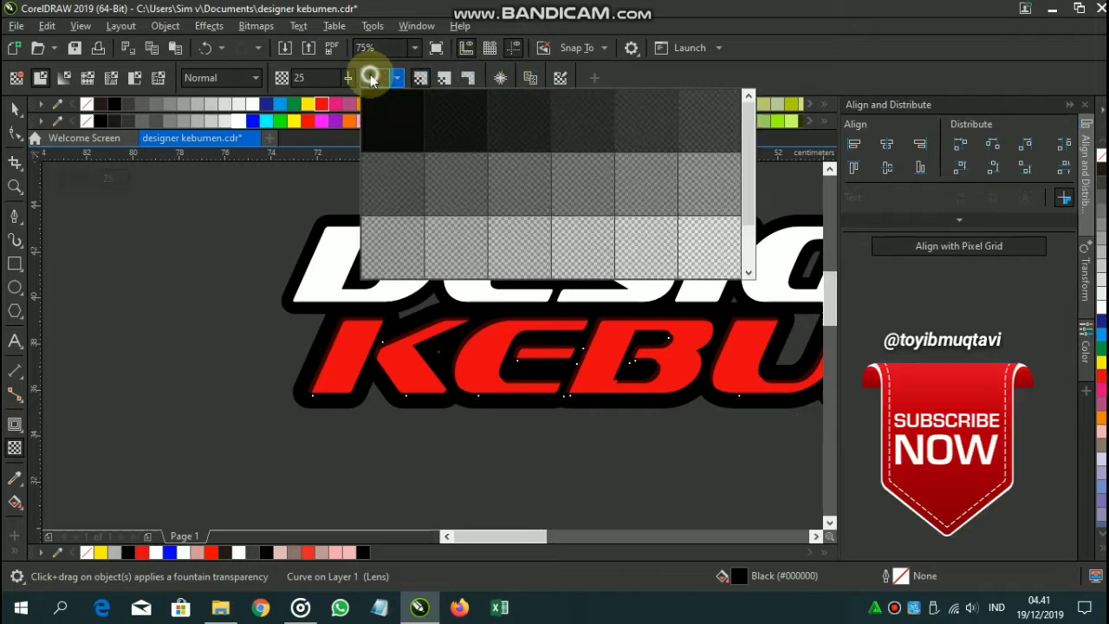
pyautogui.click(393, 179)
pyautogui.click(389, 76)
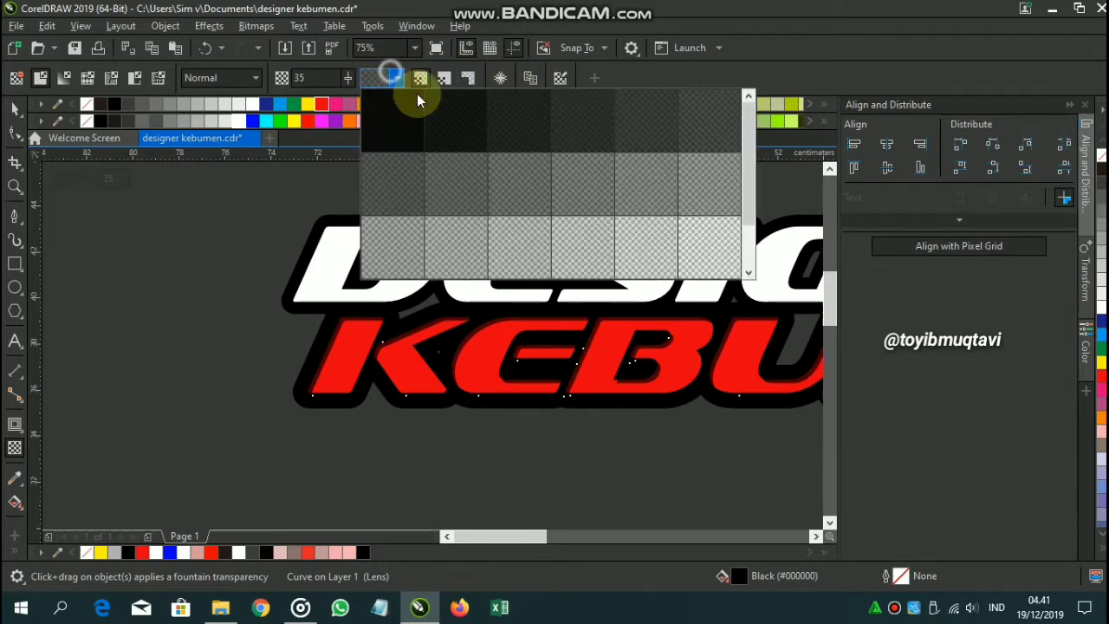
pyautogui.click(466, 115)
# Set the transparency of KEBUMEN's inner black outline to 62
pyautogui.scroll(3, 453, 290)
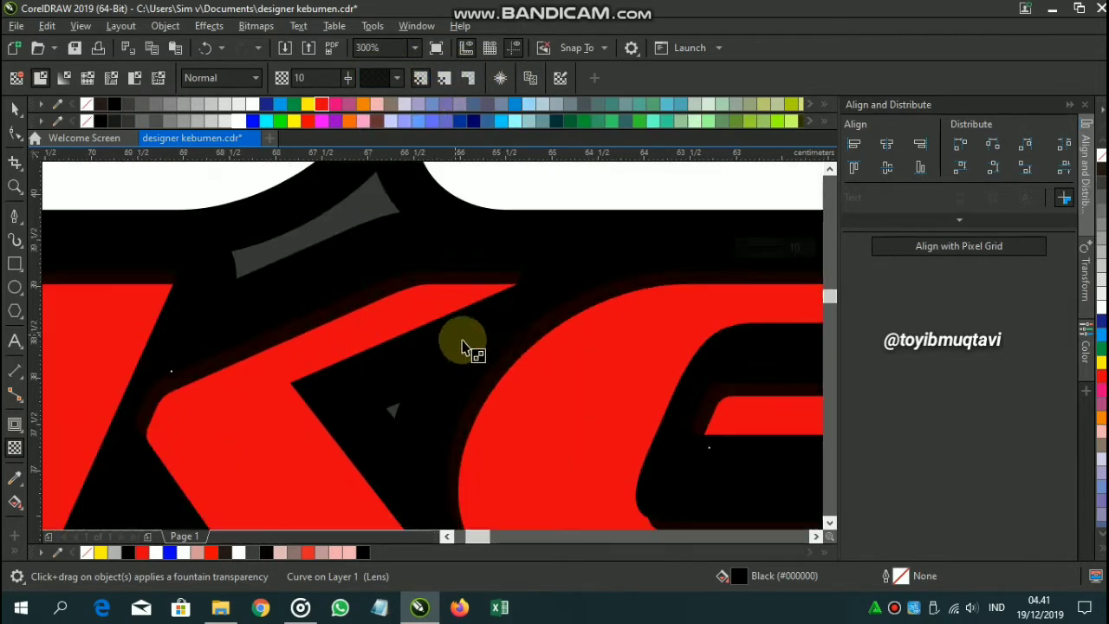
pyautogui.click(596, 367)
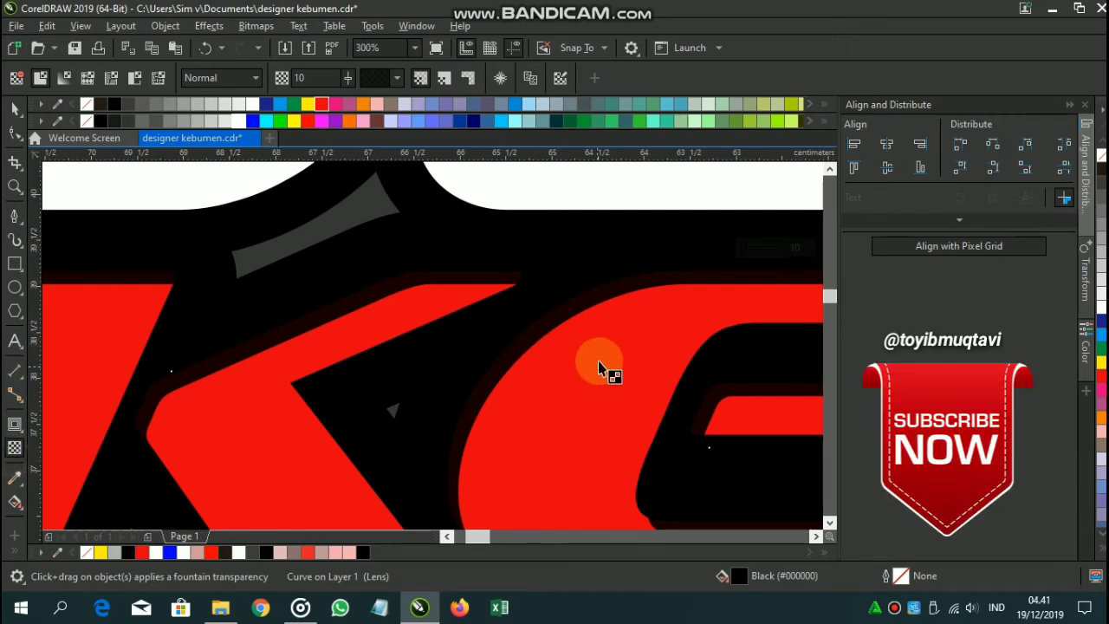
pyautogui.click(787, 250)
pyautogui.click(764, 252)
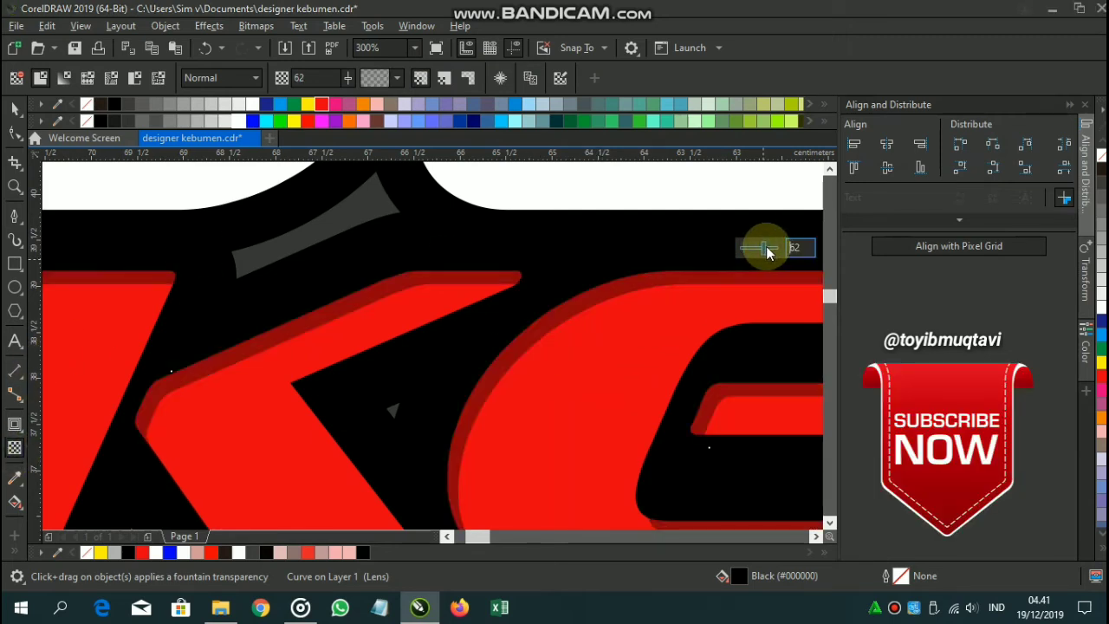
pyautogui.scroll(-1, 359, 309)
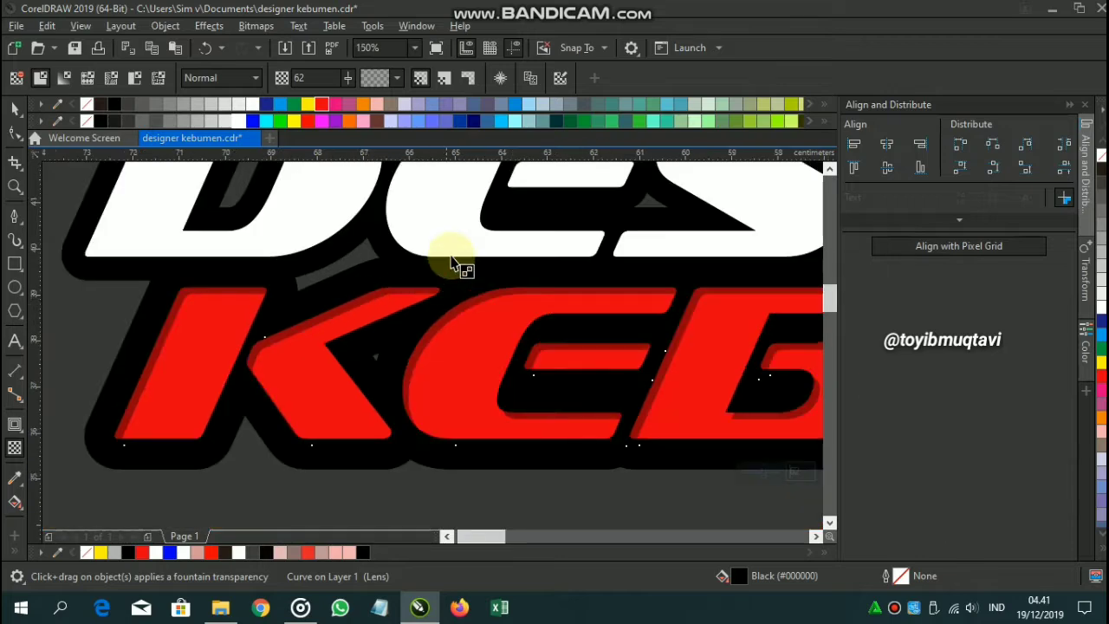
# Shift DESIGNER's narrow inner black outline slightly down and to the right over the white letters
pyautogui.moveTo(401, 243); pyautogui.dragTo(459, 322)
pyautogui.click(179, 227)
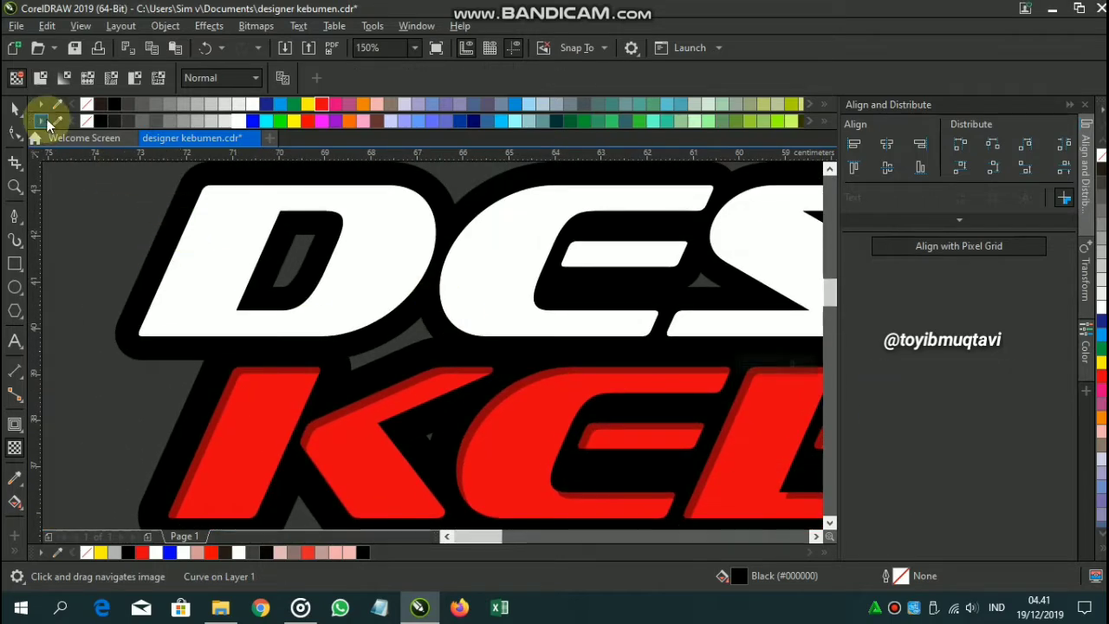
pyautogui.click(14, 109)
pyautogui.scroll(2, 188, 202)
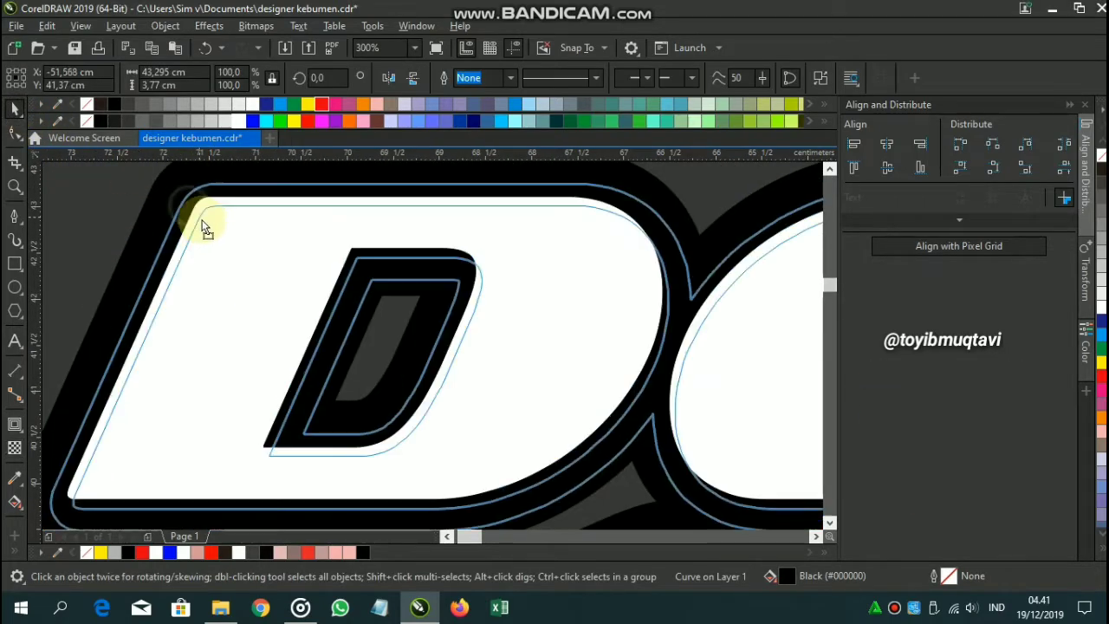
# Apply a uniform transparency of 62 to DESIGNER's shifted inner black outline and deselect it
pyautogui.scroll(-2, 205, 223)
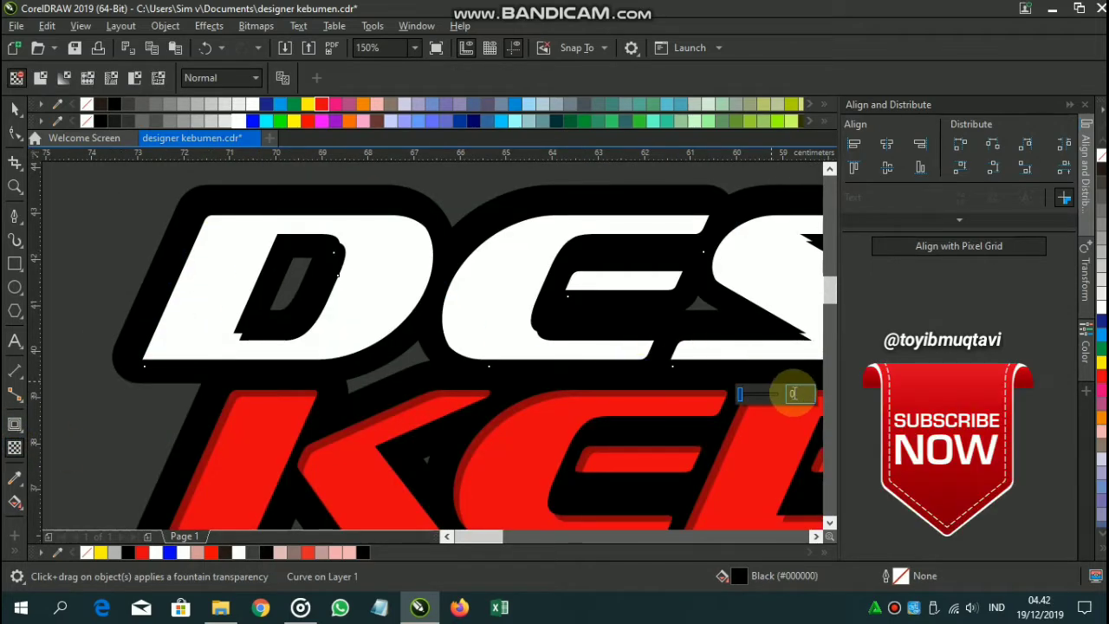
pyautogui.click(767, 393)
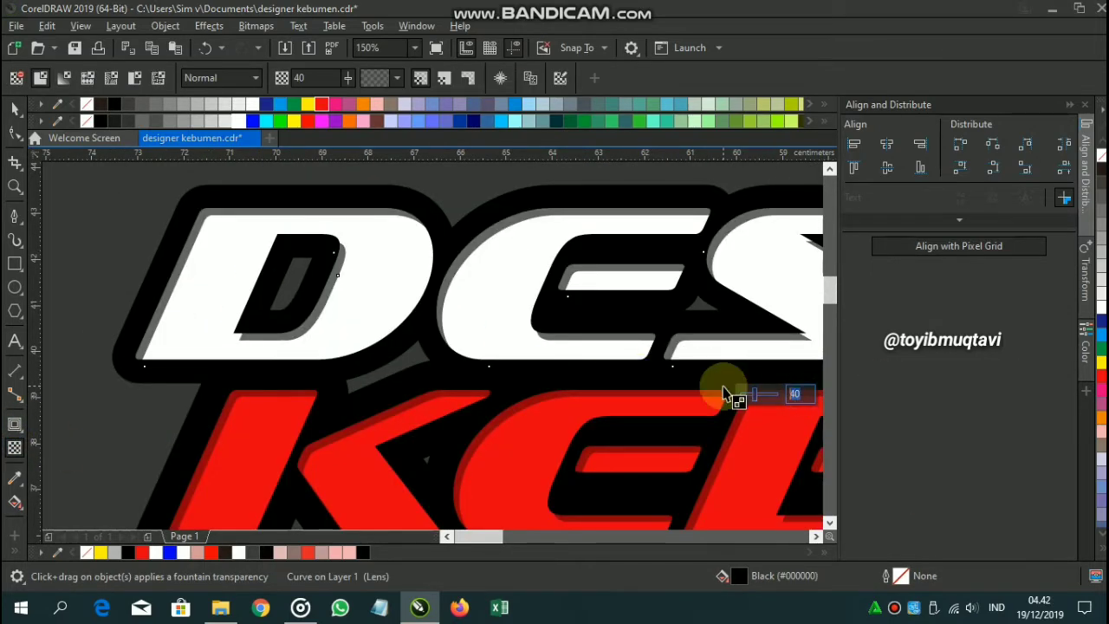
pyautogui.write('62')
pyautogui.press('Return')
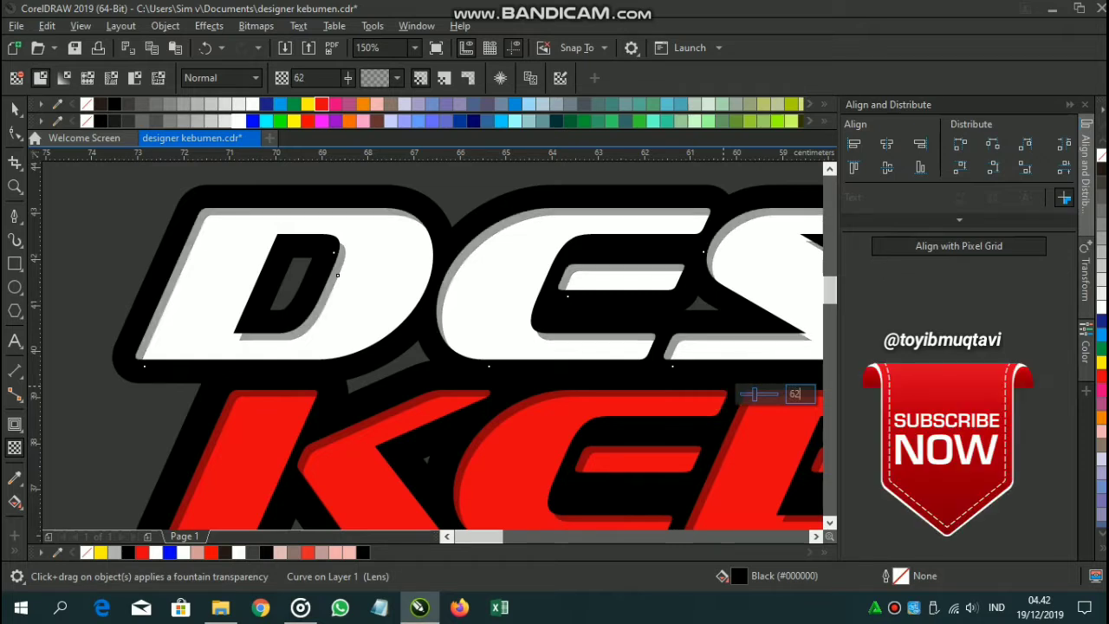
pyautogui.click(52, 304)
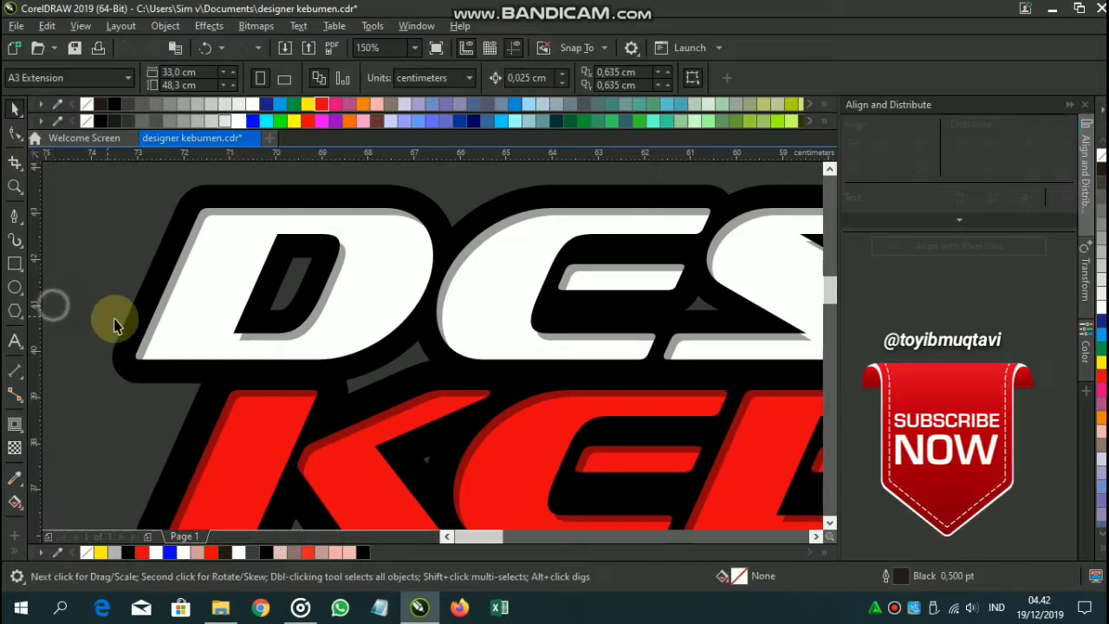
# Break KEBUMEN's wide black contour apart from its red text
pyautogui.moveTo(114, 324); pyautogui.dragTo(161, 300)
pyautogui.scroll(-1, 268, 326)
pyautogui.scroll(1, 278, 364)
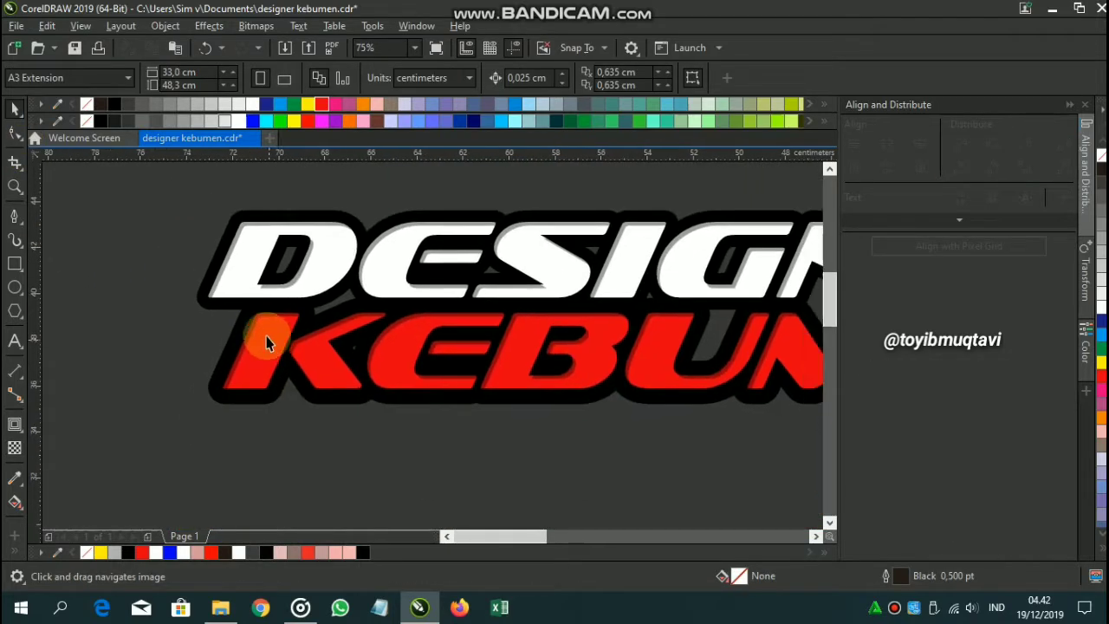
pyautogui.scroll(2, 265, 344)
pyautogui.press('space')
pyautogui.click(354, 329)
pyautogui.hotkey('ctrl', 'z')
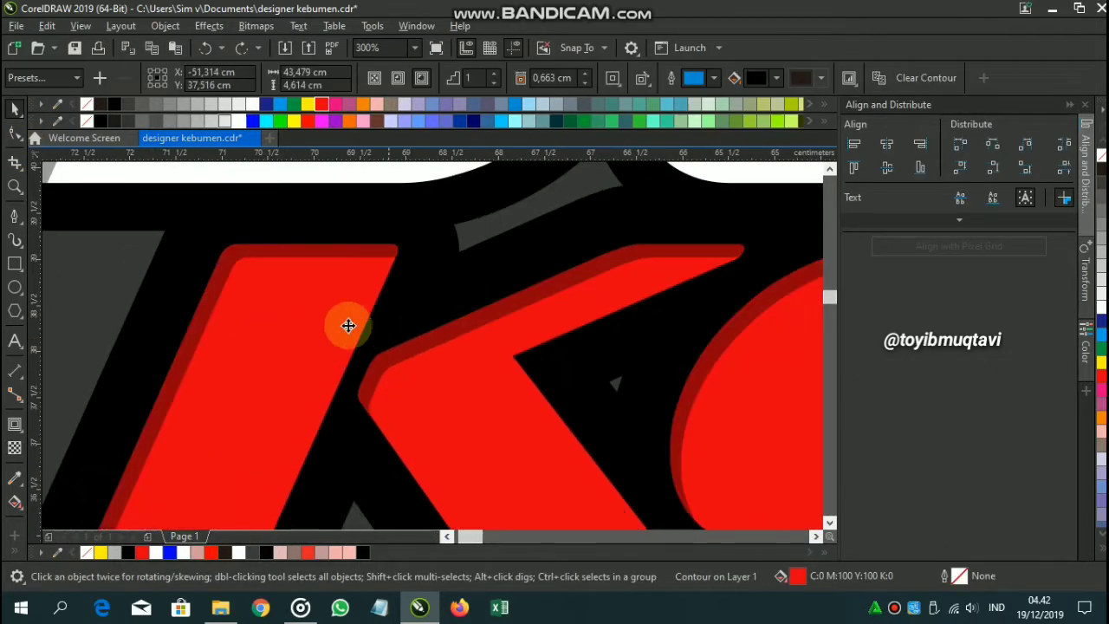
pyautogui.hotkey('ctrl', 'k')
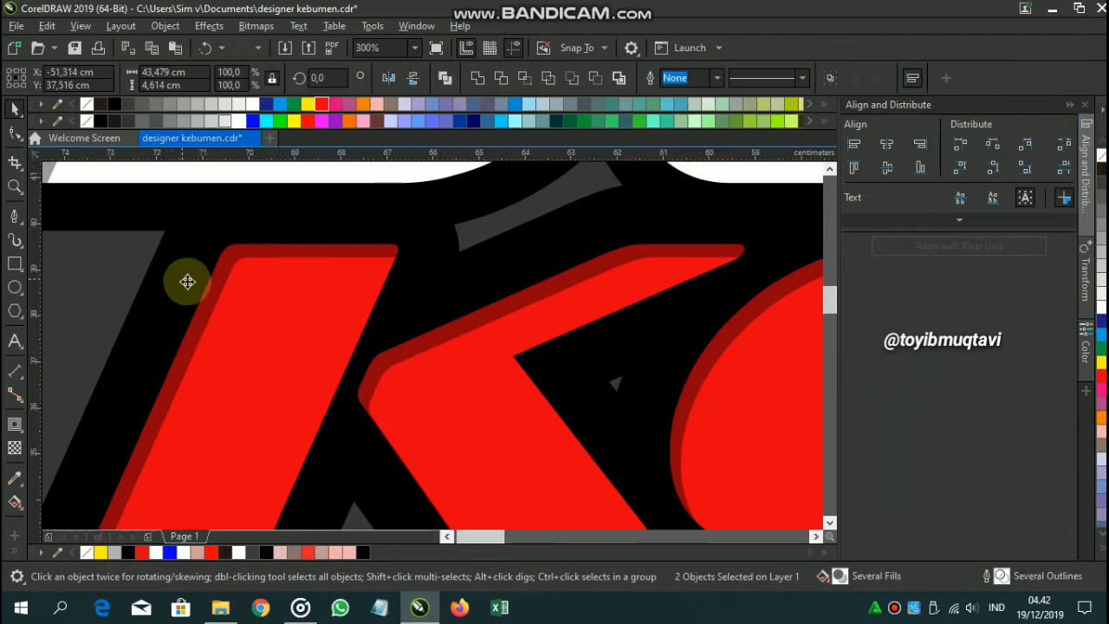
# Add an outside contour of about 0.13 cm to the red KEBUMEN text and fill it with white (#FFFFFF)
pyautogui.scroll(-1, 107, 290)
pyautogui.click(105, 290)
pyautogui.scroll(1, 291, 338)
pyautogui.click(300, 350)
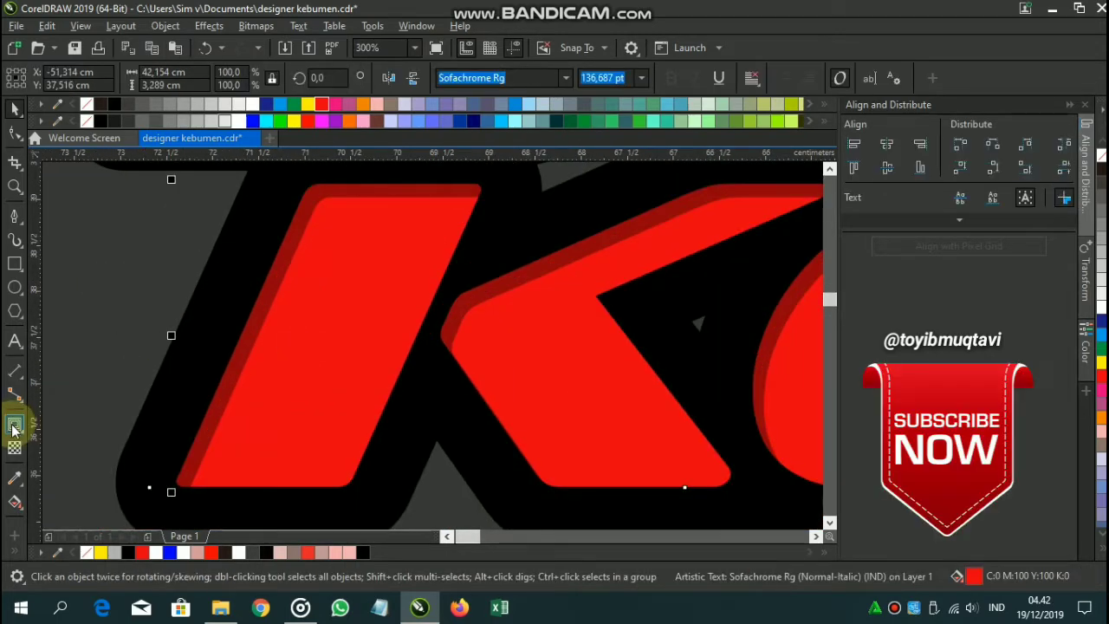
pyautogui.click(15, 424)
pyautogui.moveTo(260, 408); pyautogui.dragTo(168, 337)
pyautogui.click(775, 78)
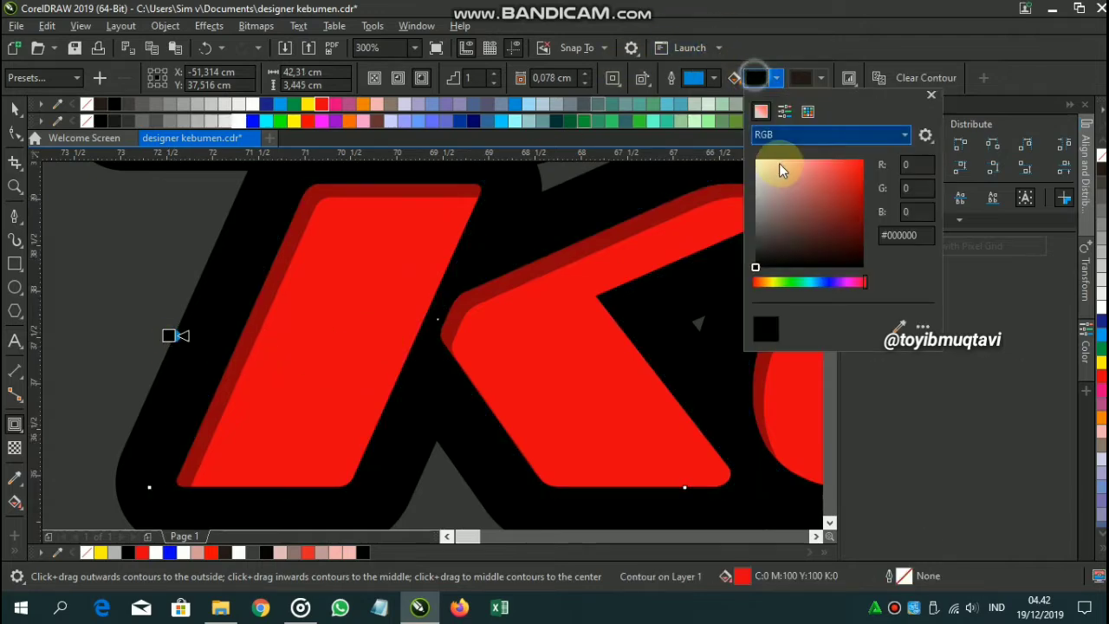
pyautogui.click(755, 159)
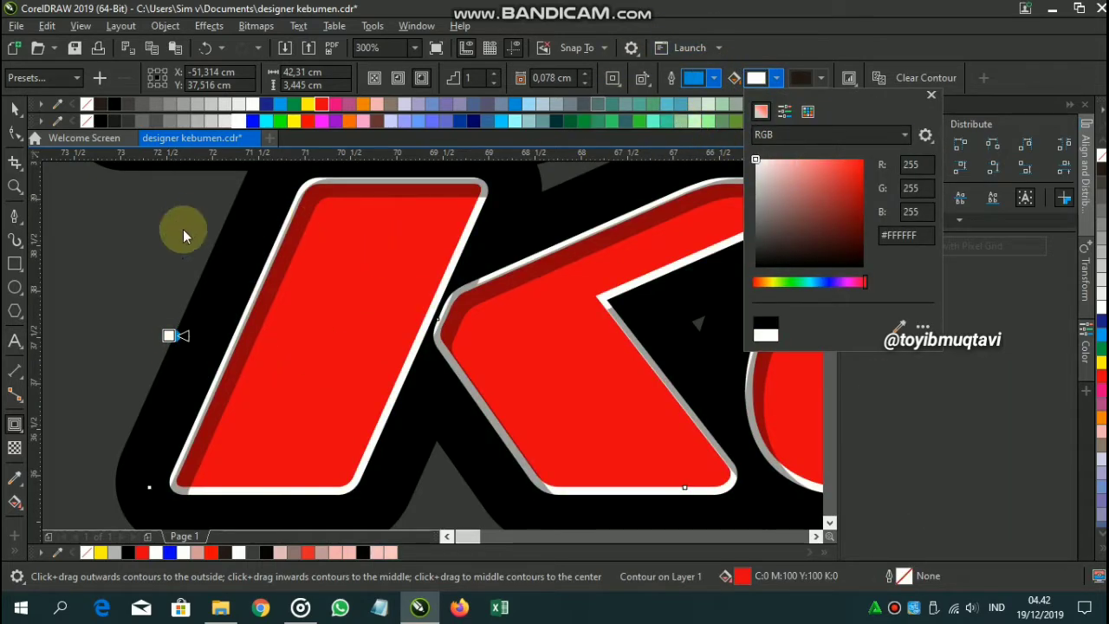
pyautogui.click(167, 336)
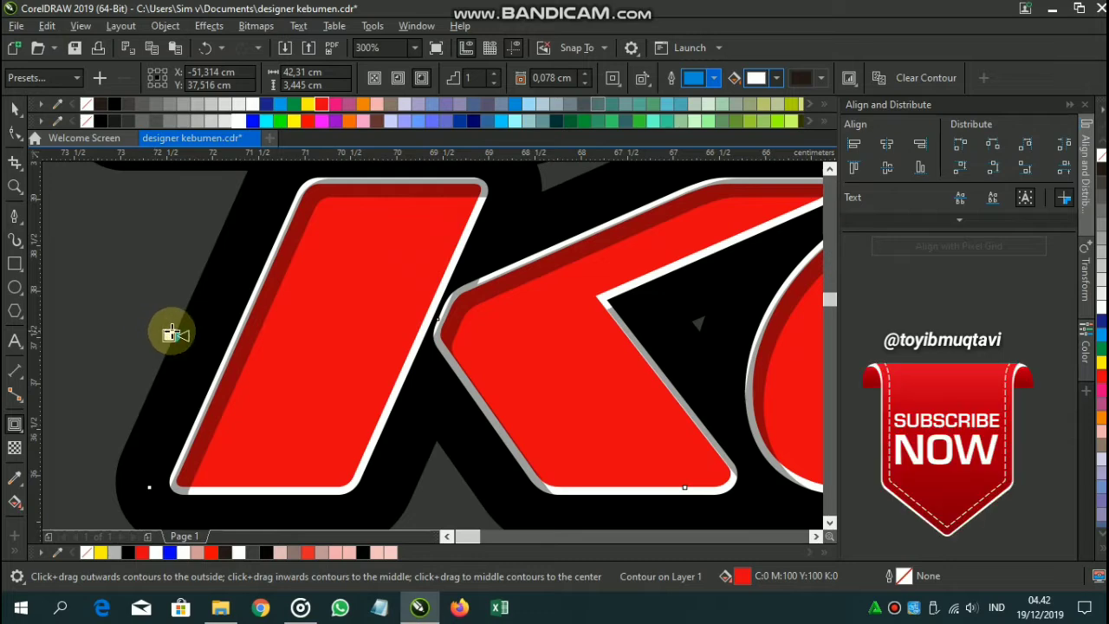
pyautogui.moveTo(169, 336); pyautogui.dragTo(168, 331)
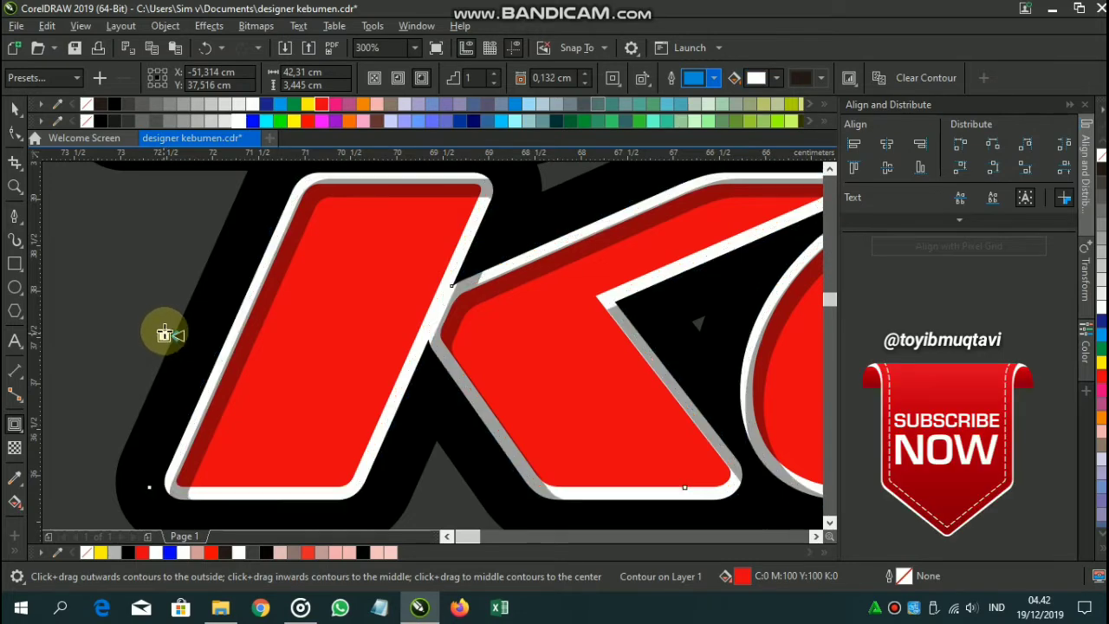
# Break the white contour apart from the KEBUMEN text and bring it to the front
pyautogui.click(15, 108)
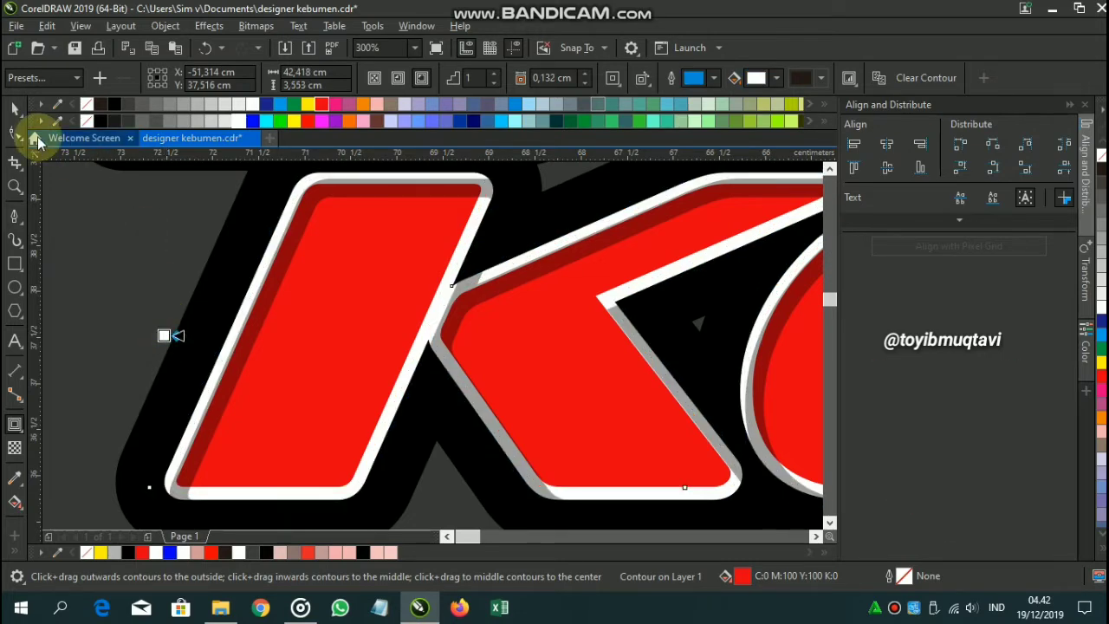
pyautogui.hotkey('ctrl', 'k')
pyautogui.click(111, 271)
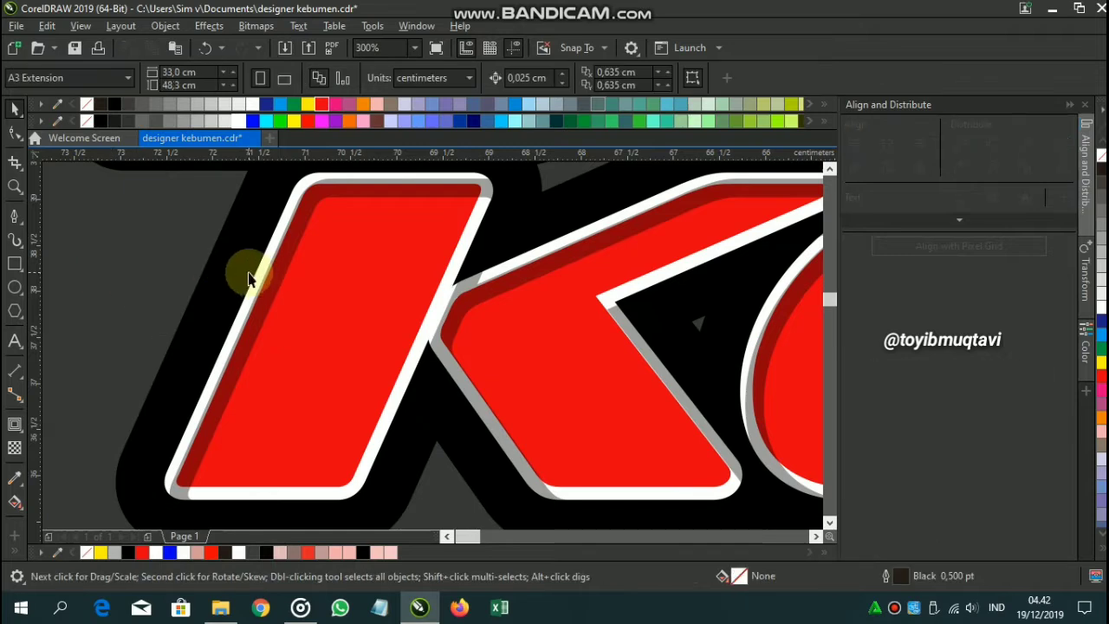
pyautogui.click(255, 280)
pyautogui.hotkey('shift', 'pageup')
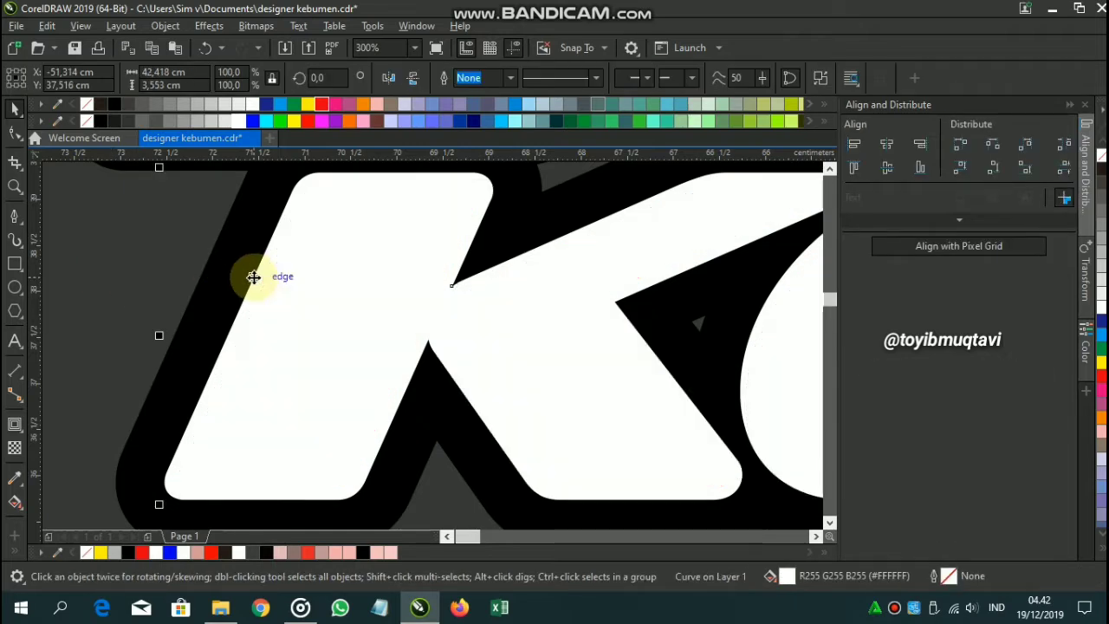
# Undo bringing the white contour to the front and Simplify it against the red KEBUMEN text
pyautogui.hotkey('ctrl', 'z')
pyautogui.click(303, 299)
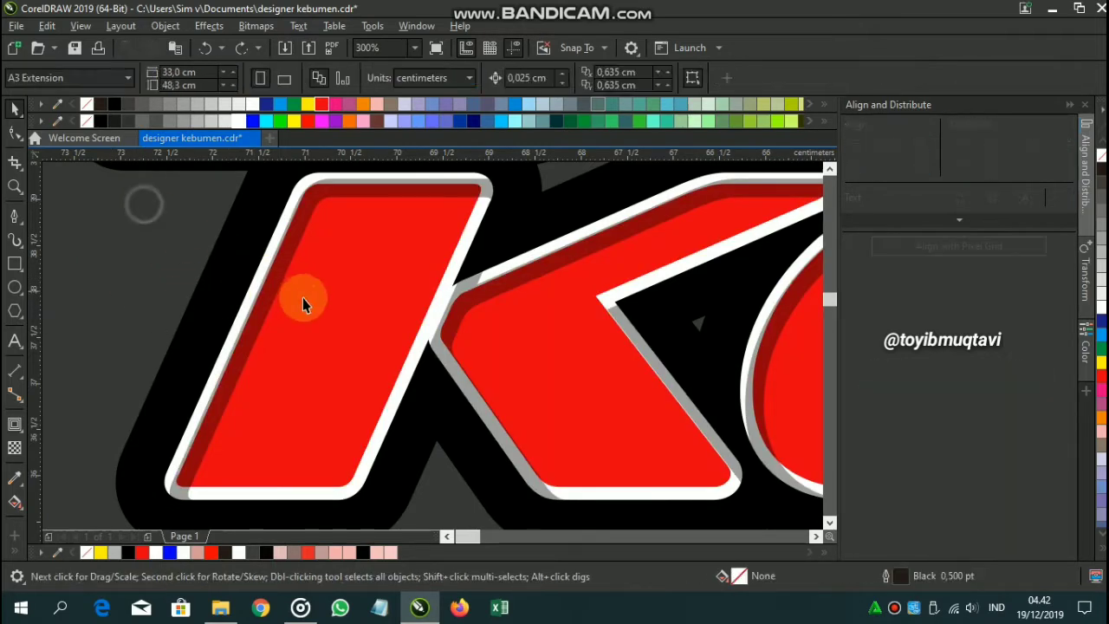
pyautogui.keyDown('shift'); pyautogui.click(254, 280); pyautogui.keyUp('shift')
pyautogui.click(549, 76)
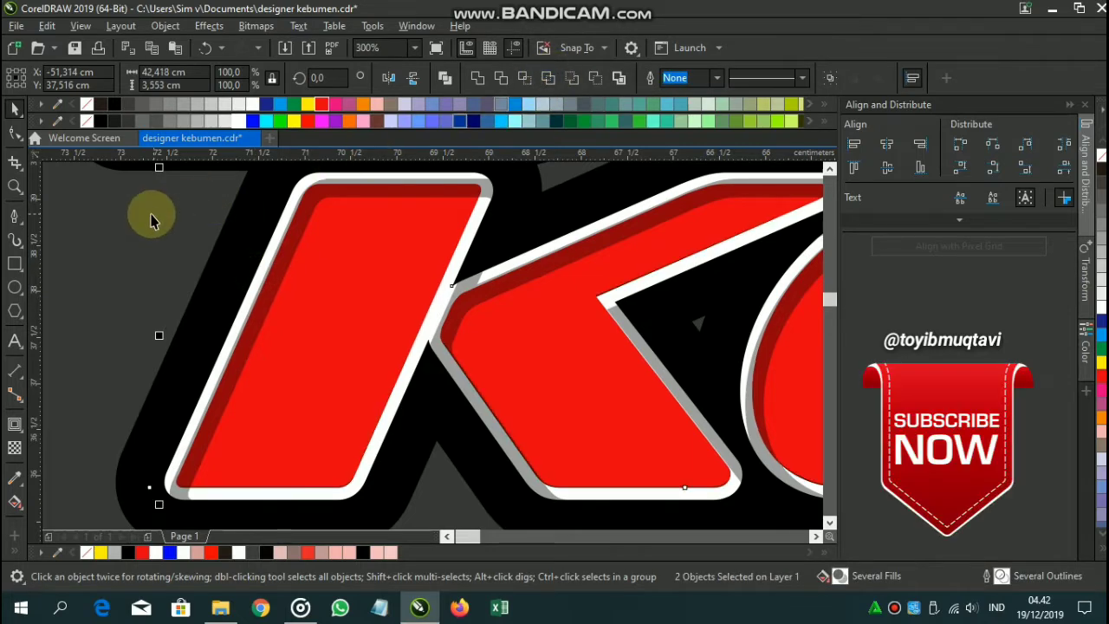
pyautogui.click(151, 216)
pyautogui.click(270, 249)
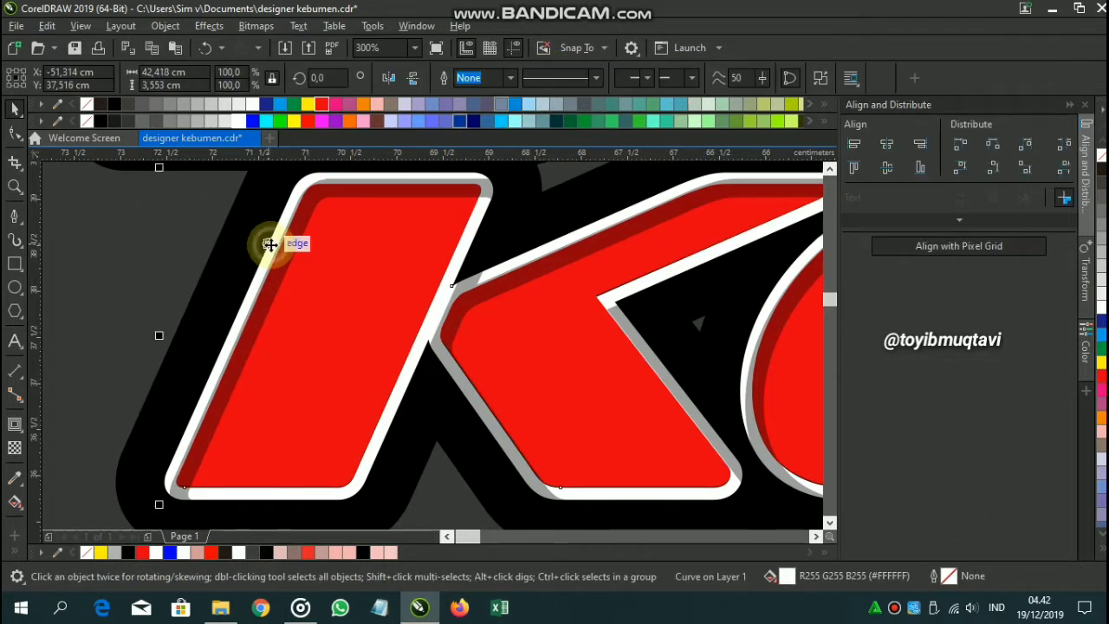
pyautogui.scroll(-2, 271, 245)
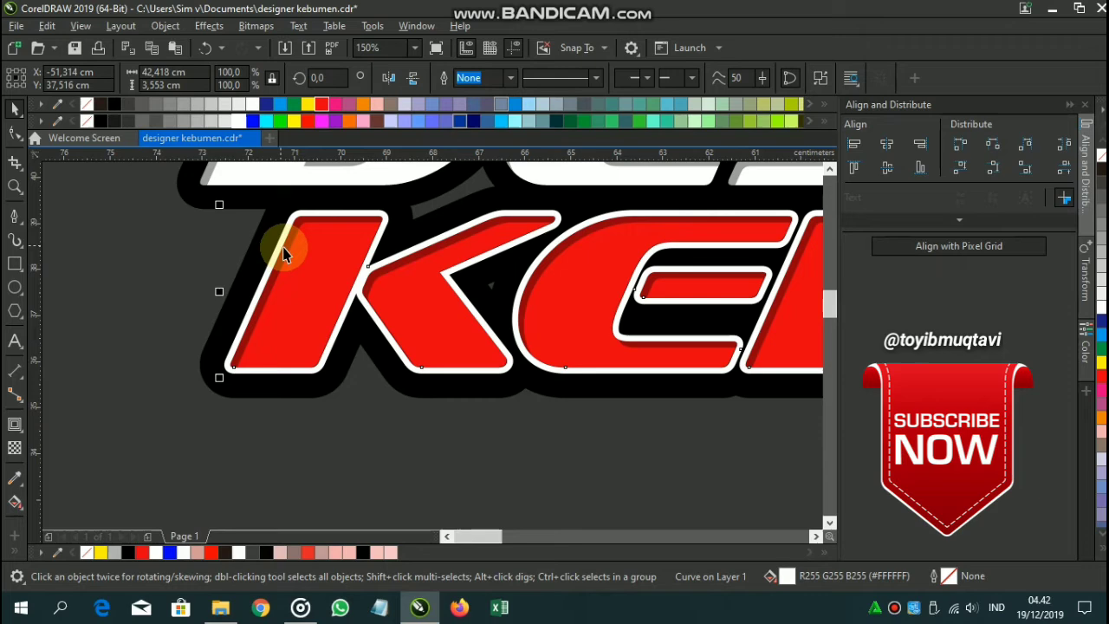
# Nudge KEBUMEN's semi-transparent black inner shading slightly downward to thicken the shadow band
pyautogui.click(172, 233)
pyautogui.moveTo(386, 216); pyautogui.dragTo(350, 313)
pyautogui.scroll(4, 249, 331)
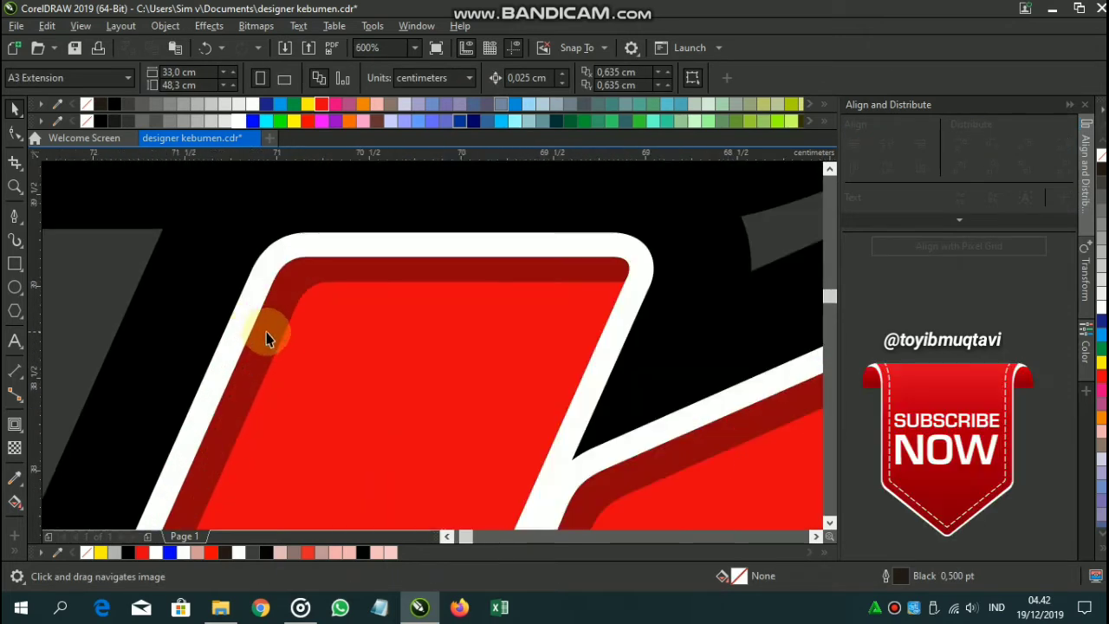
pyautogui.click(266, 334)
pyautogui.moveTo(266, 338); pyautogui.dragTo(265, 337)
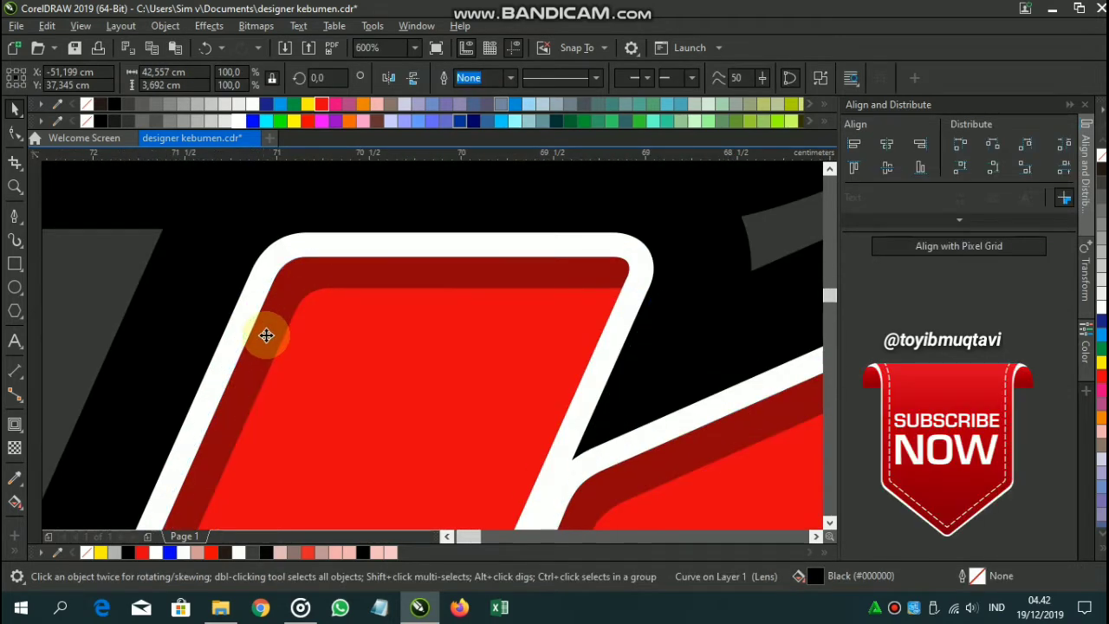
# Break DESIGNER's wide black contour apart from its white text and keep the text in its original position
pyautogui.scroll(-2, 266, 336)
pyautogui.click(144, 313)
pyautogui.moveTo(278, 192); pyautogui.dragTo(319, 263)
pyautogui.scroll(2, 289, 358)
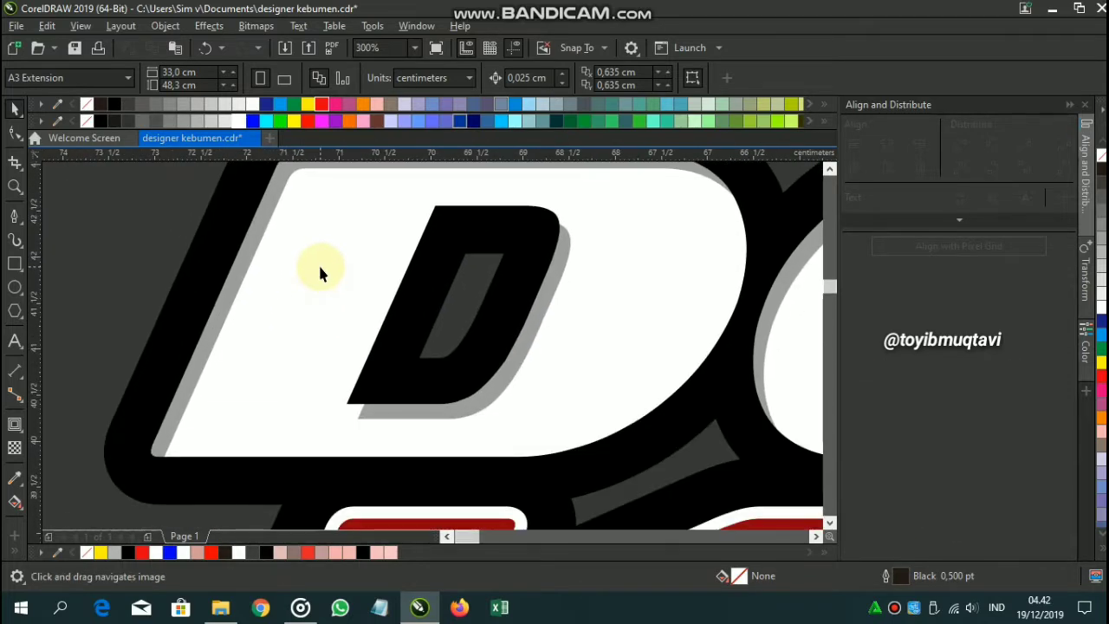
pyautogui.click(320, 268)
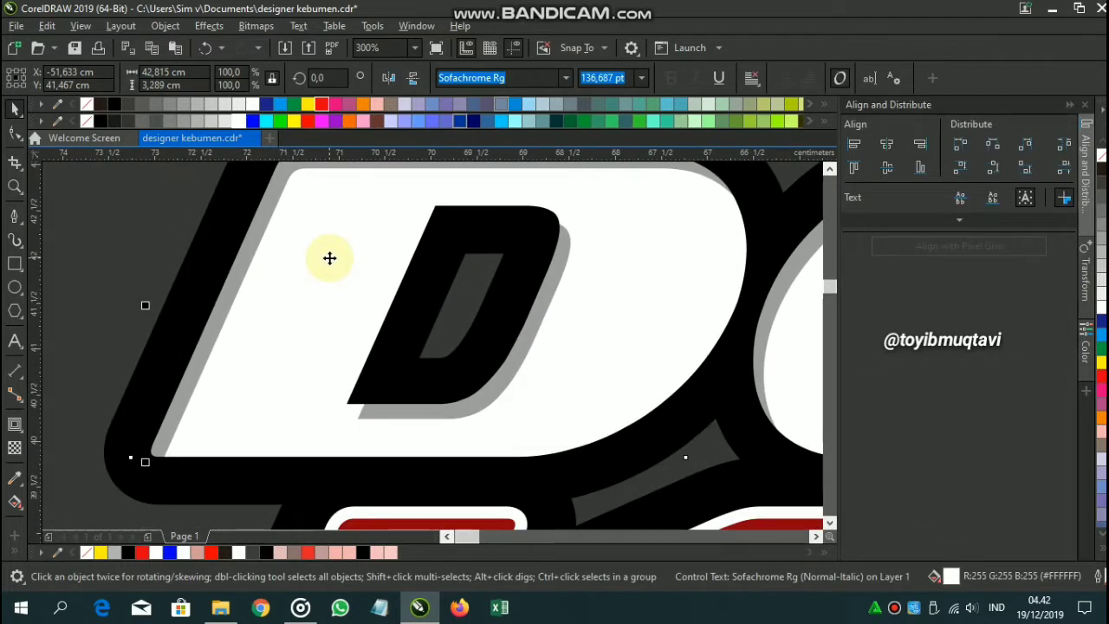
pyautogui.click(189, 267)
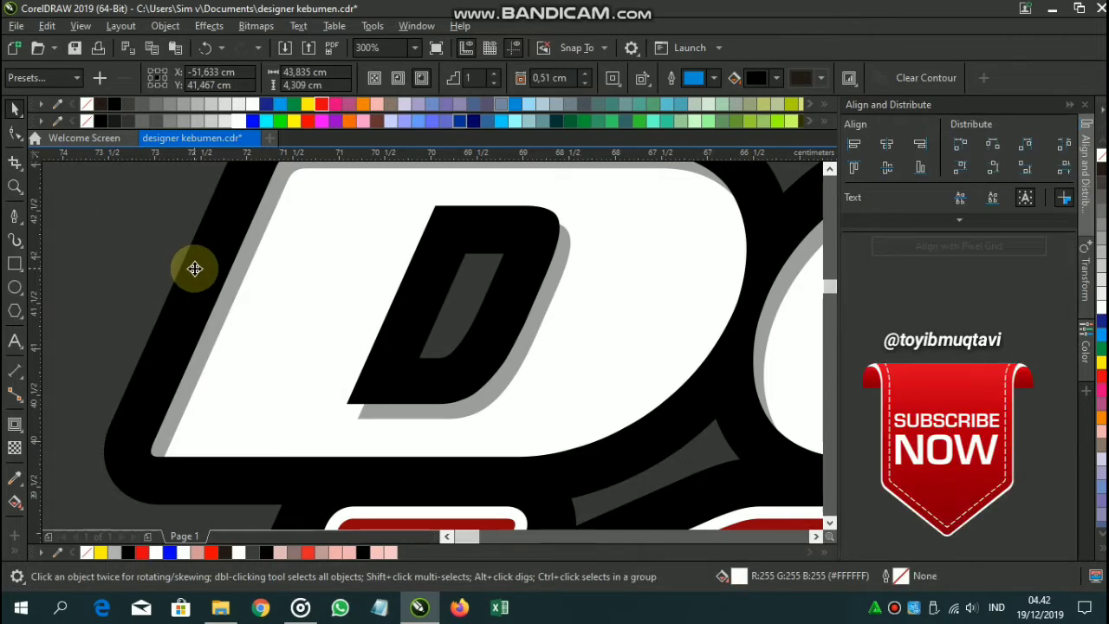
pyautogui.hotkey('ctrl', 'k')
pyautogui.click(150, 235)
pyautogui.moveTo(334, 303); pyautogui.dragTo(360, 283)
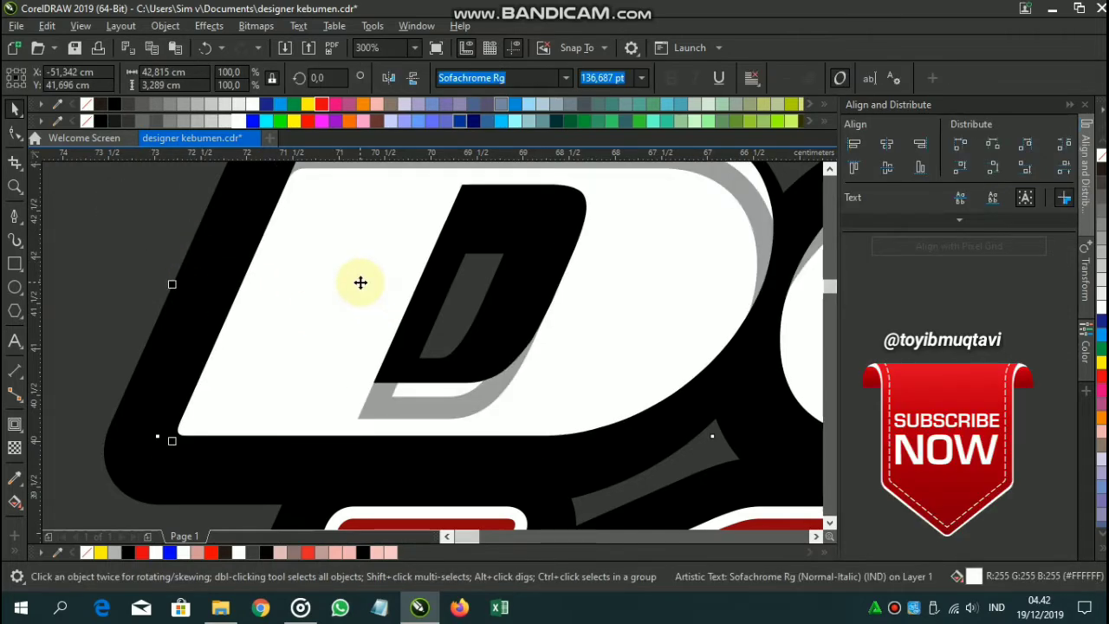
pyautogui.hotkey('ctrl', 'z')
# Add a white outside contour of 0.161 cm to the DESIGNER text and break it apart from the text
pyautogui.click(14, 425)
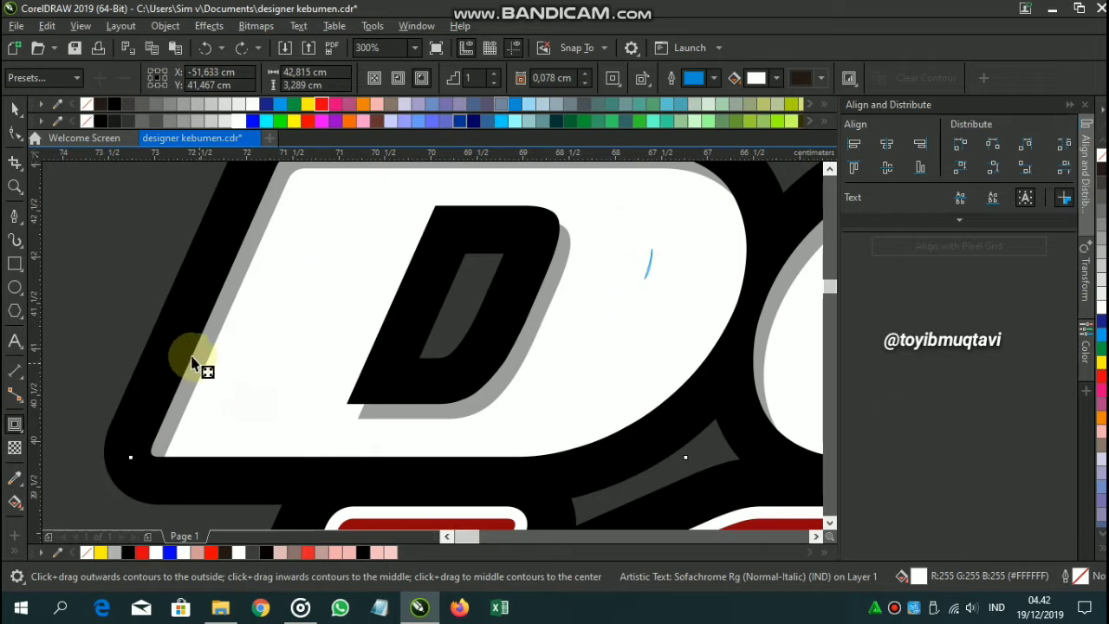
pyautogui.moveTo(192, 357); pyautogui.dragTo(144, 472)
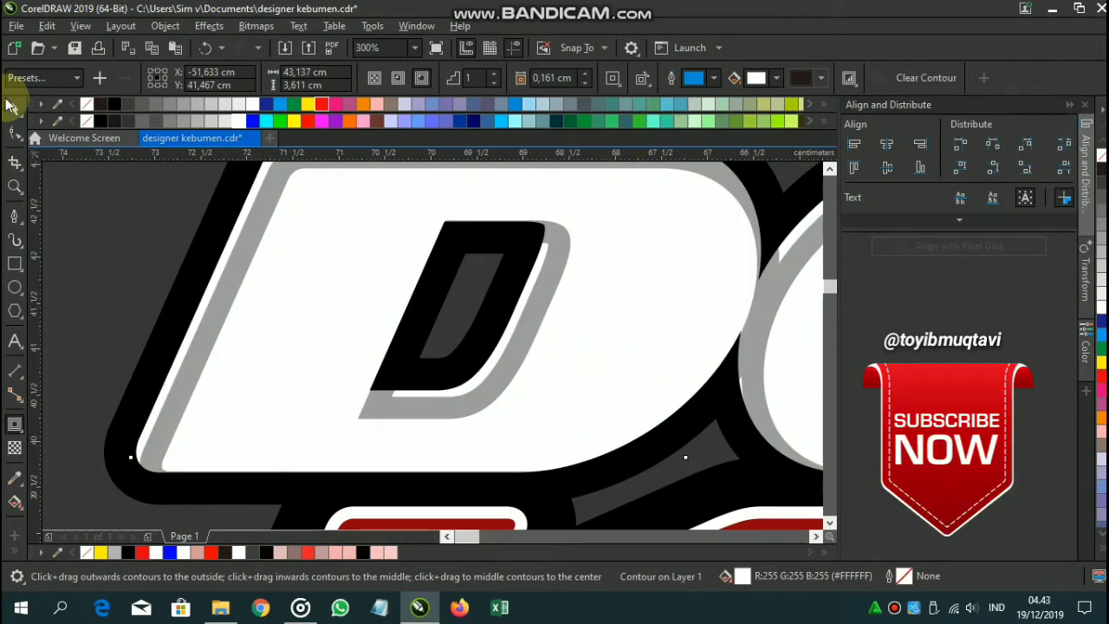
pyautogui.click(12, 111)
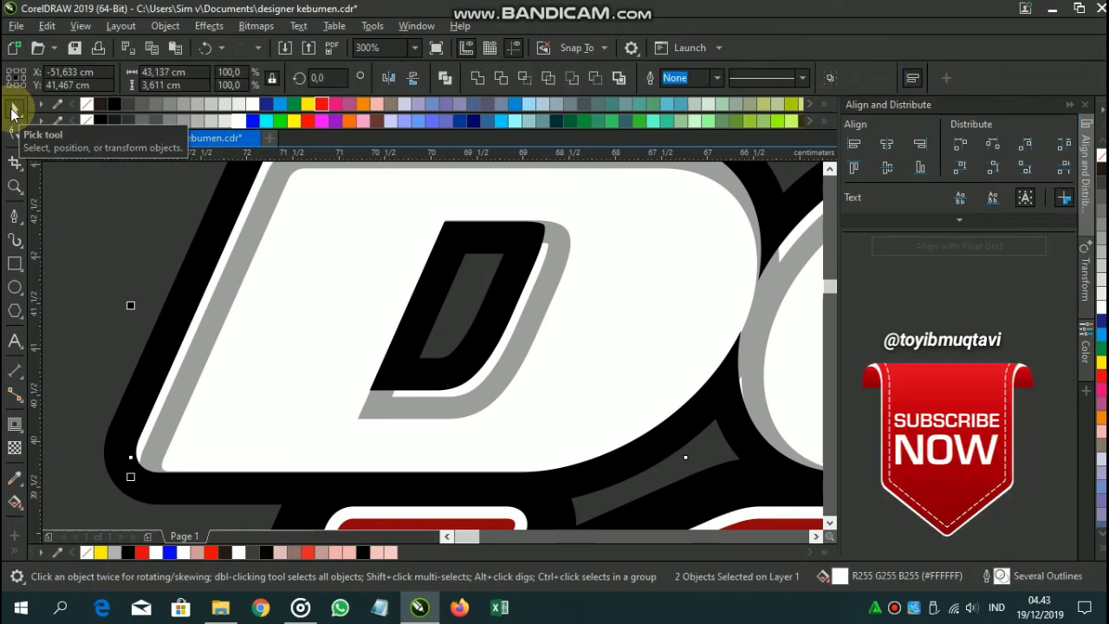
# Simplify DESIGNER's white contour against its text so only the outer rim remains, and select the rim
pyautogui.click(523, 77)
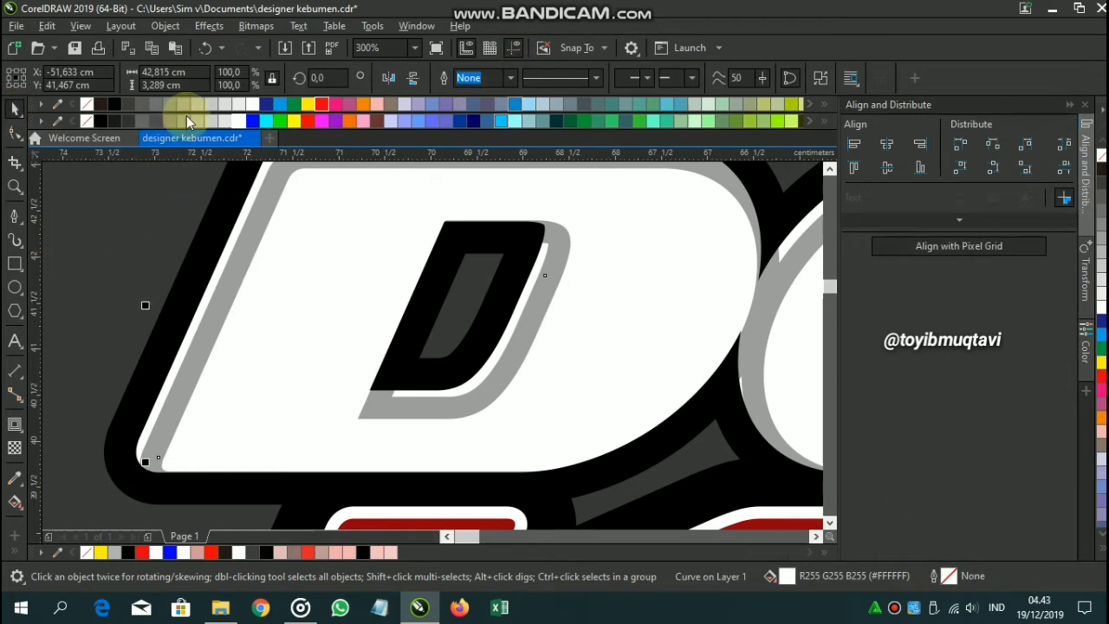
pyautogui.click(208, 47)
pyautogui.click(550, 78)
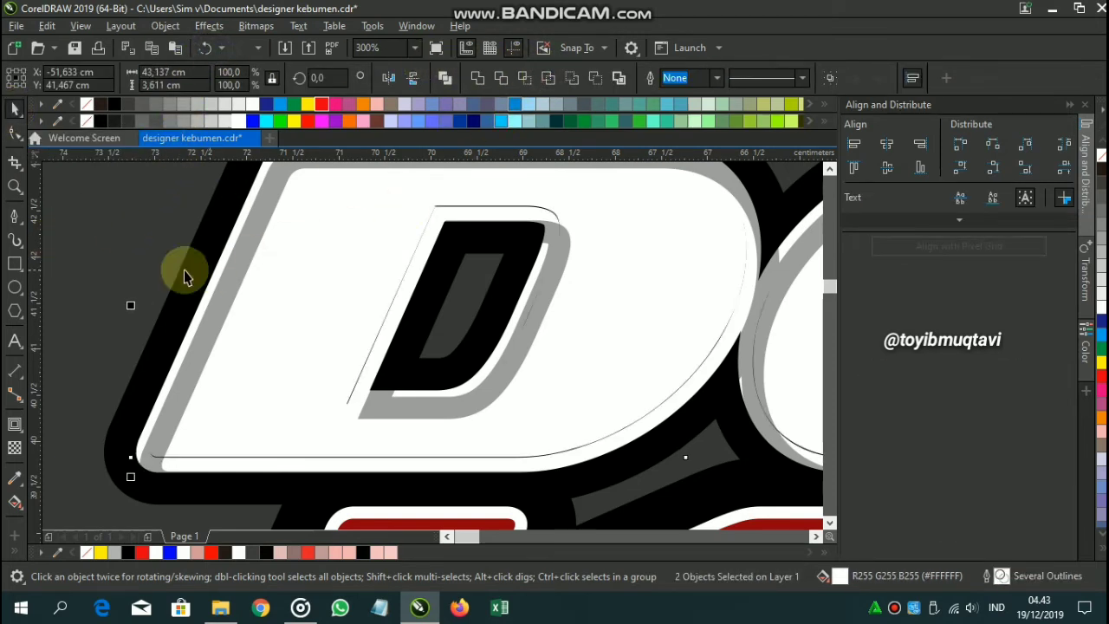
pyautogui.click(95, 243)
pyautogui.click(205, 294)
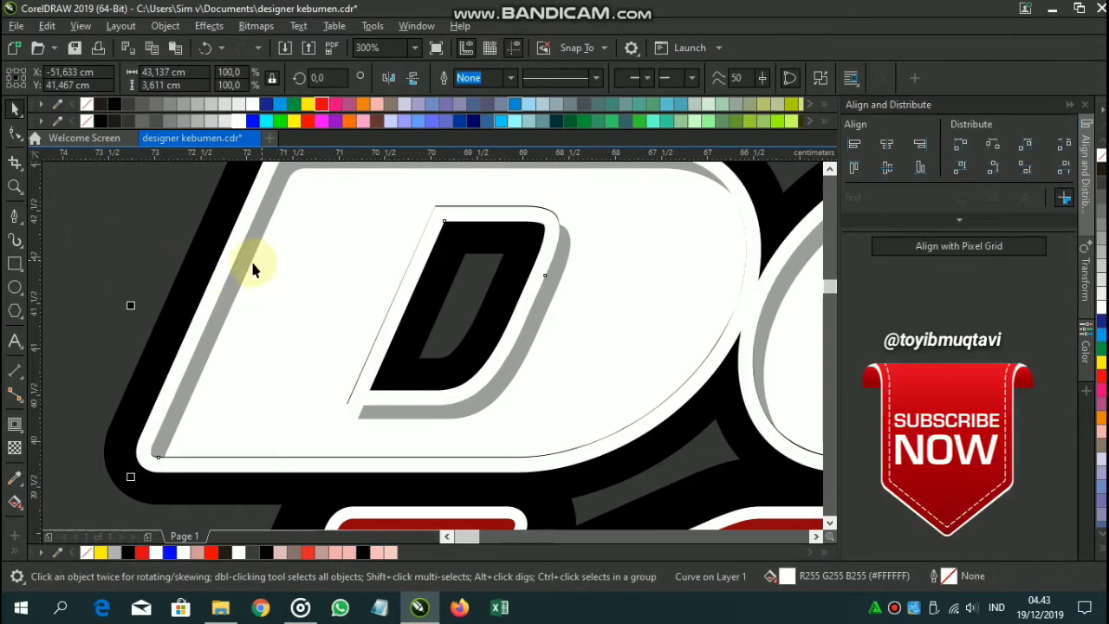
# Try nudging DESIGNER's white rim contour slightly upward
pyautogui.scroll(2, 528, 472)
pyautogui.moveTo(542, 467); pyautogui.dragTo(551, 463)
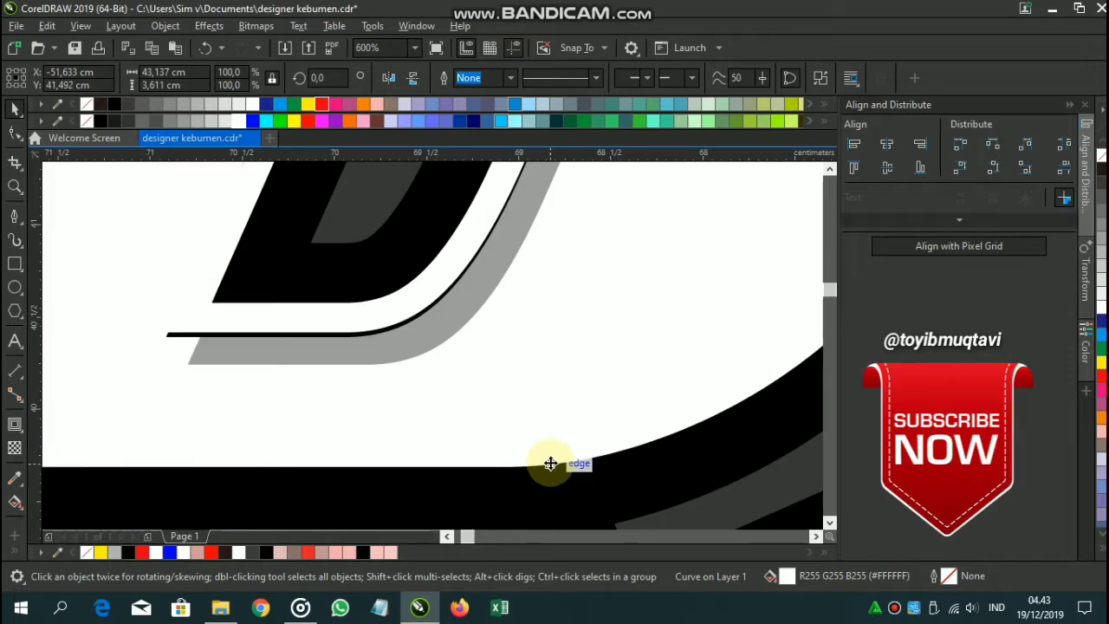
pyautogui.scroll(-2, 562, 445)
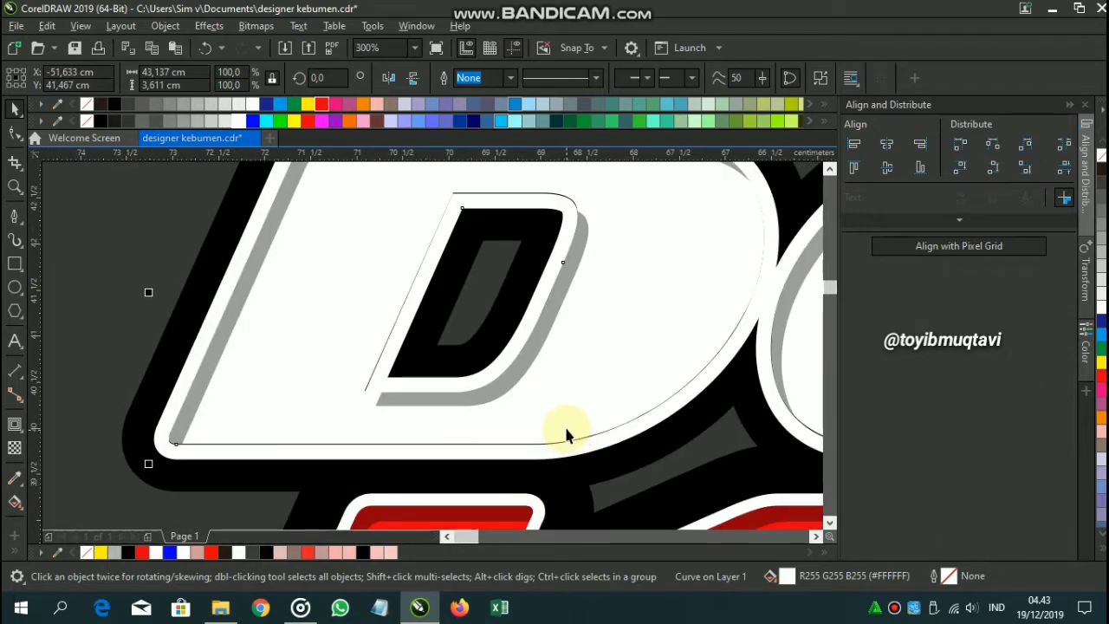
pyautogui.scroll(-2, 565, 433)
pyautogui.click(198, 265)
pyautogui.scroll(-2, 329, 314)
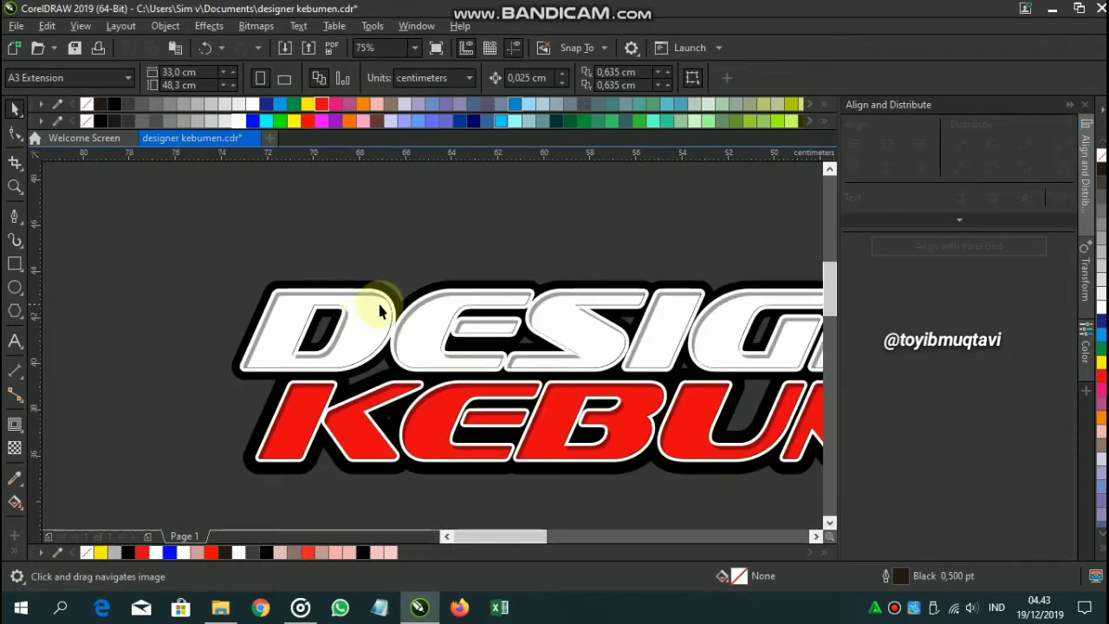
# Add a white outside contour of 0.091 cm to the DESIGNER text to cover the thin gap along its rim
pyautogui.scroll(2, 454, 311)
pyautogui.click(427, 322)
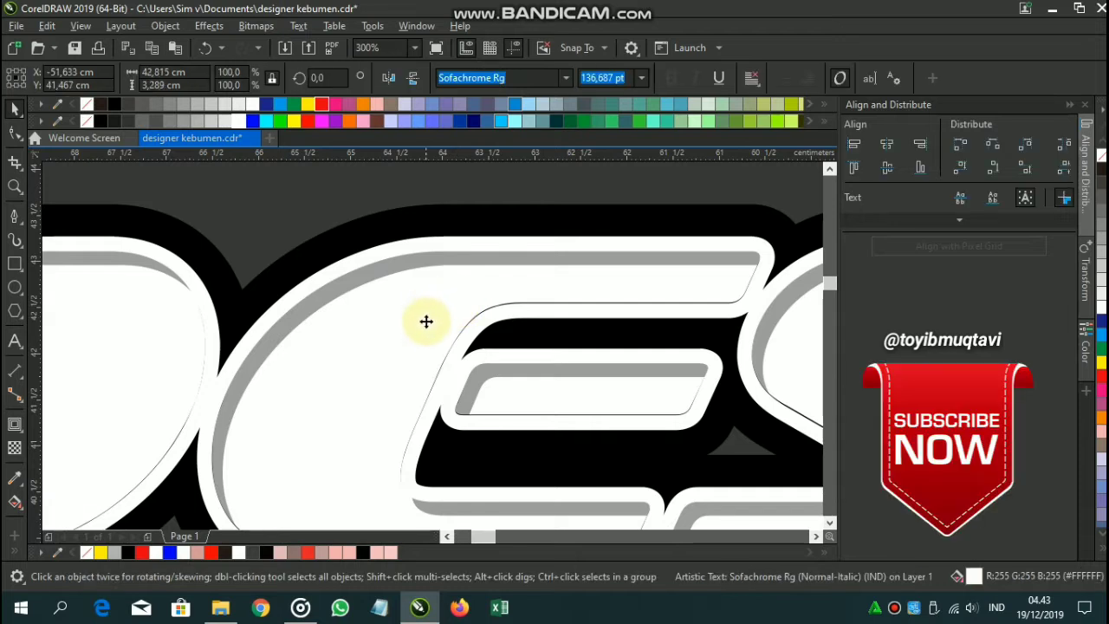
pyautogui.click(17, 425)
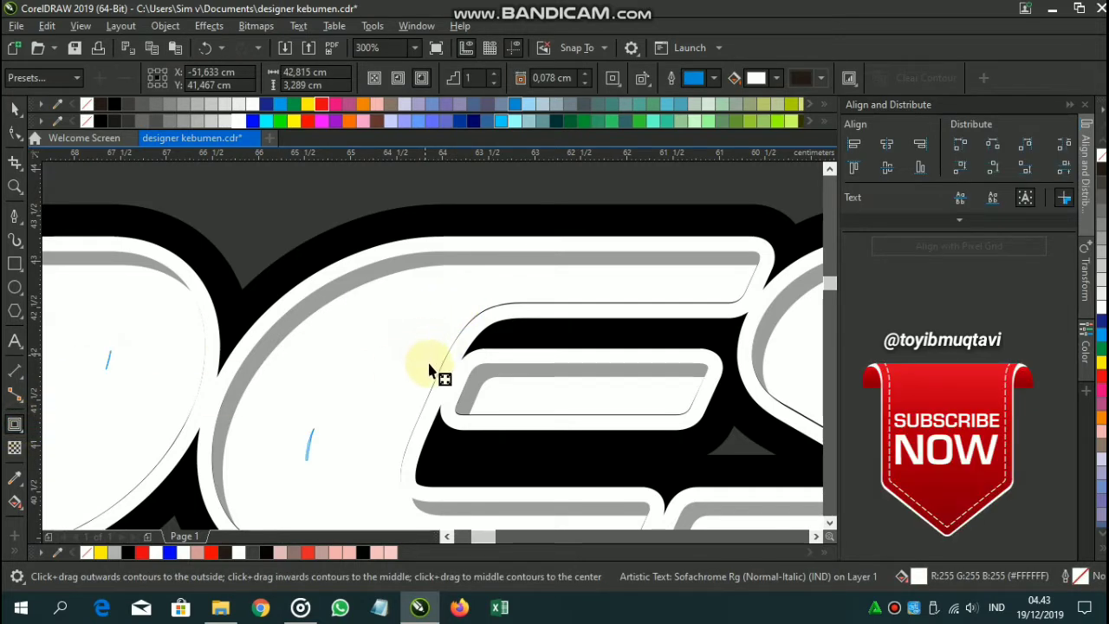
pyautogui.moveTo(460, 362); pyautogui.dragTo(541, 338)
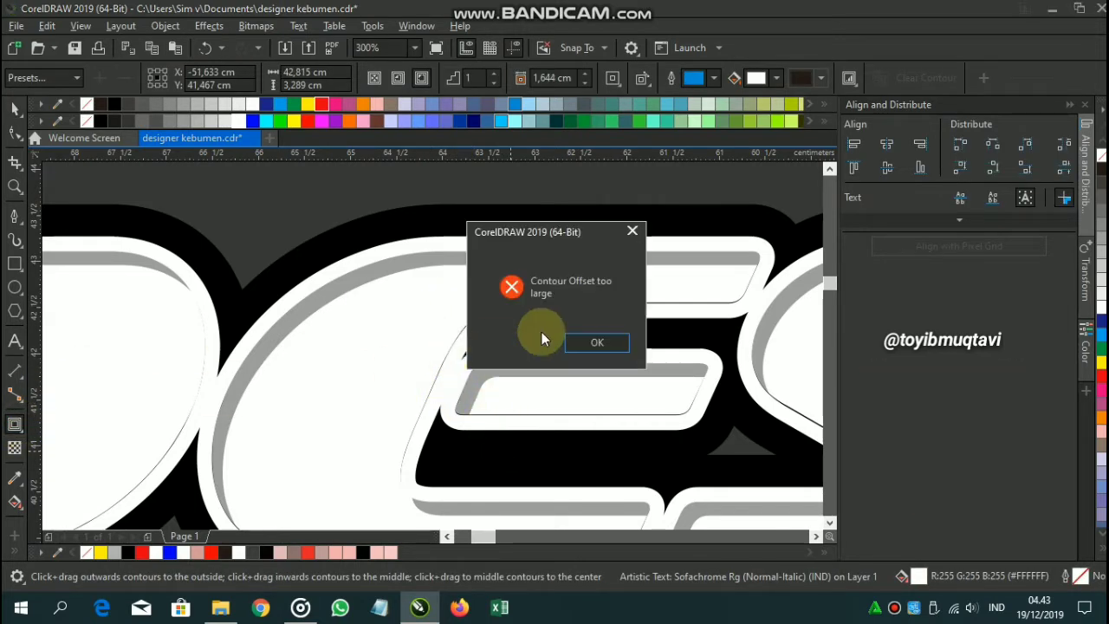
pyautogui.click(597, 343)
pyautogui.moveTo(404, 317); pyautogui.dragTo(493, 248)
pyautogui.scroll(-3, 493, 248)
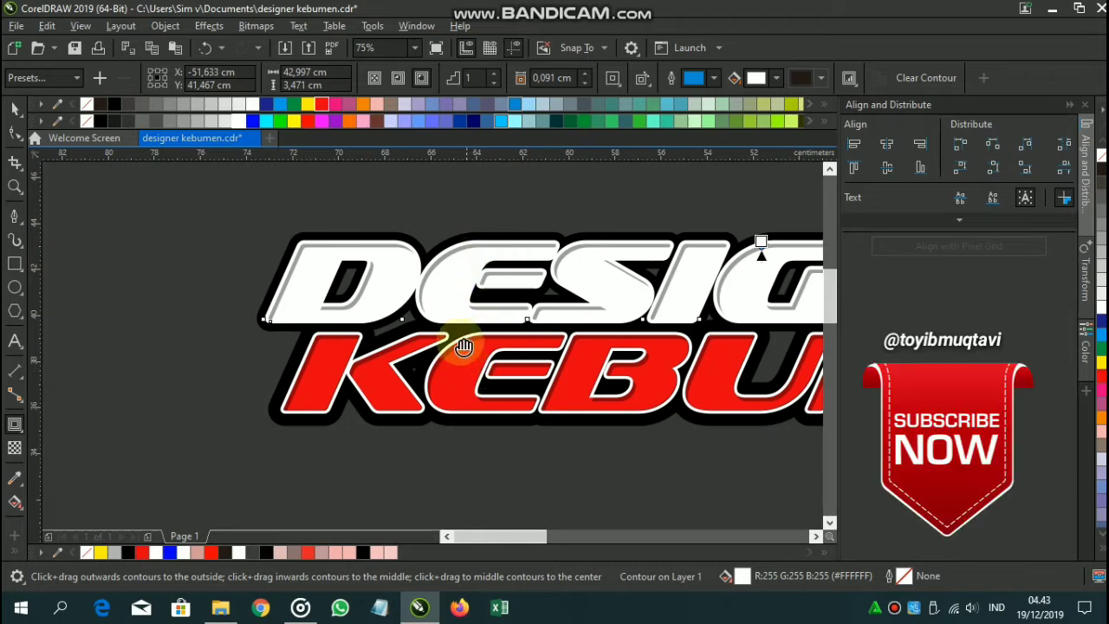
# Add an outside contour of 0.046 cm to the red KEBUMEN text and deselect it
pyautogui.click(371, 346)
pyautogui.scroll(3, 371, 346)
pyautogui.moveTo(433, 385); pyautogui.dragTo(502, 451)
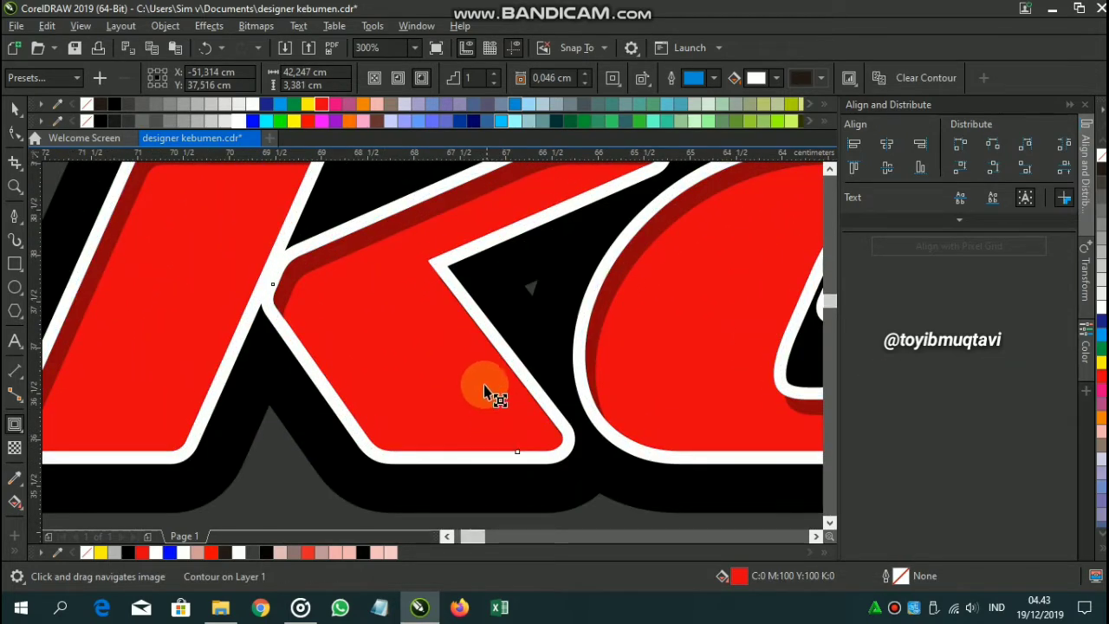
pyautogui.scroll(-2, 446, 346)
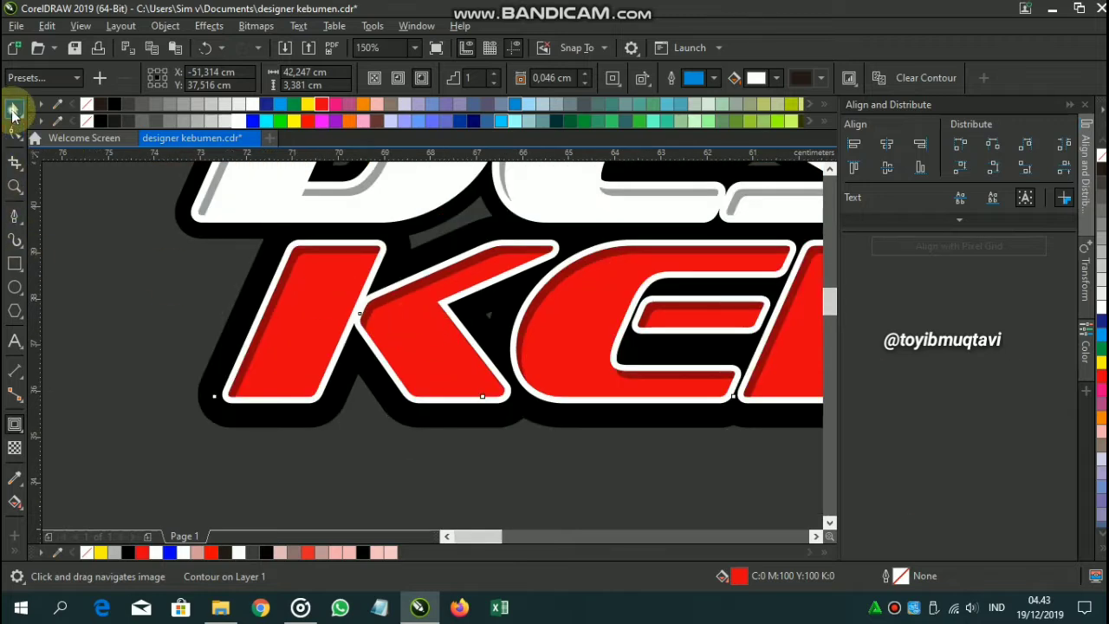
pyautogui.click(13, 111)
pyautogui.click(99, 284)
pyautogui.scroll(-1, 292, 391)
pyautogui.scroll(-1, 321, 346)
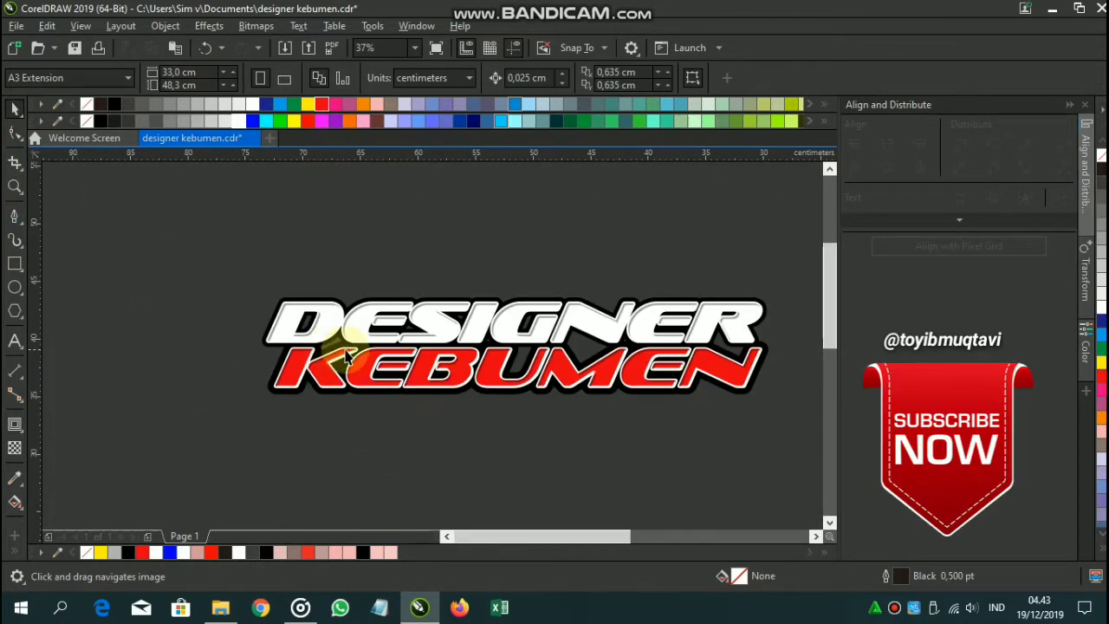
# Draw a closed Pen-tool shape about 48.4 cm wide and 6.8 cm tall, with its upper edge crossing DESIGNER's middle
pyautogui.scroll(2, 251, 316)
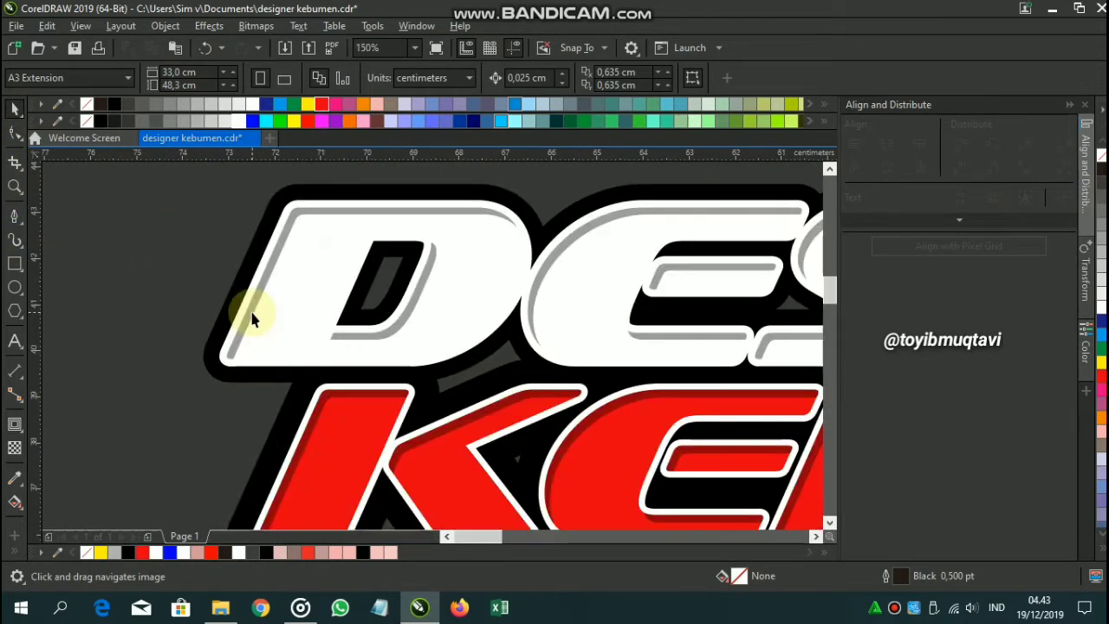
pyautogui.click(14, 216)
pyautogui.click(156, 307)
pyautogui.scroll(-1, 536, 304)
pyautogui.moveTo(536, 304); pyautogui.dragTo(129, 307)
pyautogui.moveTo(690, 305); pyautogui.dragTo(277, 308)
pyautogui.click(662, 299)
pyautogui.scroll(-1, 590, 350)
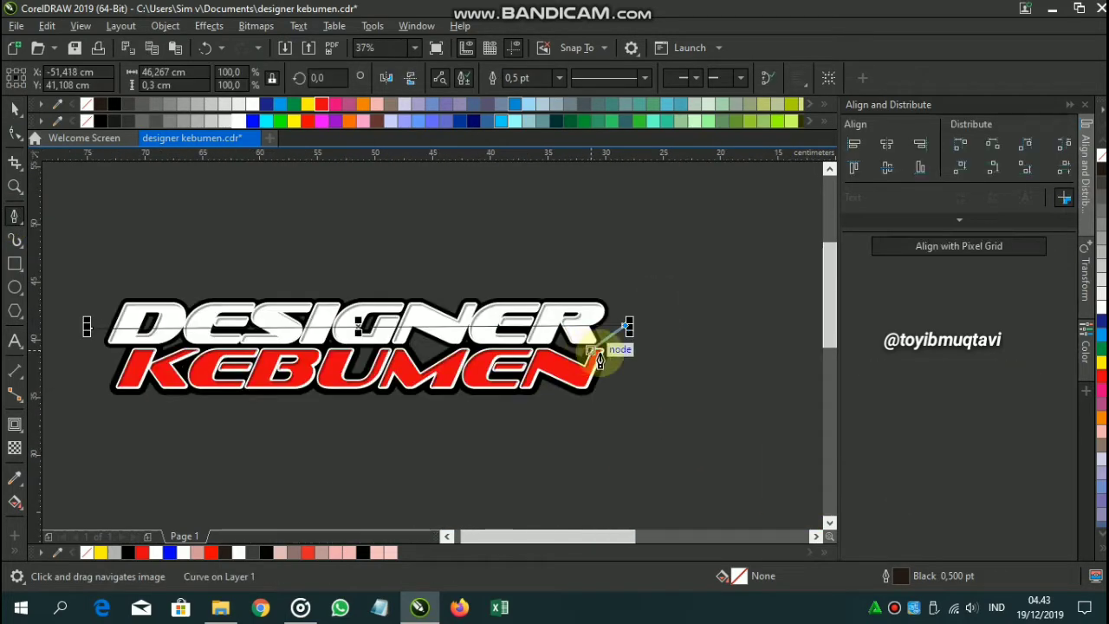
pyautogui.hscroll(-2, 599, 357)
pyautogui.click(715, 375)
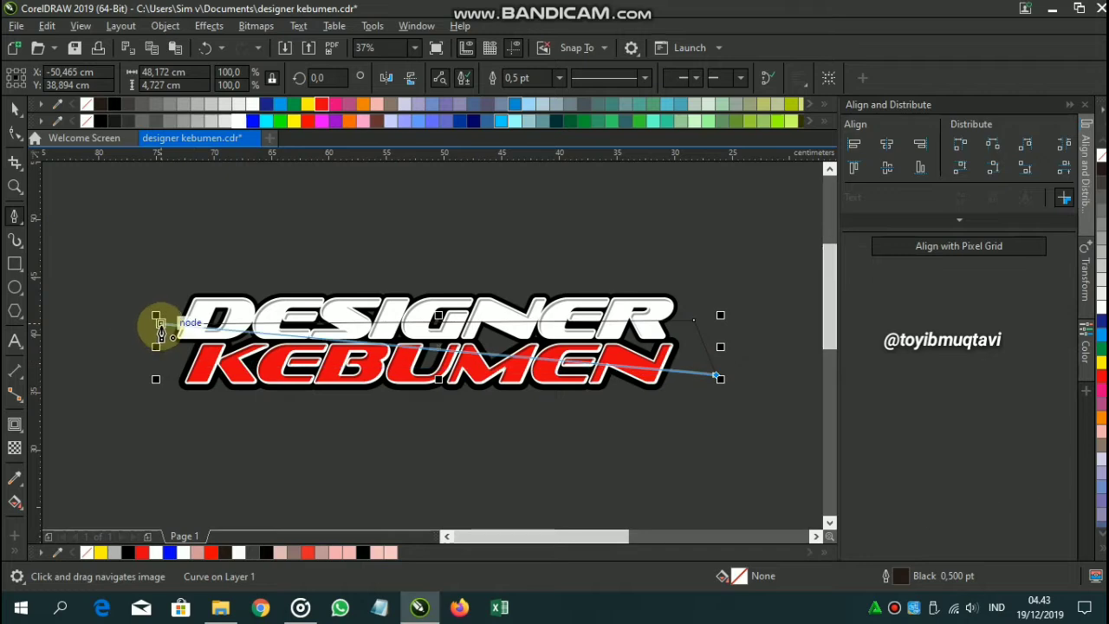
pyautogui.click(160, 329)
# Fill the drawn shape with light grey (#B3B3B3) and remove its outline
pyautogui.click(200, 120)
pyautogui.scroll(1, 190, 305)
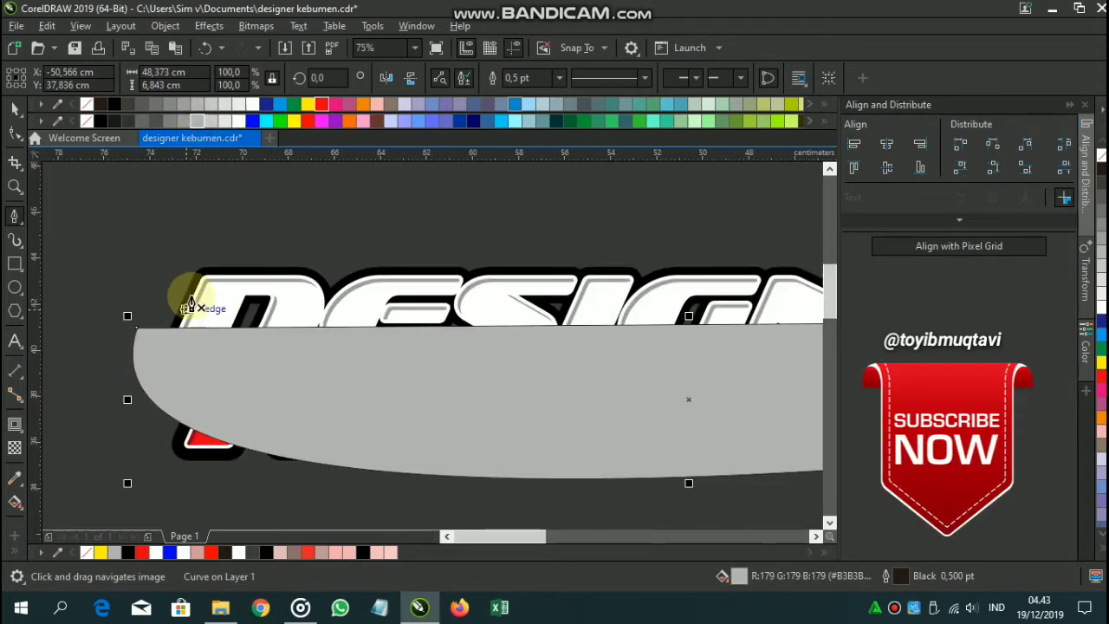
pyautogui.scroll(2, 191, 305)
pyautogui.rightClick(88, 118)
# PowerClip the grey shape inside the white DESIGNER text to shade the letters' lower half
pyautogui.rightClick(407, 518)
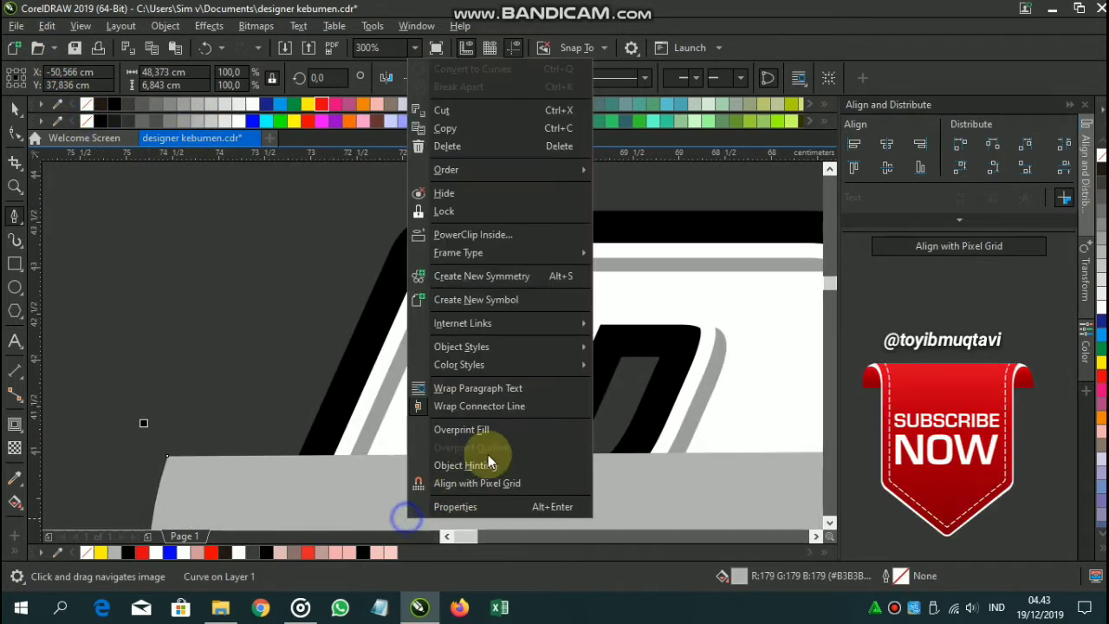
pyautogui.click(470, 234)
pyautogui.scroll(-1, 470, 353)
pyautogui.click(471, 359)
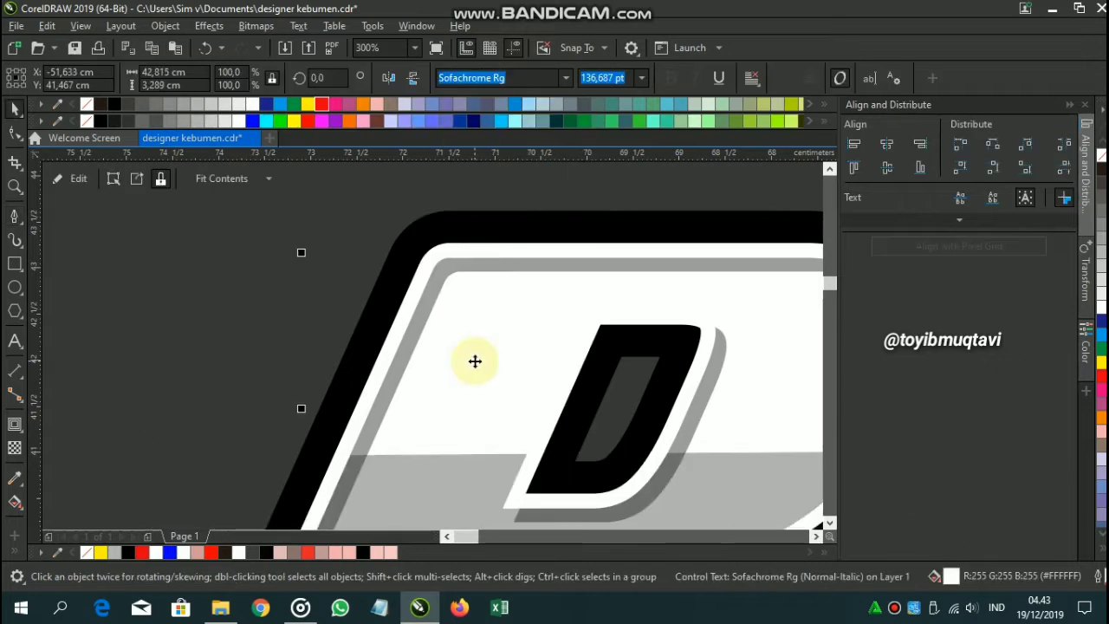
pyautogui.scroll(-1, 297, 302)
pyautogui.scroll(-2, 240, 312)
# Draw a closed Pen-tool shape about 45.7 cm wide and 4.8 cm tall, with its upper edge crossing KEBUMEN's middle
pyautogui.click(14, 217)
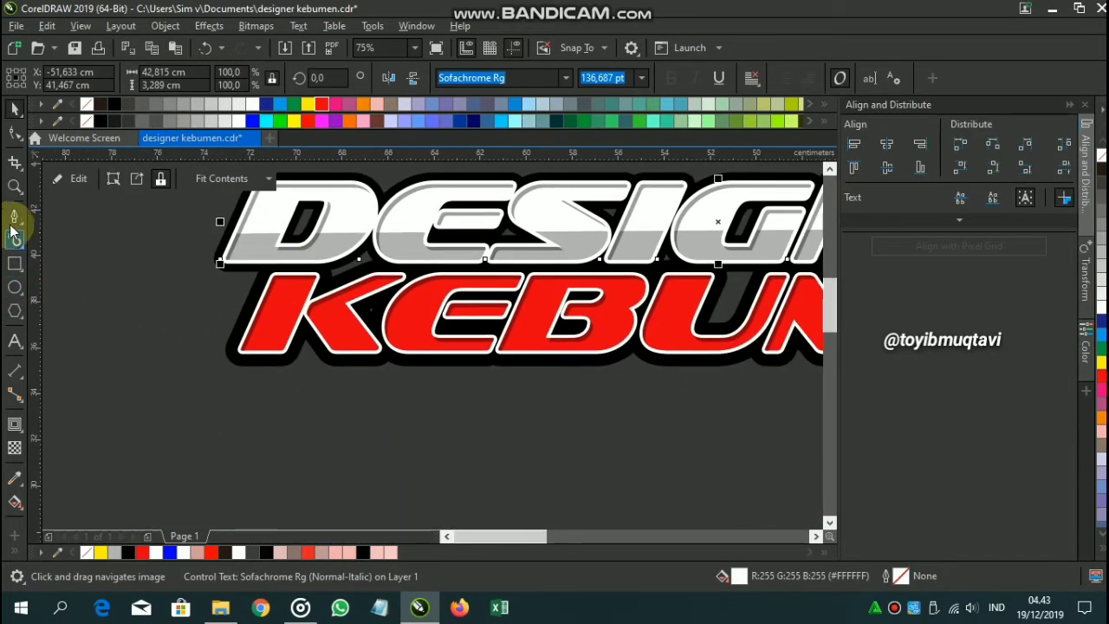
pyautogui.click(161, 324)
pyautogui.moveTo(556, 326); pyautogui.dragTo(143, 334)
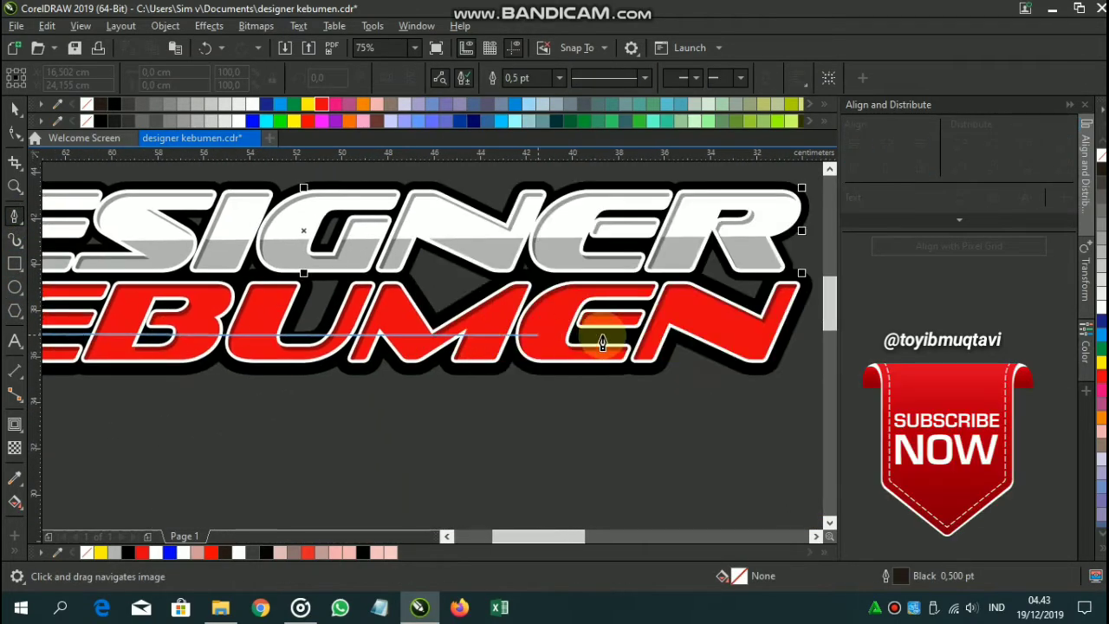
pyautogui.click(783, 422)
pyautogui.hscroll(-4, 223, 322)
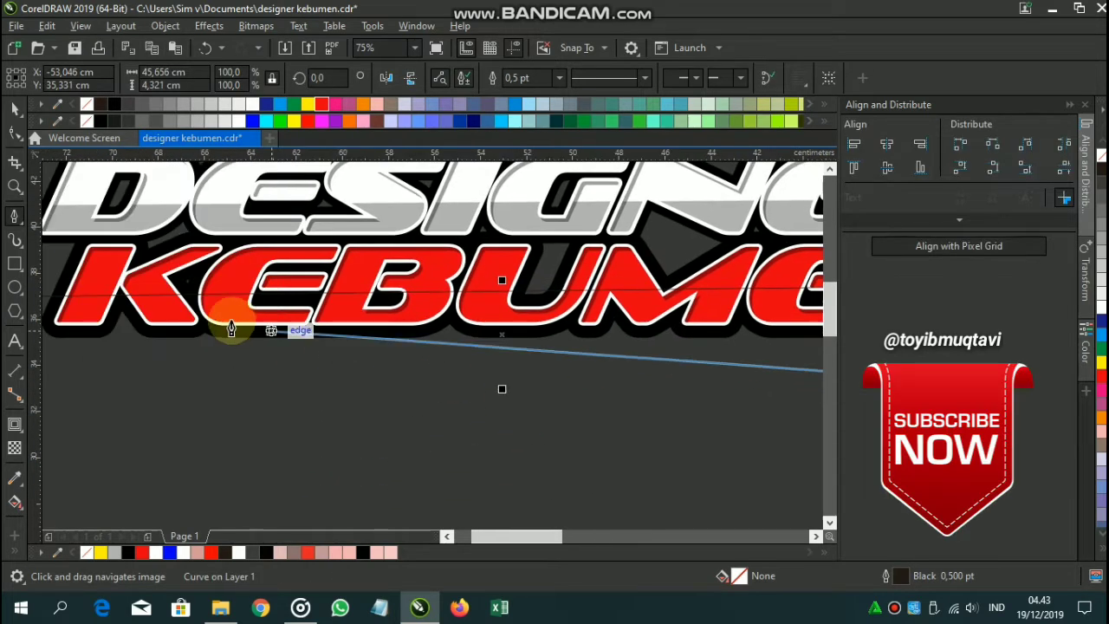
pyautogui.moveTo(118, 305); pyautogui.dragTo(124, 450)
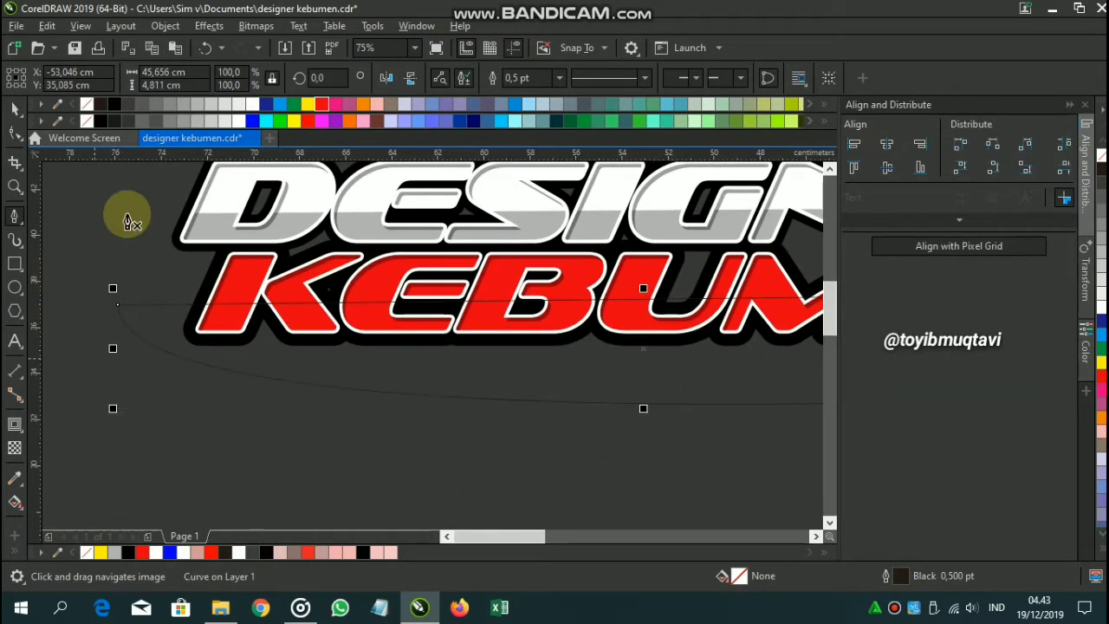
# Fill the new shape white without an outline and PowerClip it inside the red KEBUMEN text
pyautogui.click(234, 120)
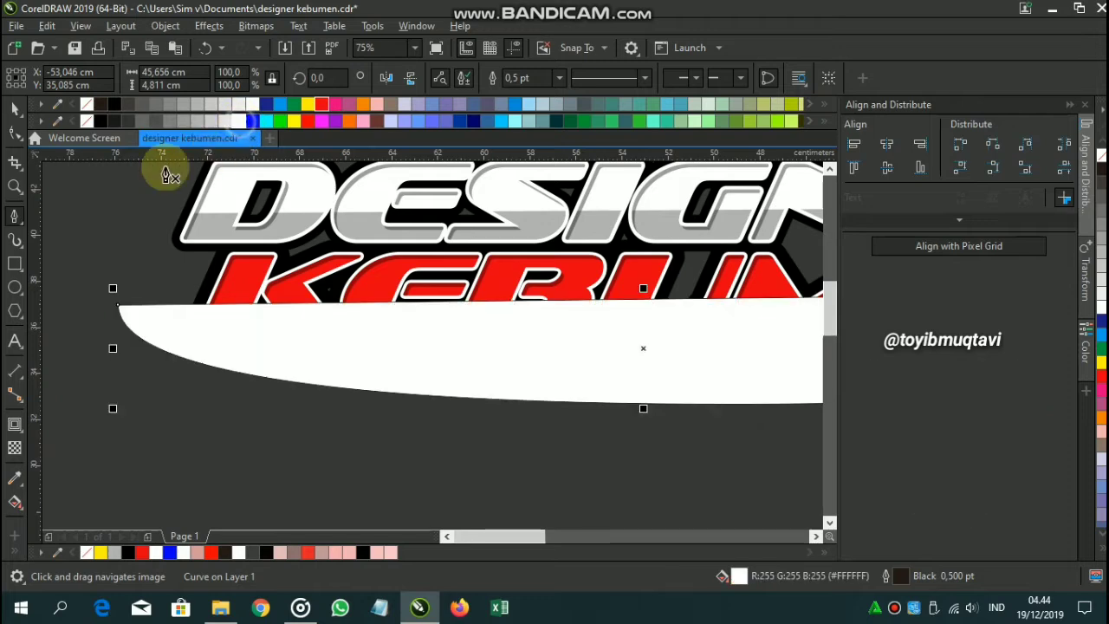
pyautogui.rightClick(86, 104)
pyautogui.rightClick(258, 329)
pyautogui.click(317, 306)
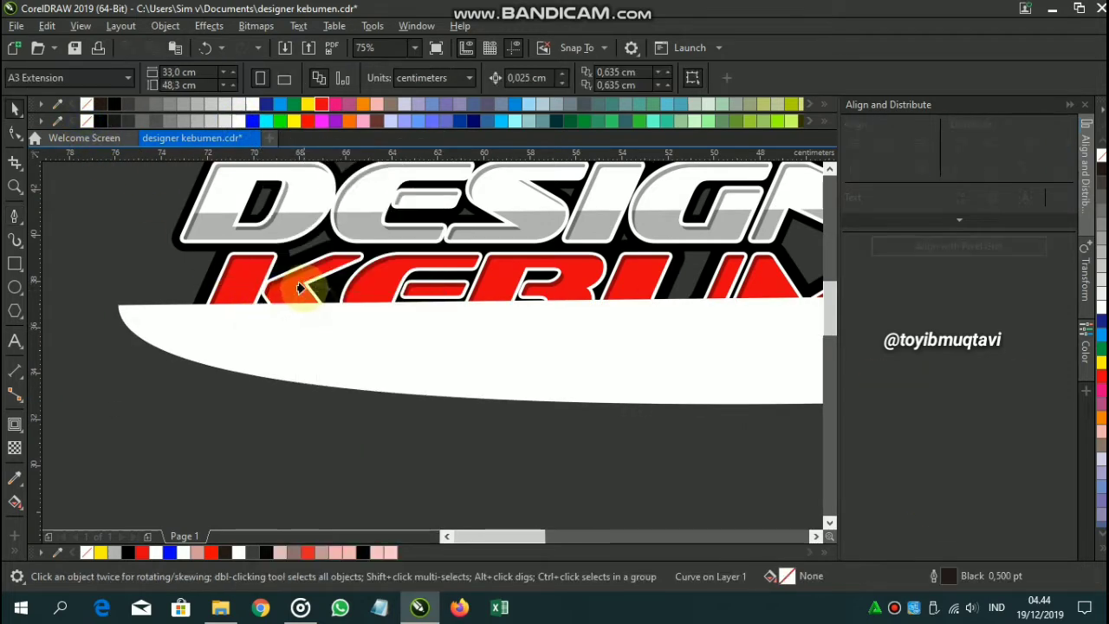
pyautogui.click(290, 290)
pyautogui.scroll(-2, 291, 289)
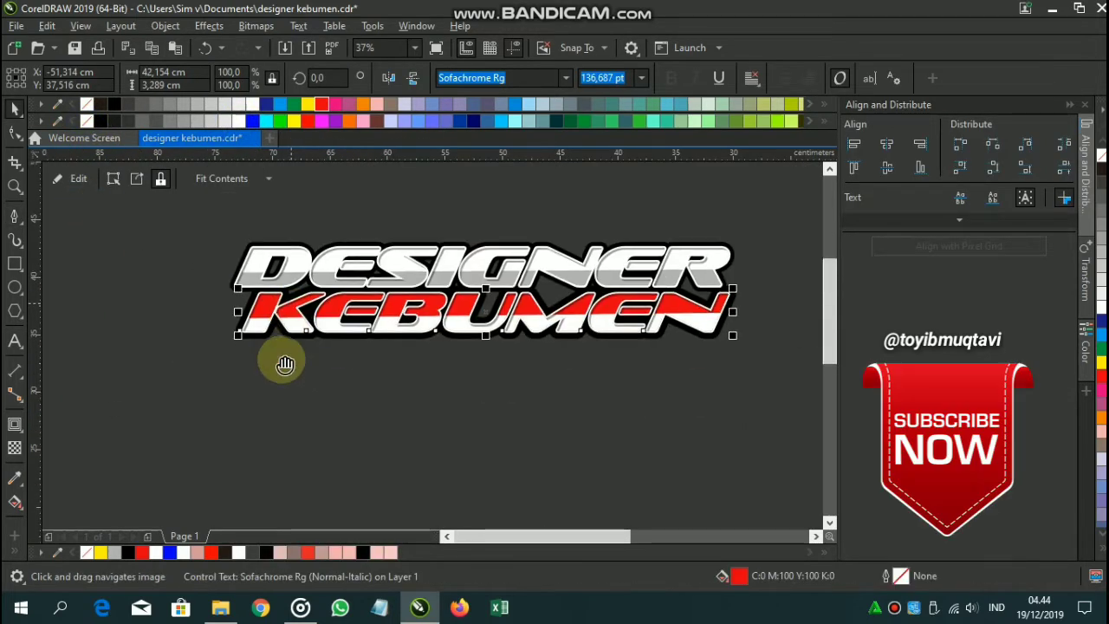
# Edit the KEBUMEN PowerClip contents and give the white shape a uniform transparency of 74
pyautogui.scroll(4, 260, 404)
pyautogui.click(83, 177)
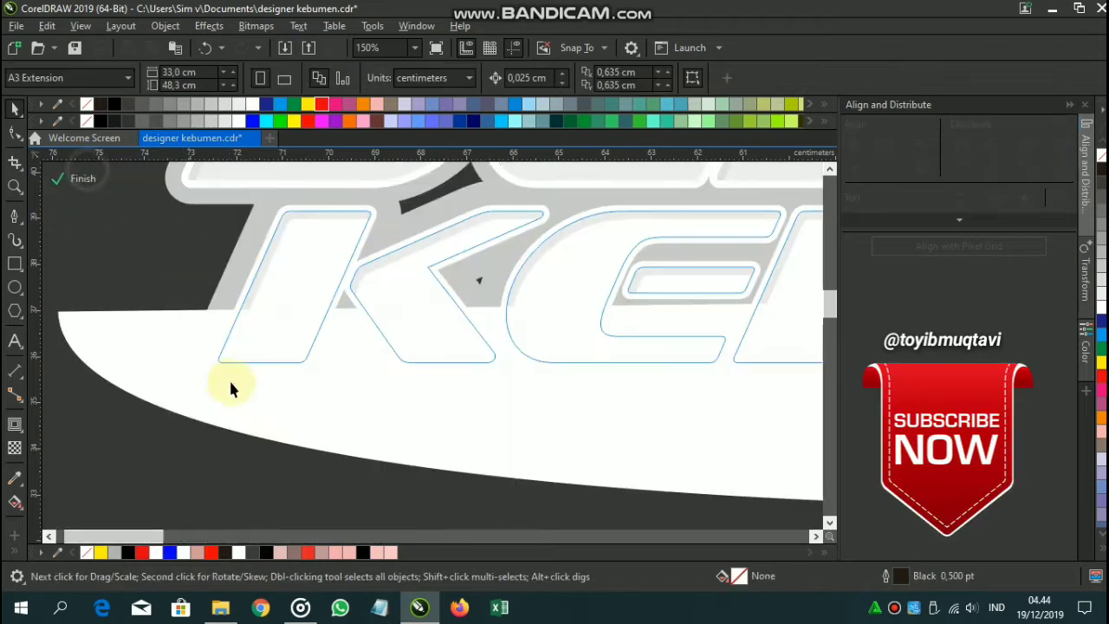
pyautogui.click(13, 447)
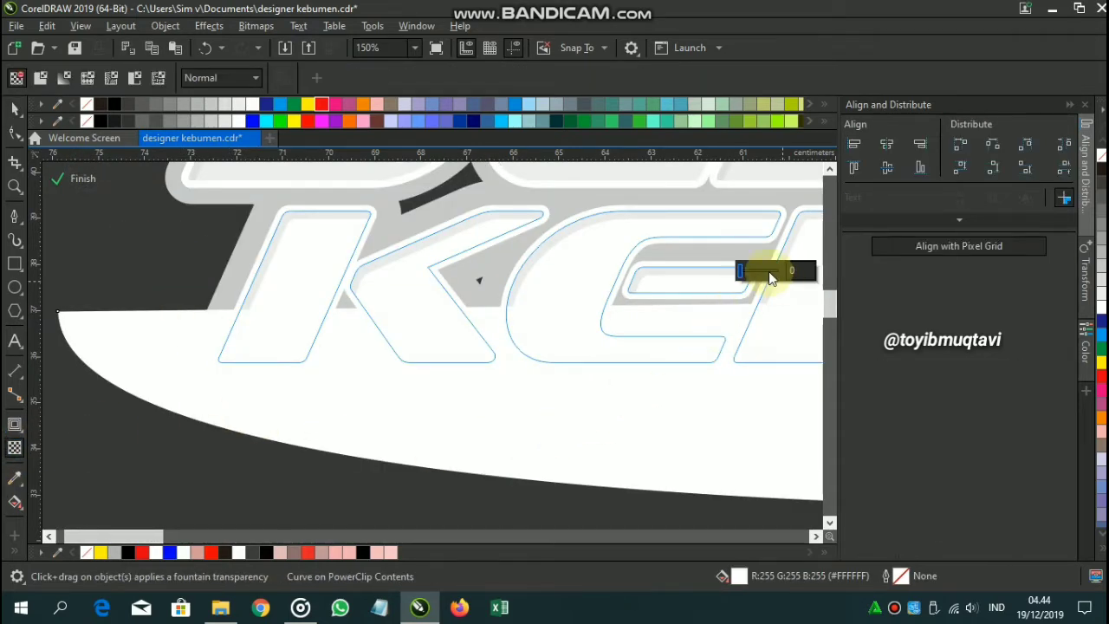
pyautogui.click(768, 271)
pyautogui.click(95, 189)
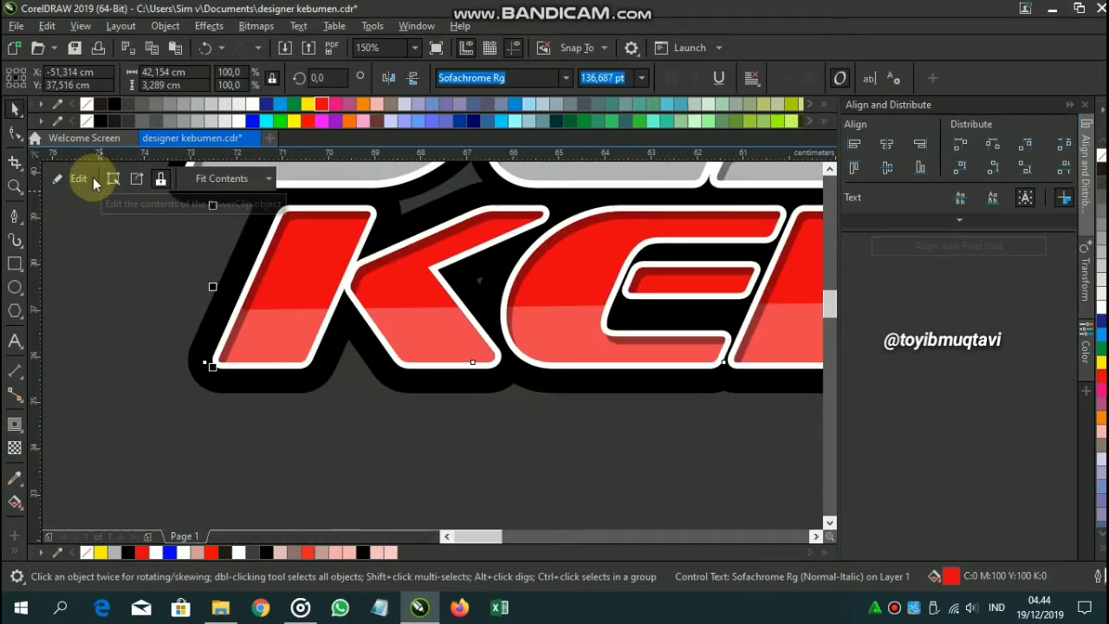
# Set the transparency of the white shape inside the KEBUMEN PowerClip to 50, finish editing and deselect the text
pyautogui.click(93, 176)
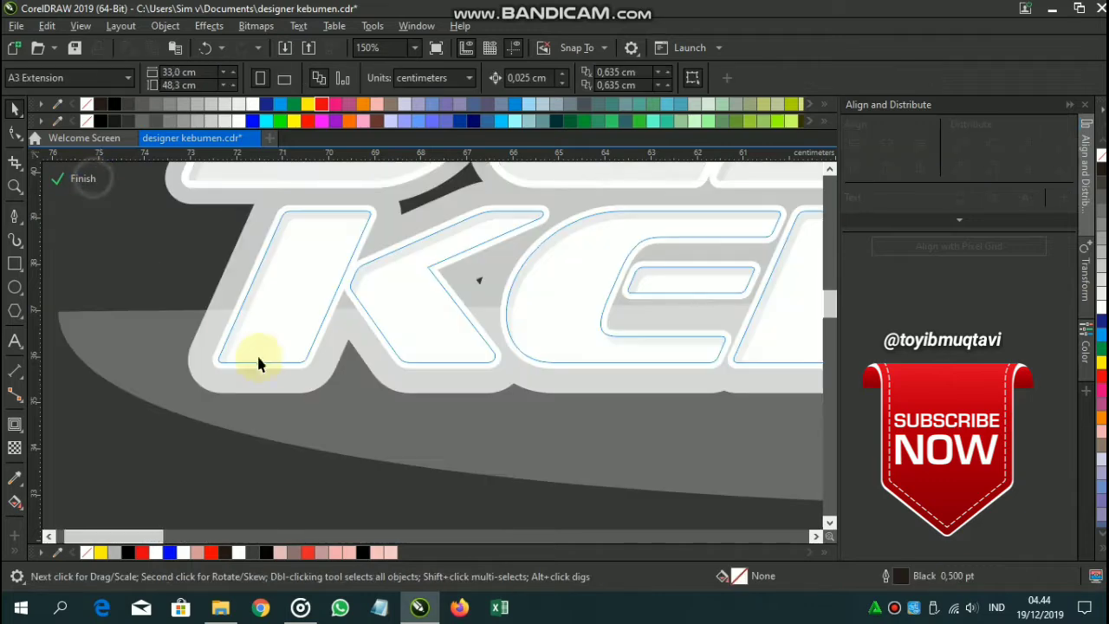
pyautogui.click(14, 447)
pyautogui.click(784, 272)
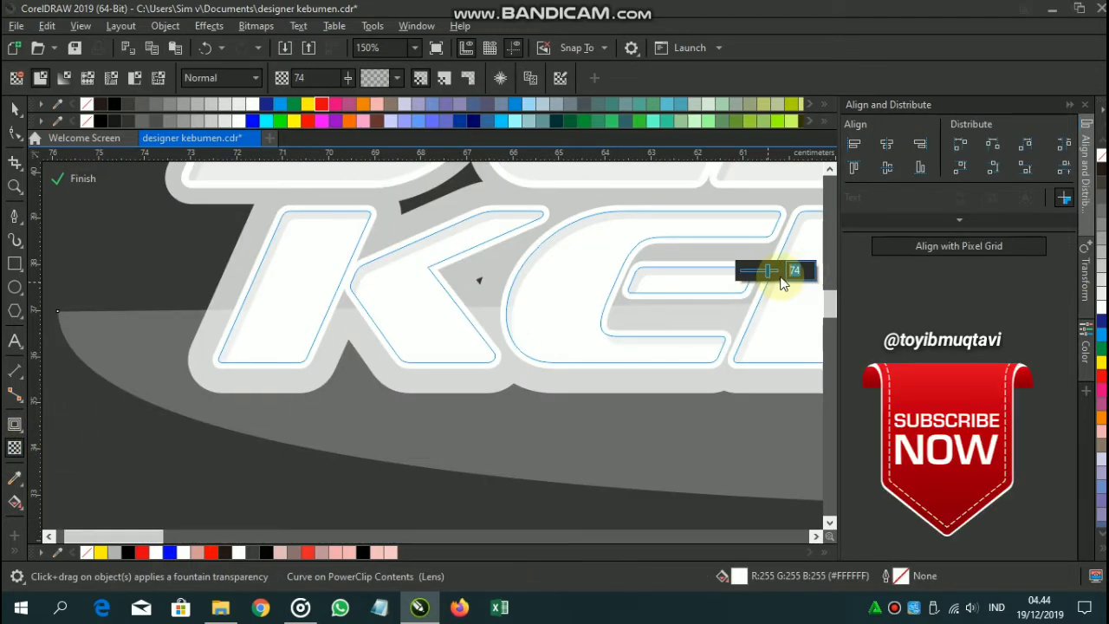
pyautogui.write('50')
pyautogui.press('Return')
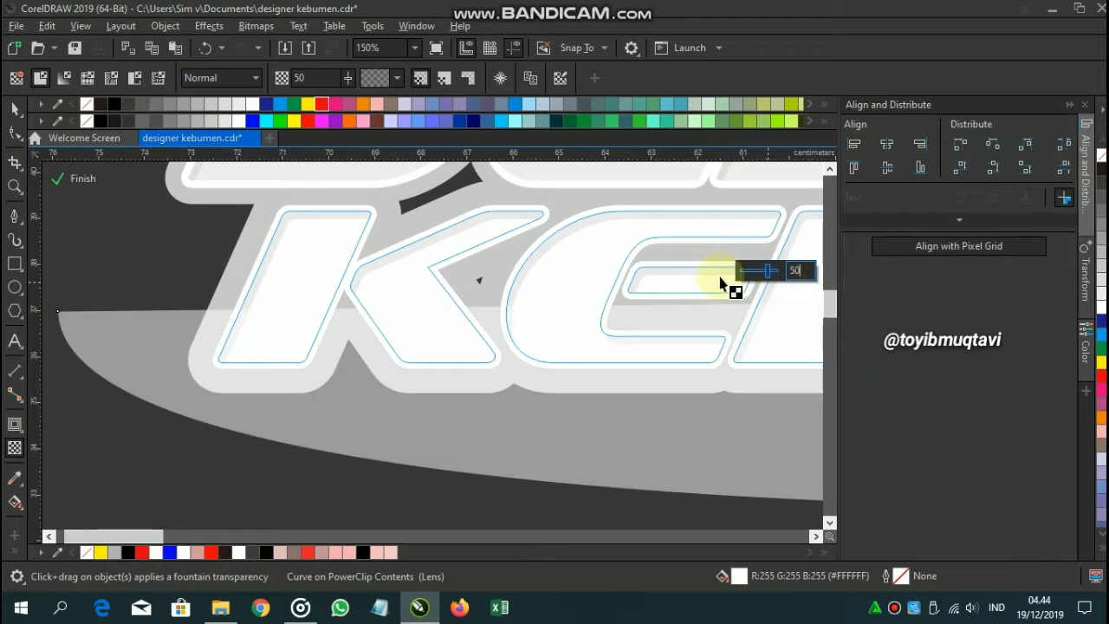
pyautogui.click(75, 179)
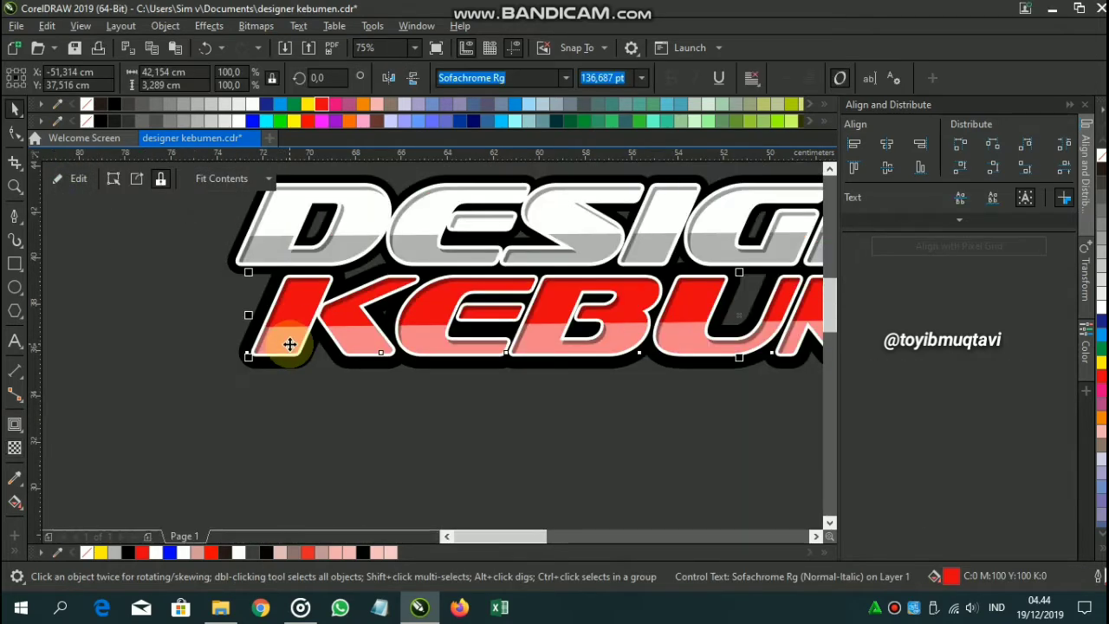
pyautogui.click(105, 234)
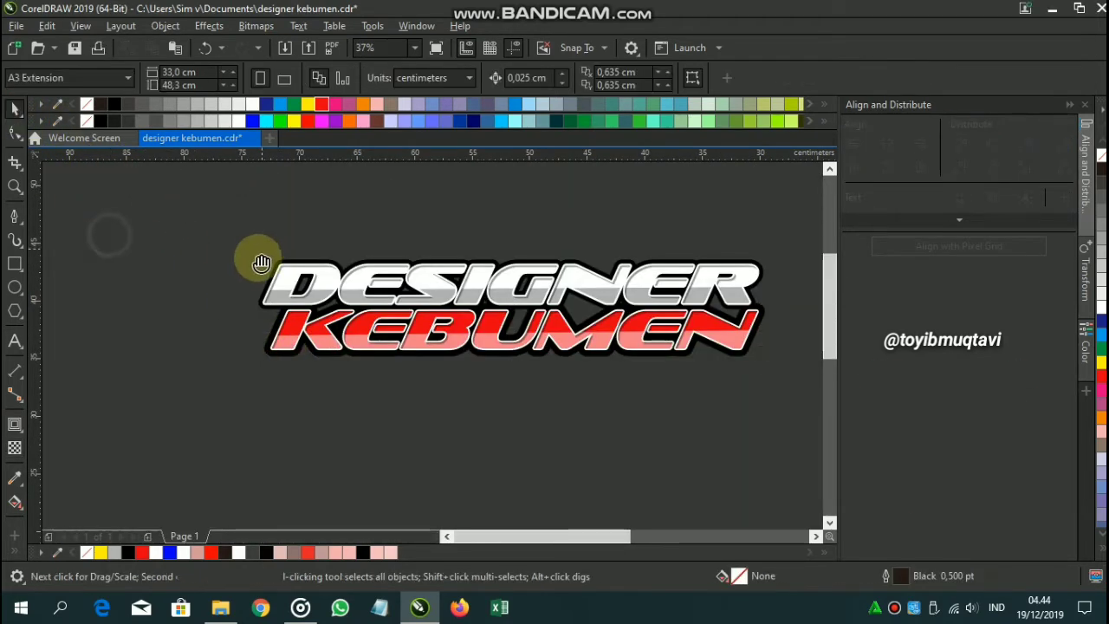
# Select the whole two-line logo, shift it about 0.12 cm right and 0.19 cm down, and deselect it
pyautogui.moveTo(186, 191); pyautogui.dragTo(792, 453)
pyautogui.scroll(5, 256, 309)
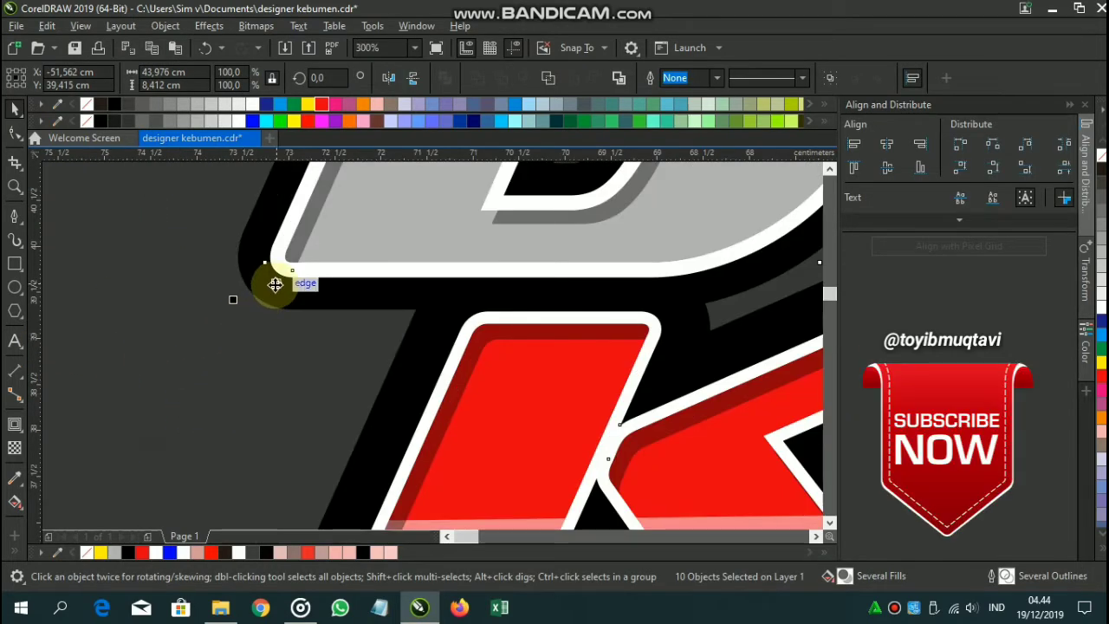
pyautogui.moveTo(277, 285); pyautogui.dragTo(288, 314)
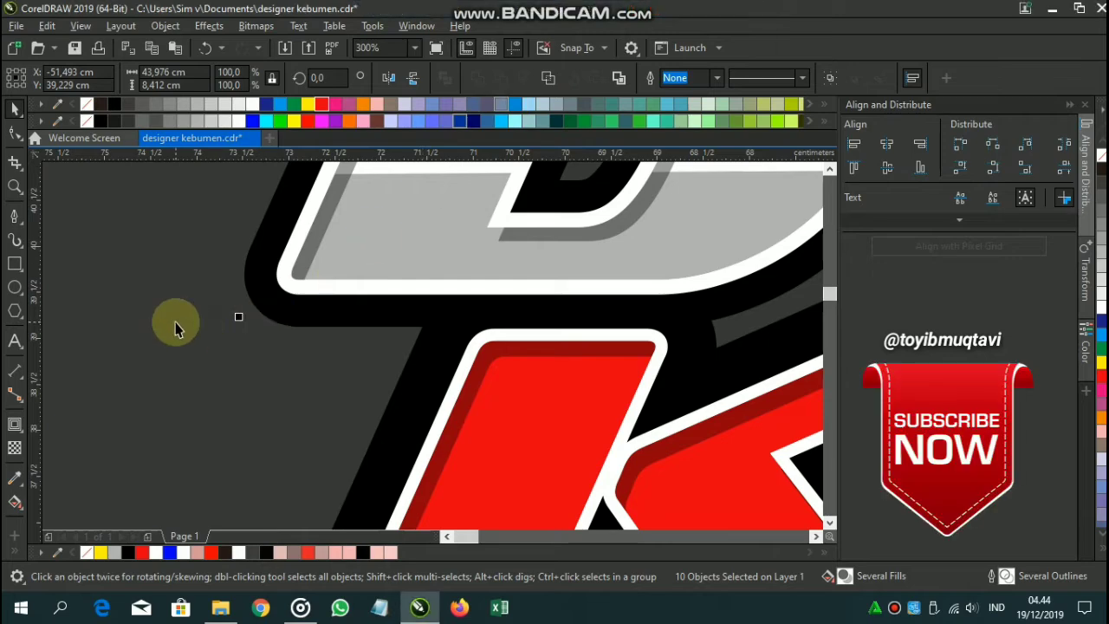
pyautogui.moveTo(304, 322)
pyautogui.mouseDown()
pyautogui.moveTo(331, 331)
pyautogui.moveTo(322, 321)
pyautogui.mouseUp()
pyautogui.scroll(-3, 324, 321)
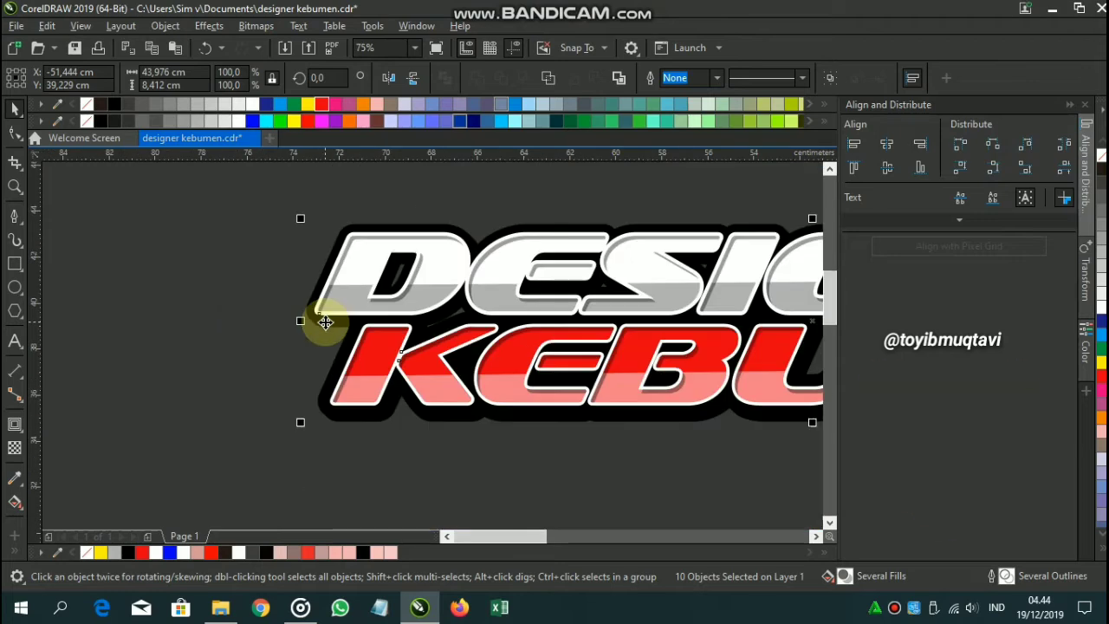
pyautogui.scroll(-2, 325, 321)
pyautogui.click(225, 263)
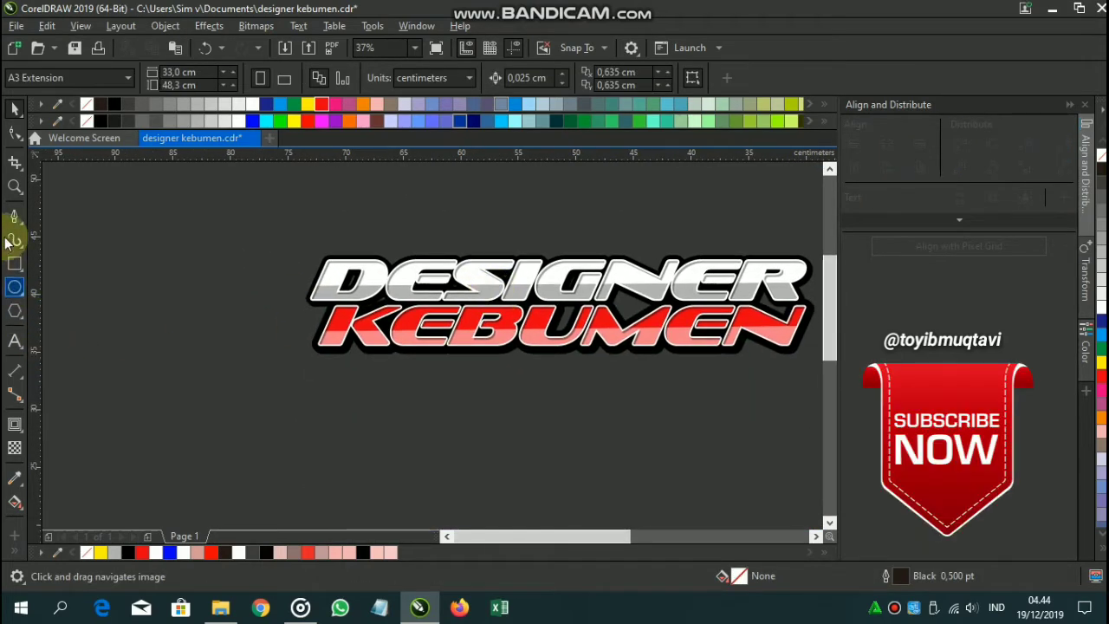
# Draw a square about 10.1 cm wide below and left of the logo and round its corners to about 1.41 cm
pyautogui.moveTo(98, 362)
pyautogui.mouseDown()
pyautogui.moveTo(225, 462)
pyautogui.moveTo(224, 488)
pyautogui.mouseUp()
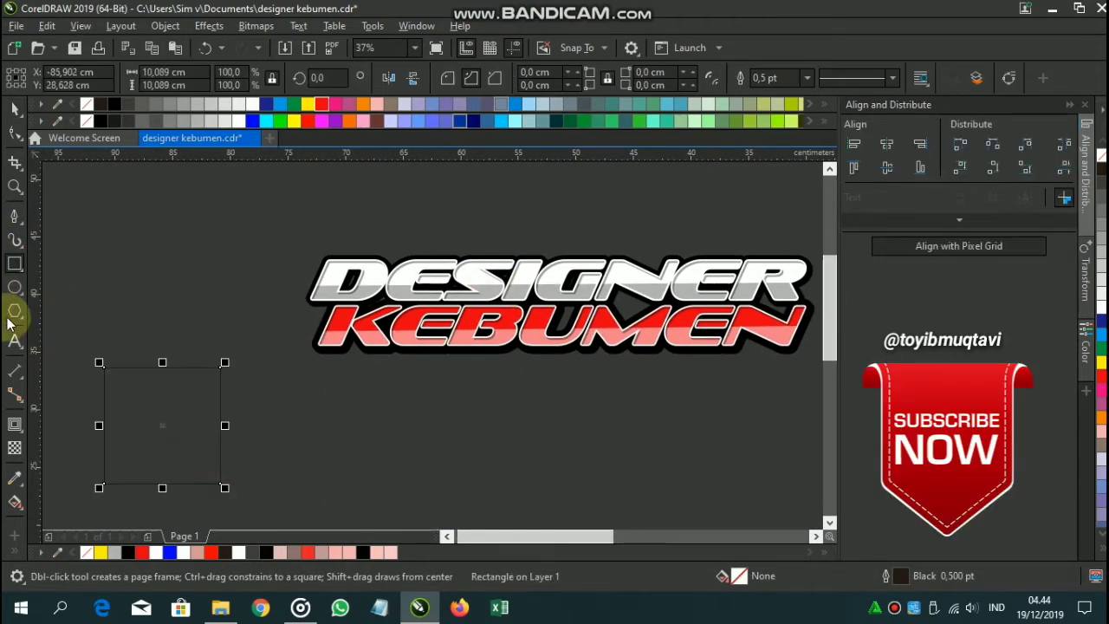
pyautogui.click(14, 134)
pyautogui.click(445, 76)
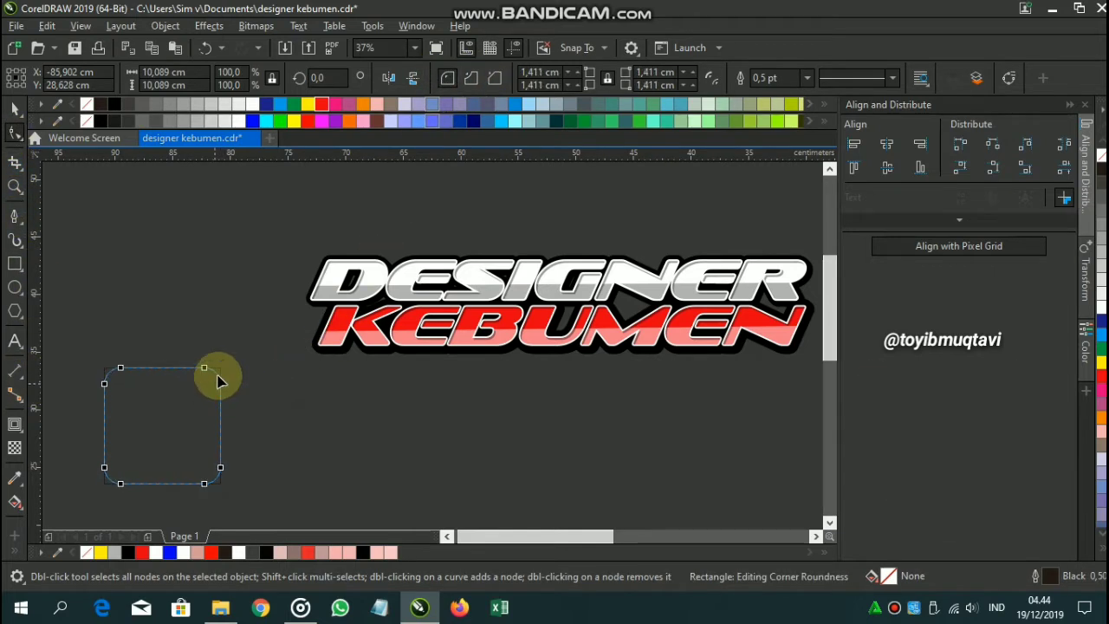
# Rotate the rounded square to a tilted angle and move it about 4.4 cm up, beside the logo
pyautogui.click(16, 110)
pyautogui.moveTo(205, 346); pyautogui.dragTo(307, 276)
pyautogui.click(285, 332)
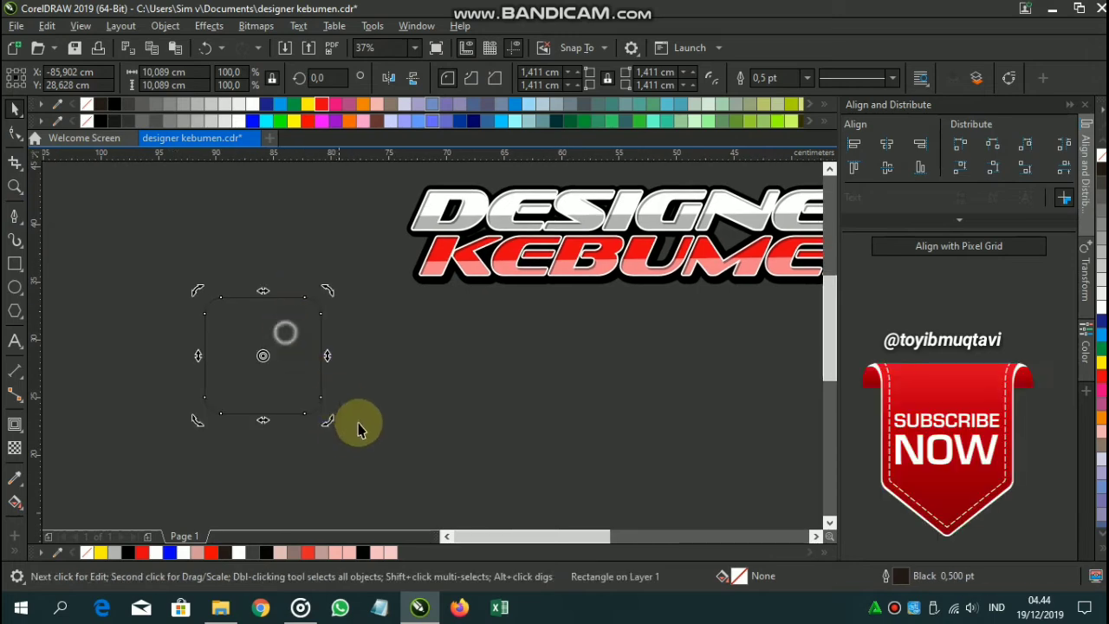
pyautogui.moveTo(331, 421); pyautogui.dragTo(378, 397)
pyautogui.moveTo(291, 377); pyautogui.dragTo(356, 393)
# Add a one-step inside contour of about 1.145 cm to the tilted square and fill the square black around the white contour
pyautogui.scroll(1, 259, 299)
pyautogui.click(15, 423)
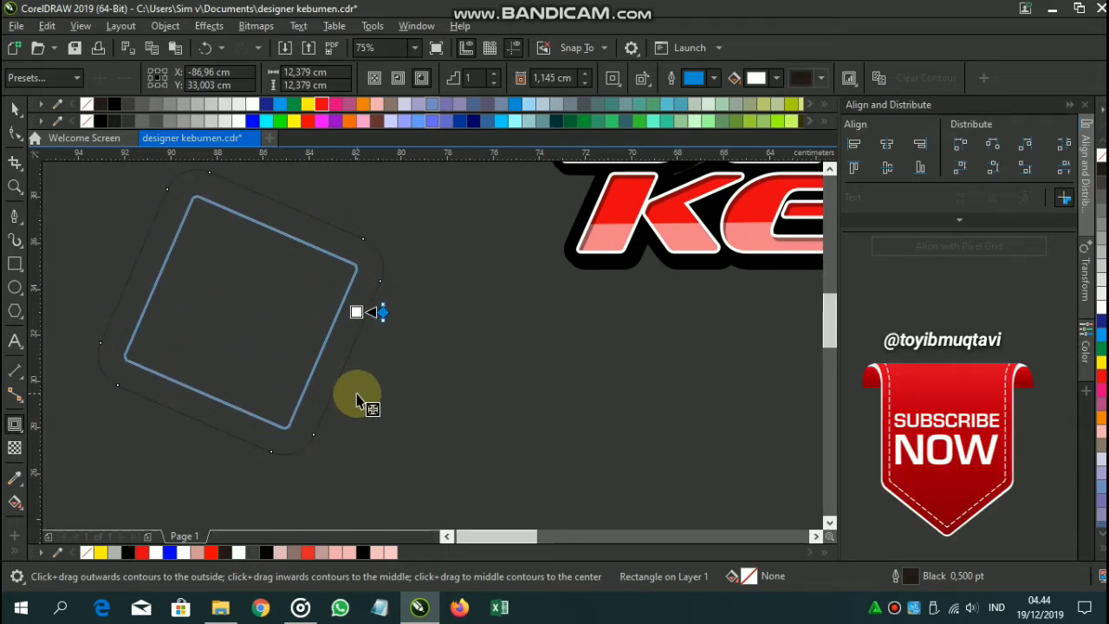
pyautogui.moveTo(356, 393); pyautogui.dragTo(356, 393)
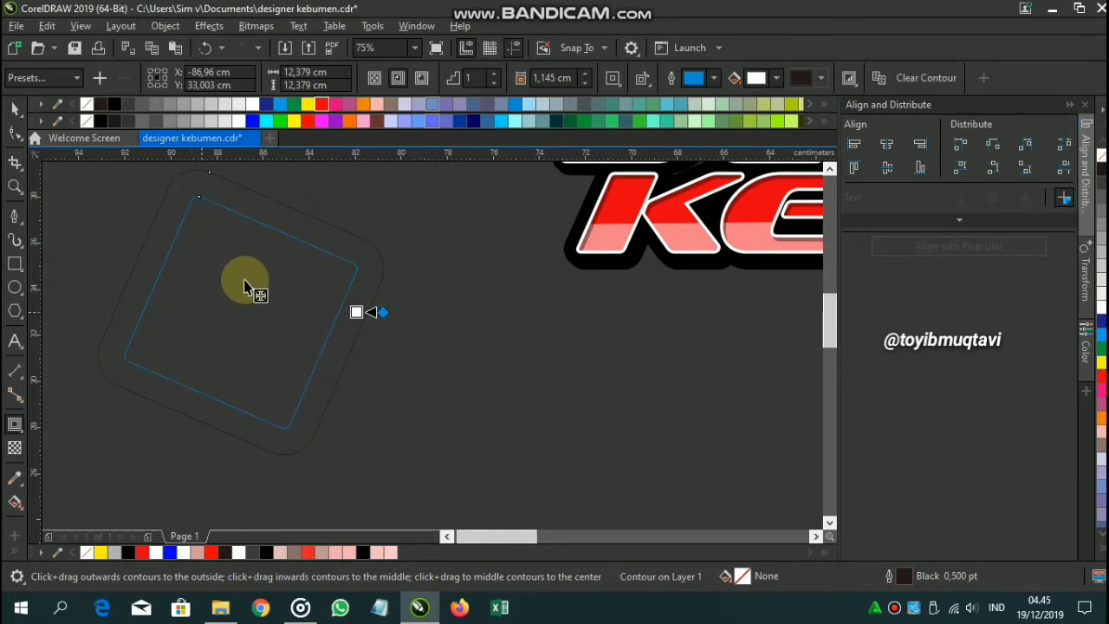
pyautogui.click(237, 120)
pyautogui.click(776, 77)
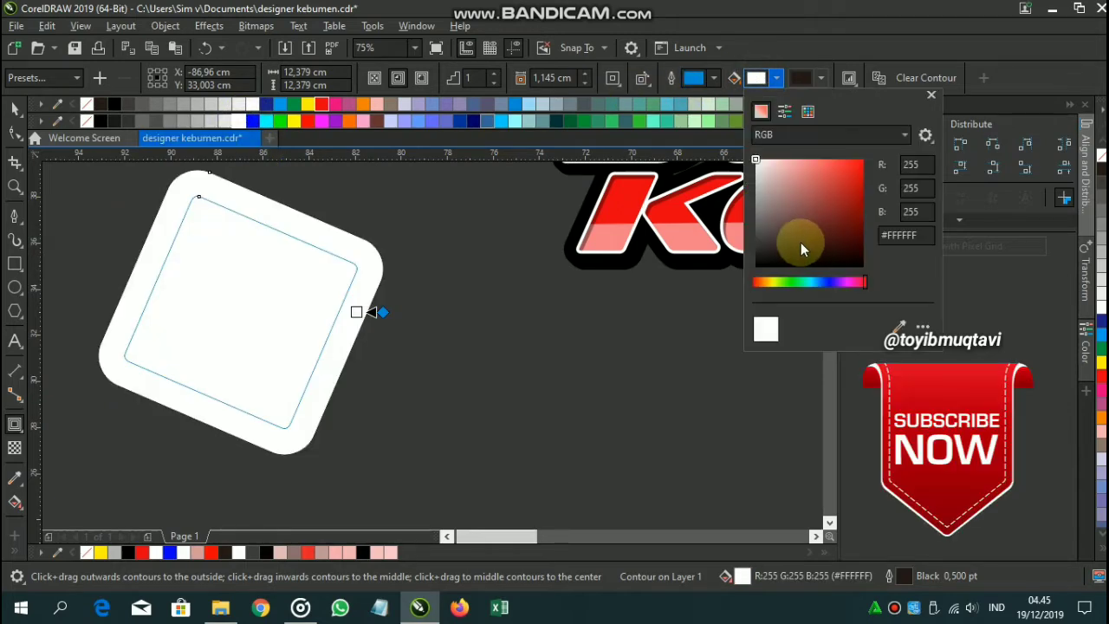
pyautogui.click(453, 244)
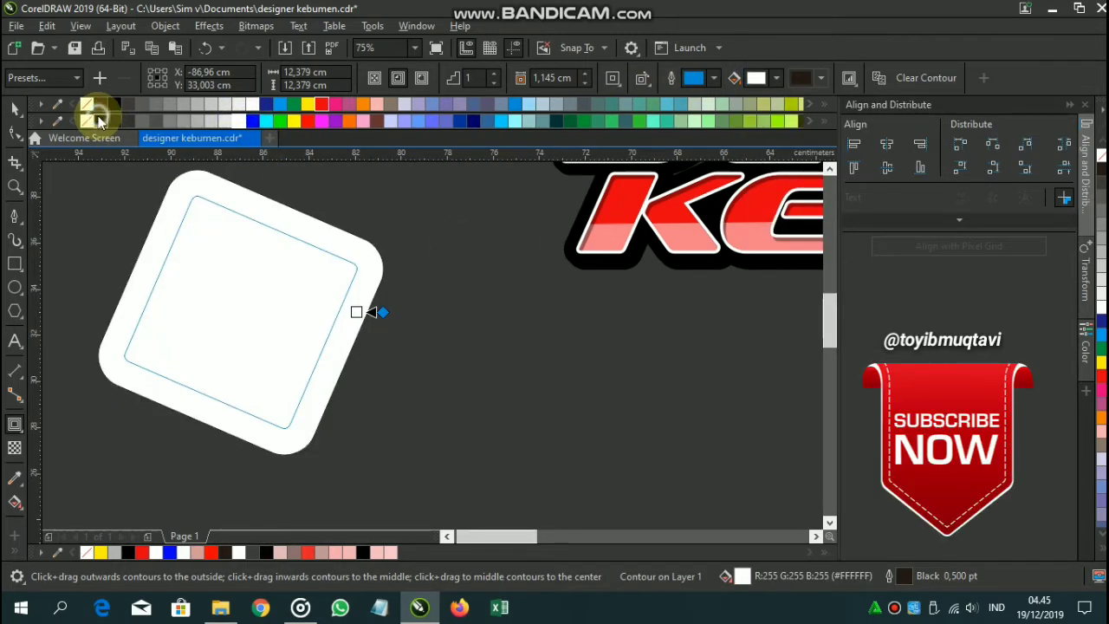
pyautogui.click(101, 121)
# Set the square's inside contour offset to about 0.793 cm and remove the outline
pyautogui.scroll(2, 364, 317)
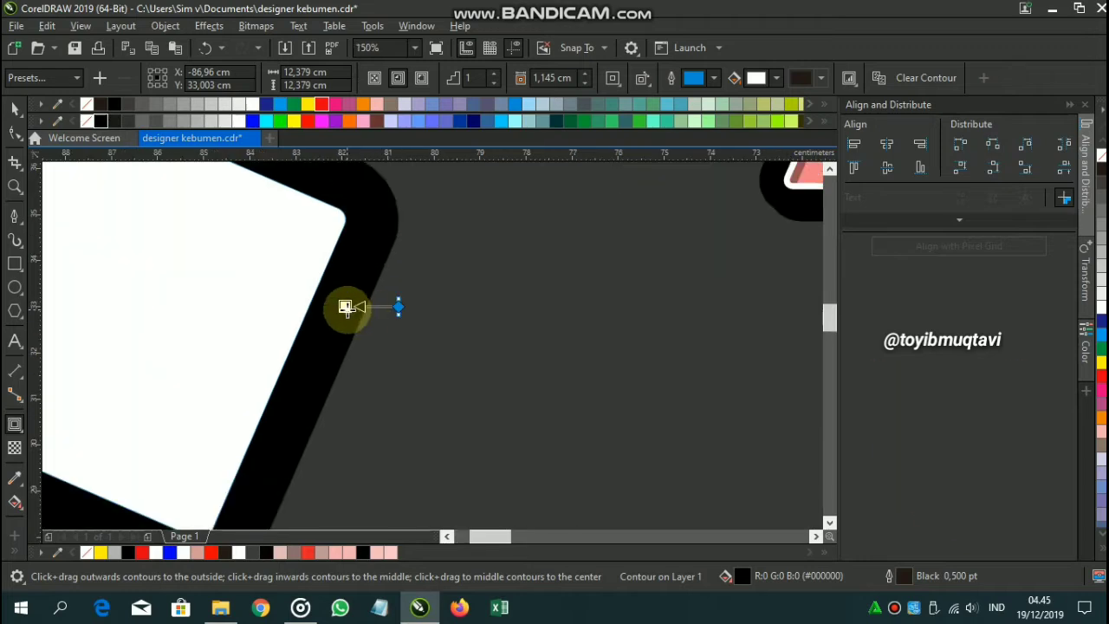
pyautogui.moveTo(347, 308); pyautogui.dragTo(366, 317)
pyautogui.scroll(-3, 367, 317)
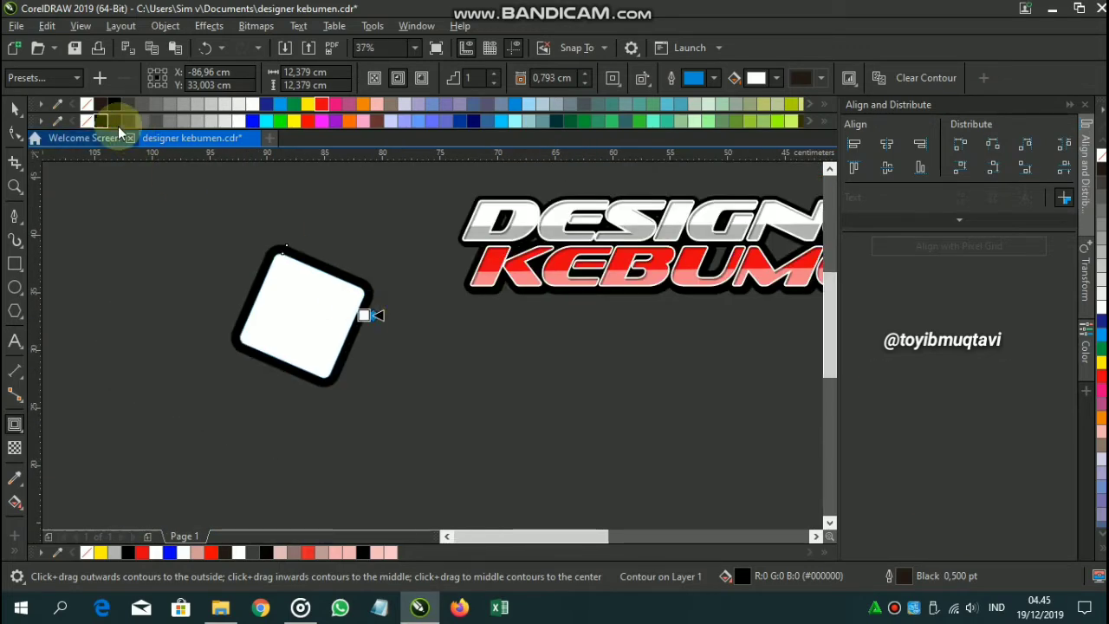
# Break the contour apart from the black square and create a boundary around the two shapes
pyautogui.click(15, 109)
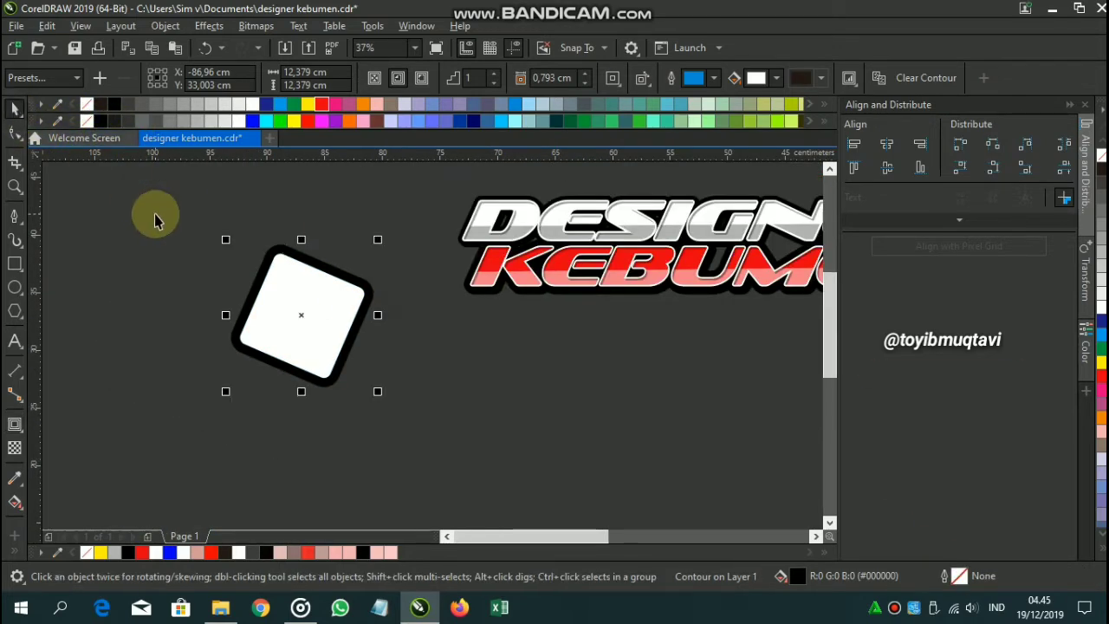
pyautogui.hotkey('ctrl', 'k')
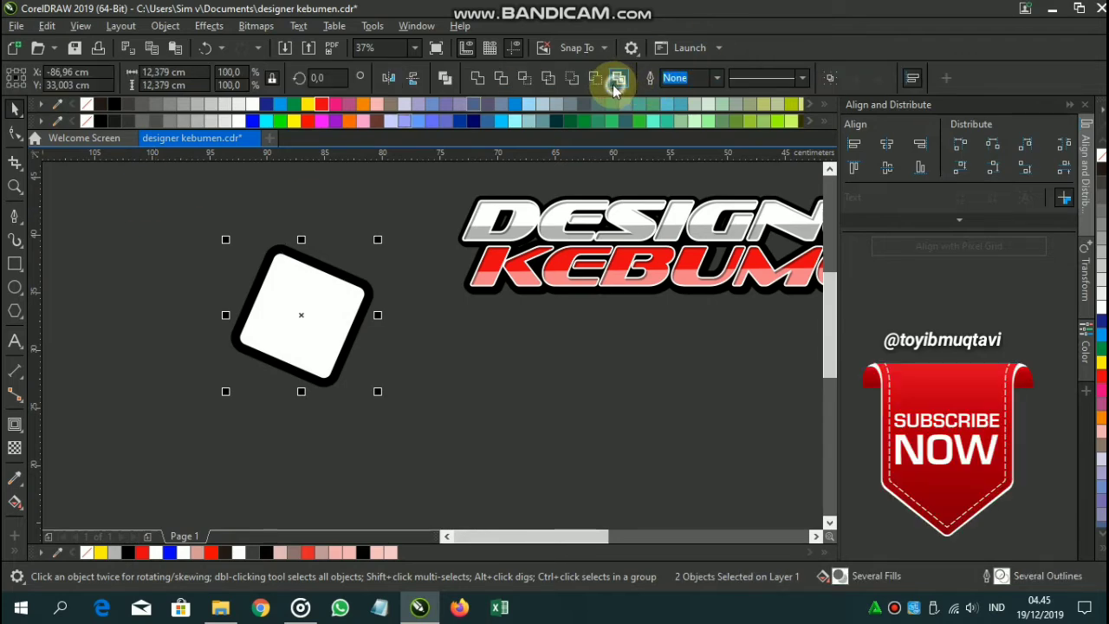
pyautogui.click(617, 79)
# Add an outside contour of about 0.496 cm to the boundary shape, with red fills on both and no outline
pyautogui.scroll(3, 223, 299)
pyautogui.moveTo(322, 265); pyautogui.dragTo(365, 192)
pyautogui.click(756, 78)
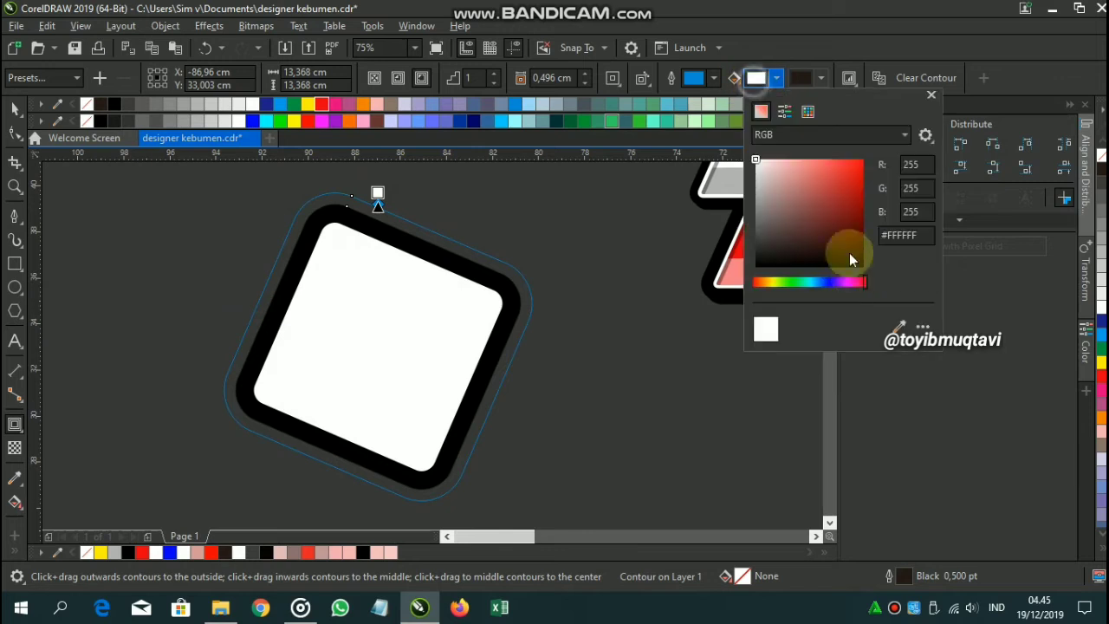
pyautogui.click(734, 242)
pyautogui.click(559, 215)
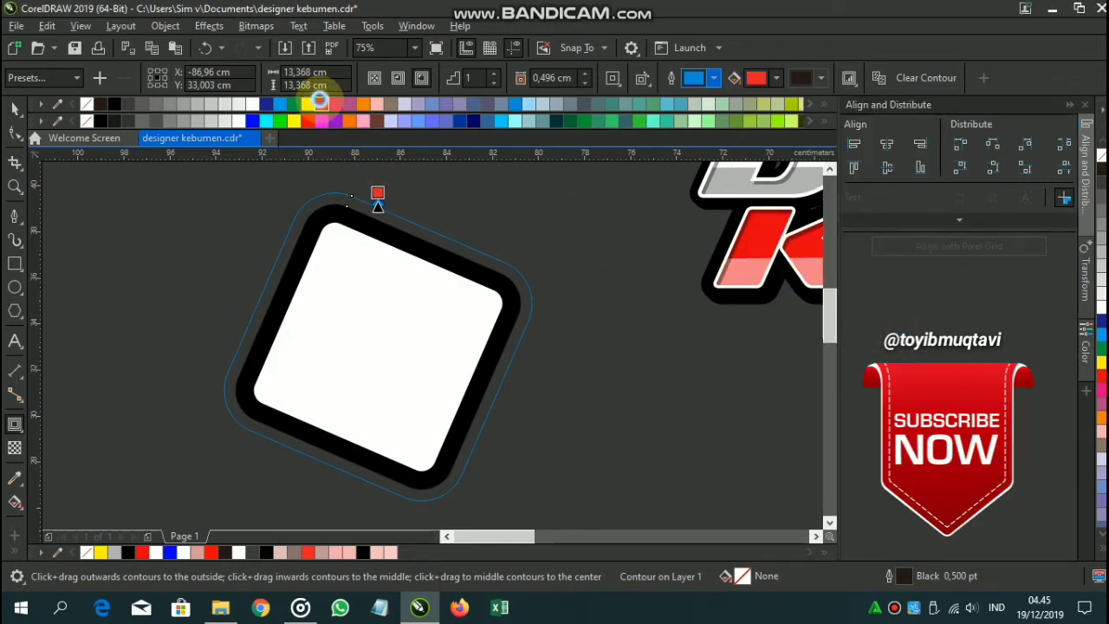
pyautogui.click(320, 102)
pyautogui.click(84, 121)
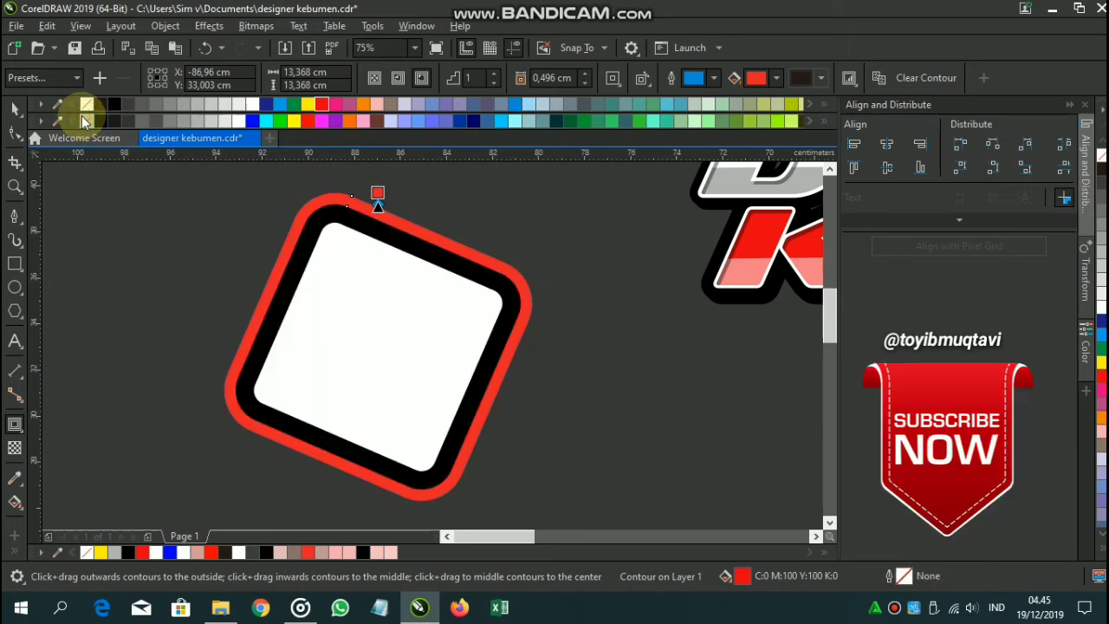
# Add a one-step outside contour of about 0.204 cm to the badge's white inner square and fill the contour white
pyautogui.click(10, 106)
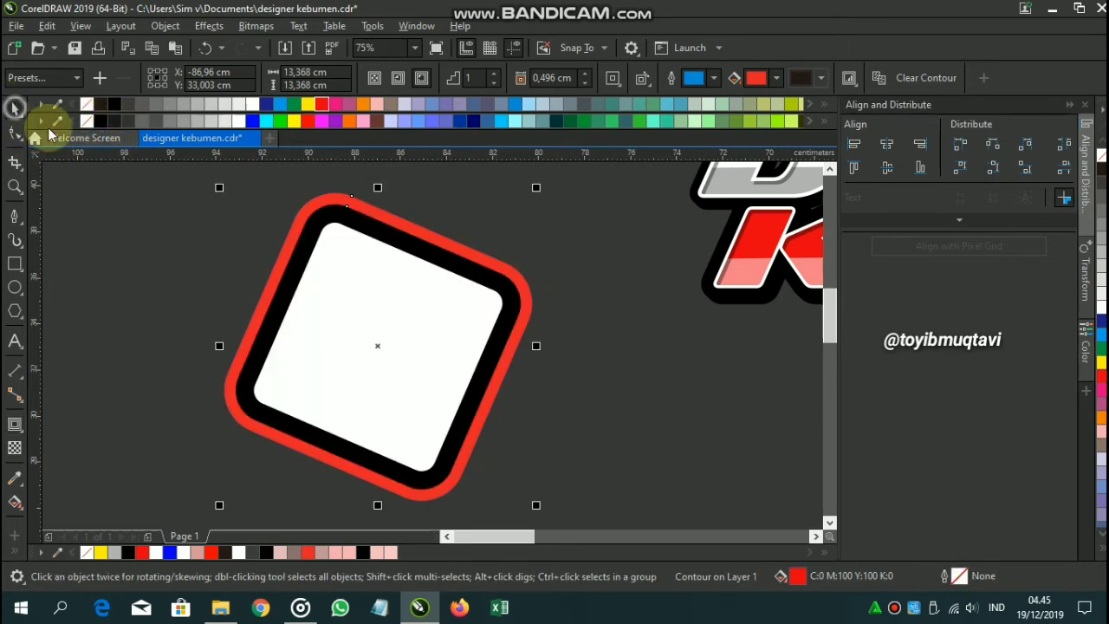
pyautogui.click(354, 304)
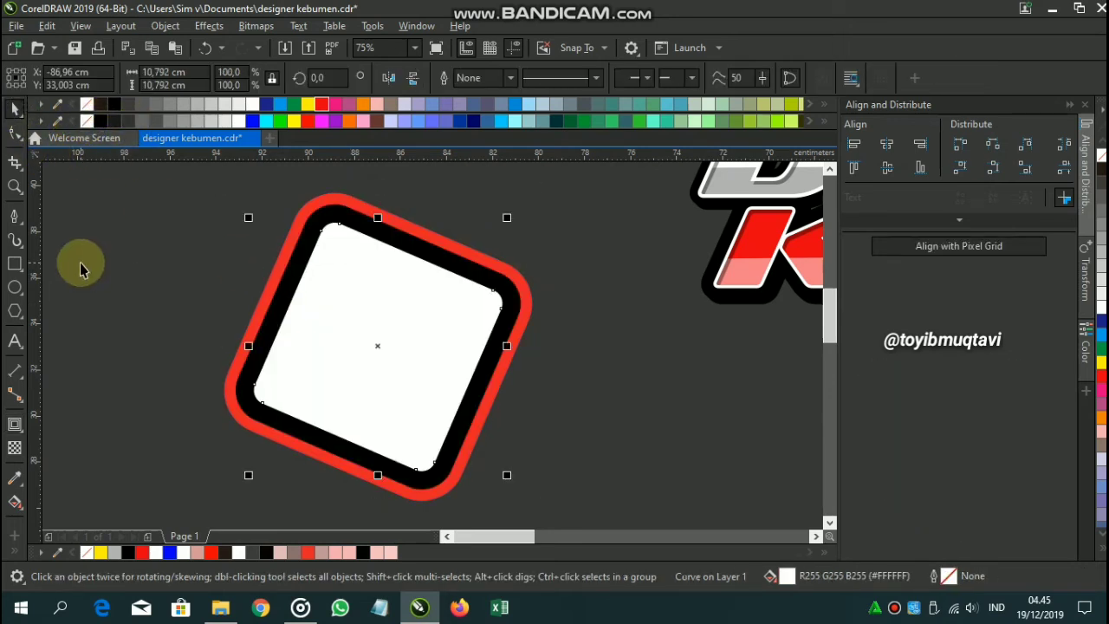
pyautogui.click(15, 424)
pyautogui.scroll(2, 334, 239)
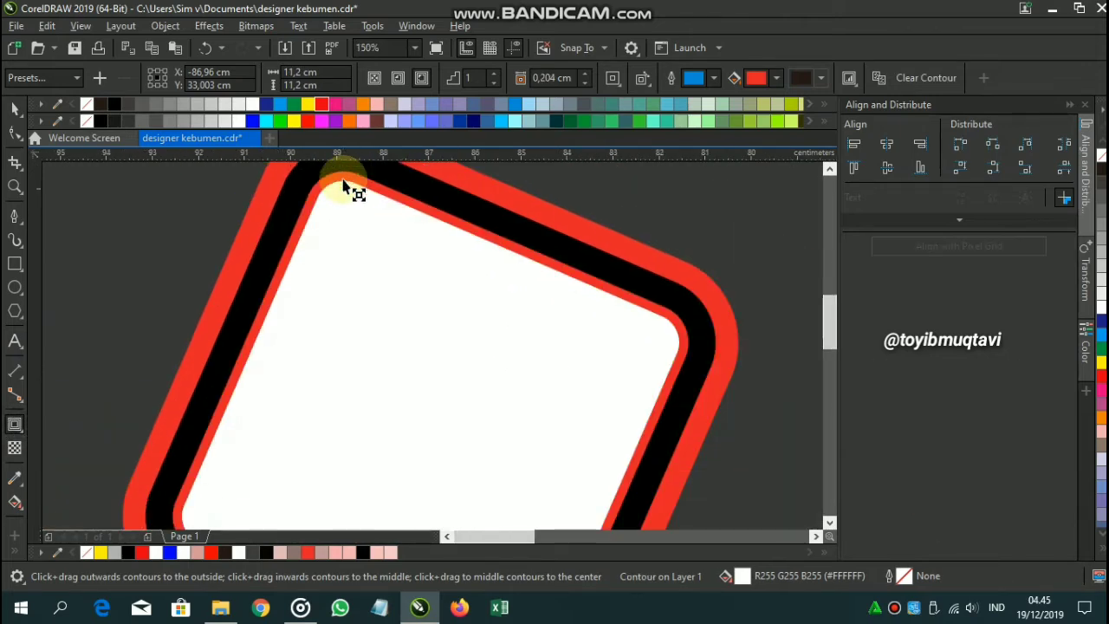
pyautogui.scroll(-2, 343, 181)
pyautogui.click(773, 77)
pyautogui.moveTo(794, 191); pyautogui.dragTo(693, 83)
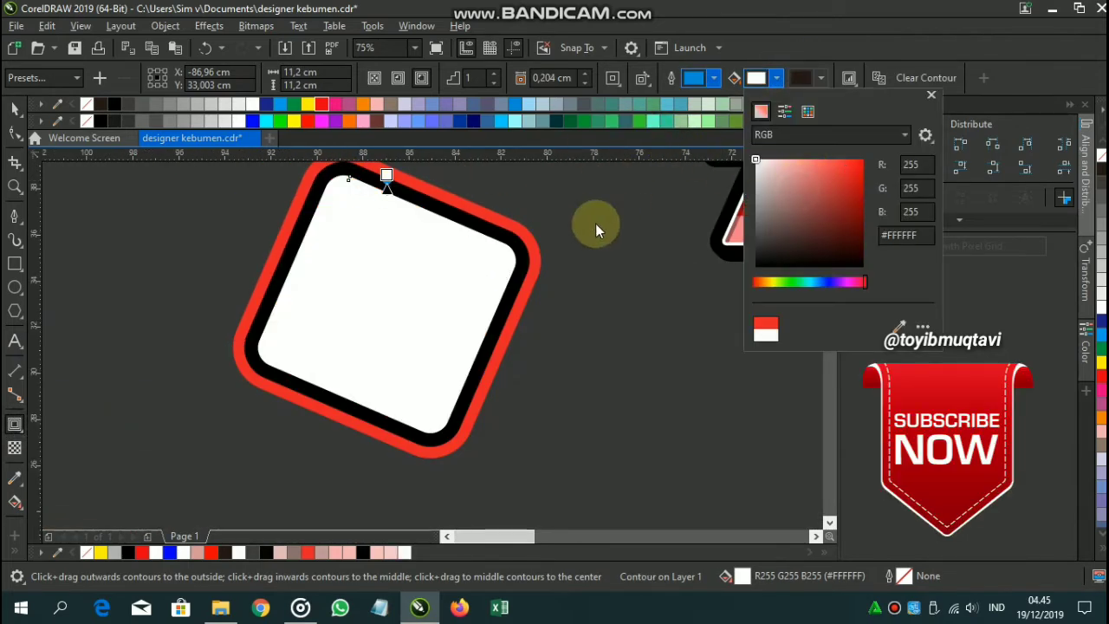
pyautogui.click(595, 222)
pyautogui.click(12, 111)
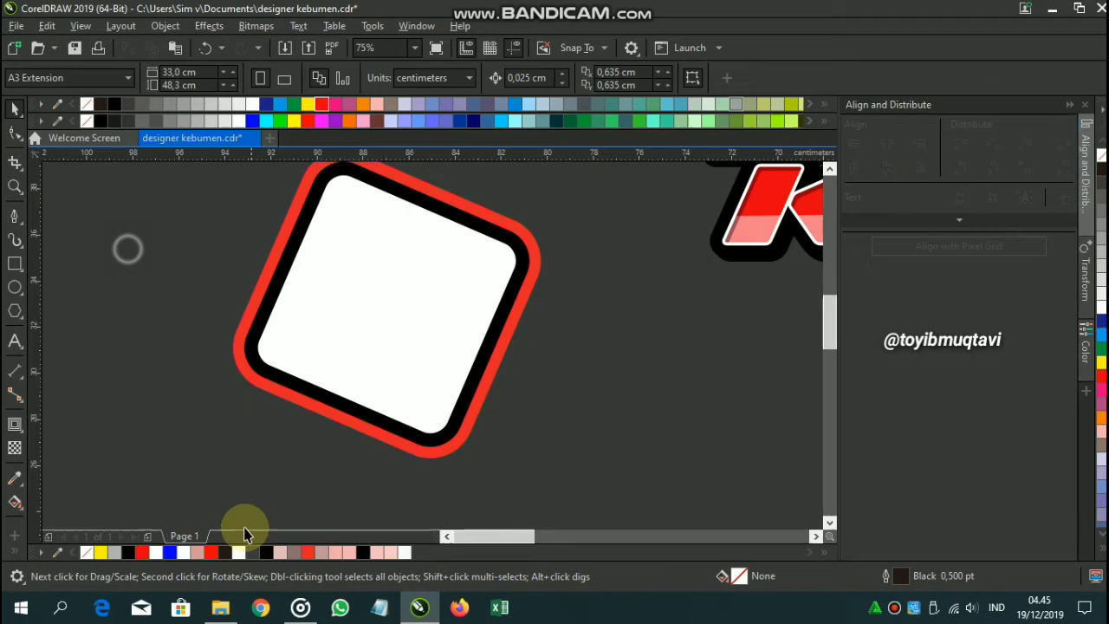
# Switch to File Explorer and bring the halftone dot image from the Animm folder into the CorelDRAW drawing
pyautogui.click(219, 607)
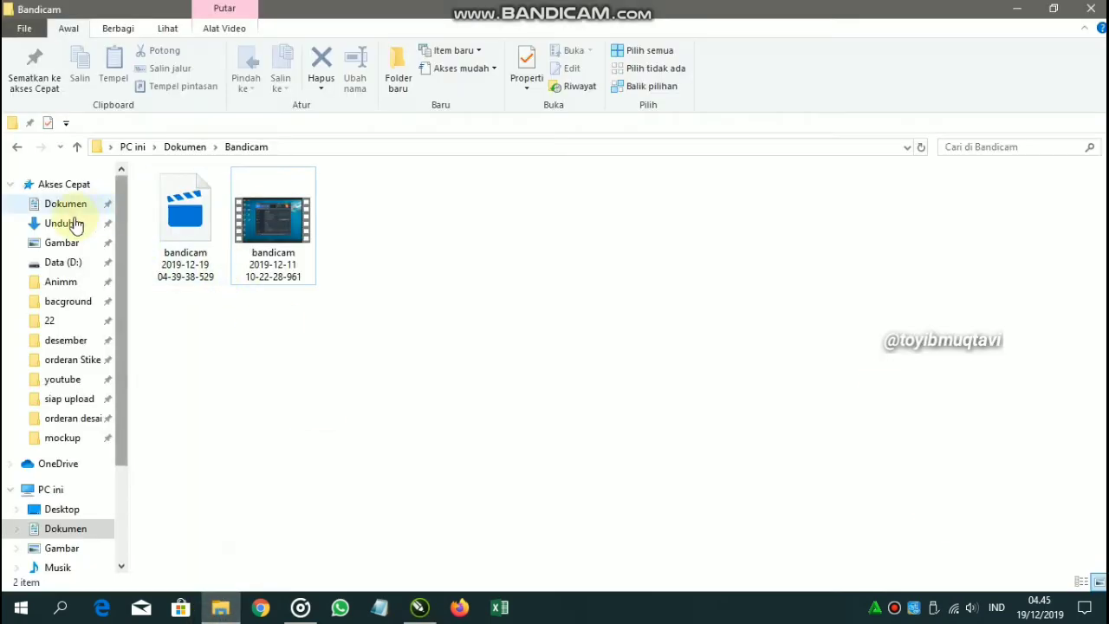
pyautogui.click(61, 283)
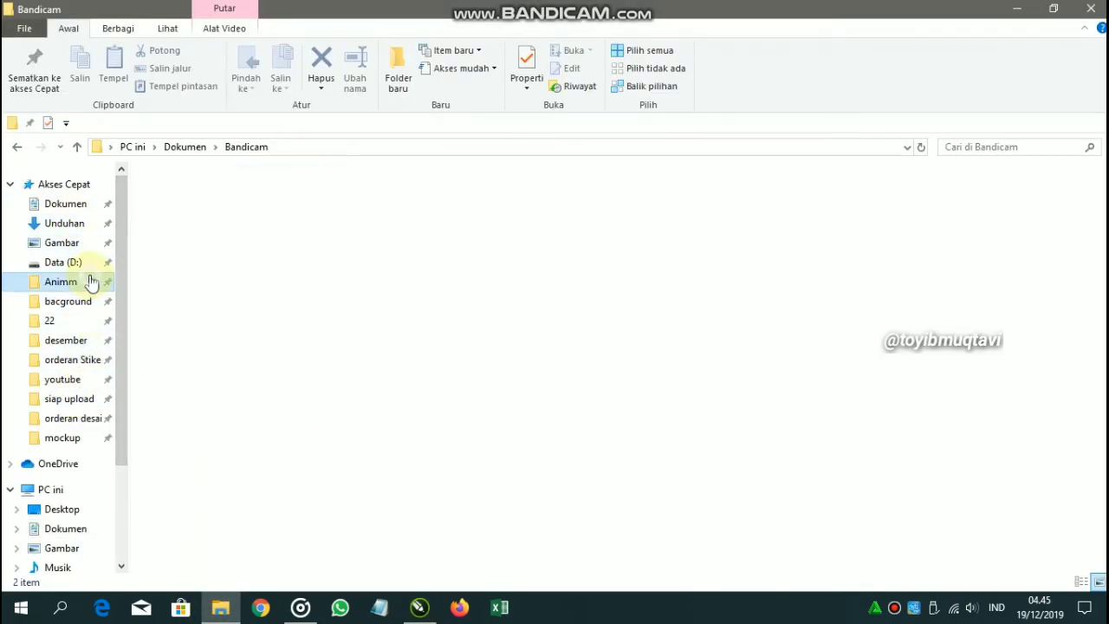
pyautogui.doubleClick(329, 243)
pyautogui.moveTo(198, 222); pyautogui.dragTo(384, 352)
pyautogui.scroll(-1, 164, 305)
pyautogui.scroll(-1, 383, 353)
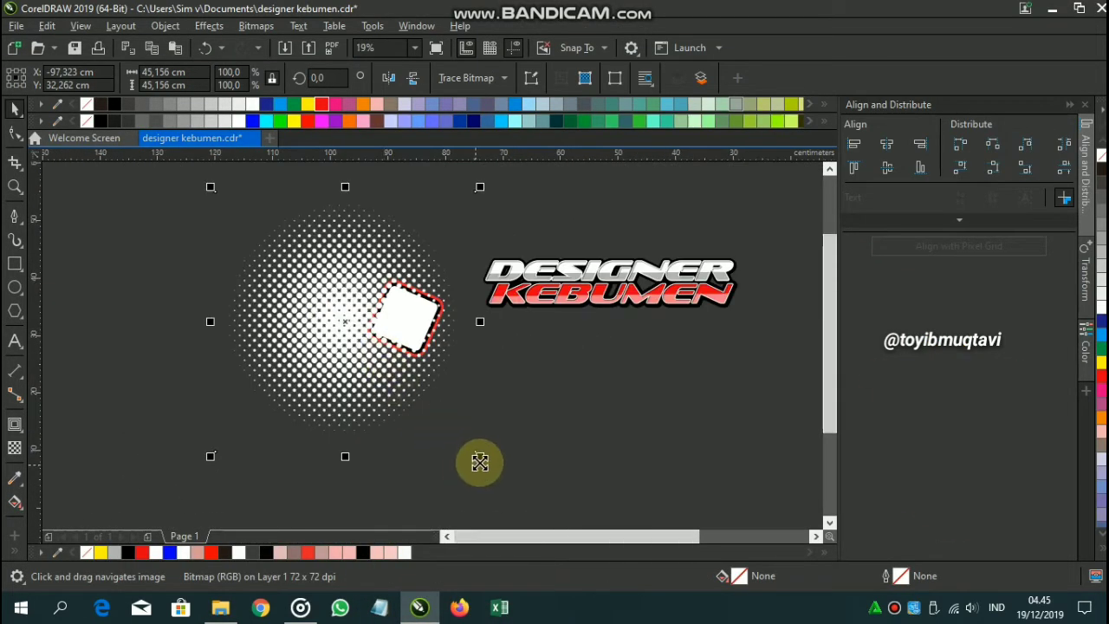
# Scale the halftone bitmap down to about 13.8 cm square and move it clear of the badge on its left side
pyautogui.moveTo(479, 459); pyautogui.dragTo(389, 366)
pyautogui.scroll(1, 335, 302)
pyautogui.rightClick(336, 302)
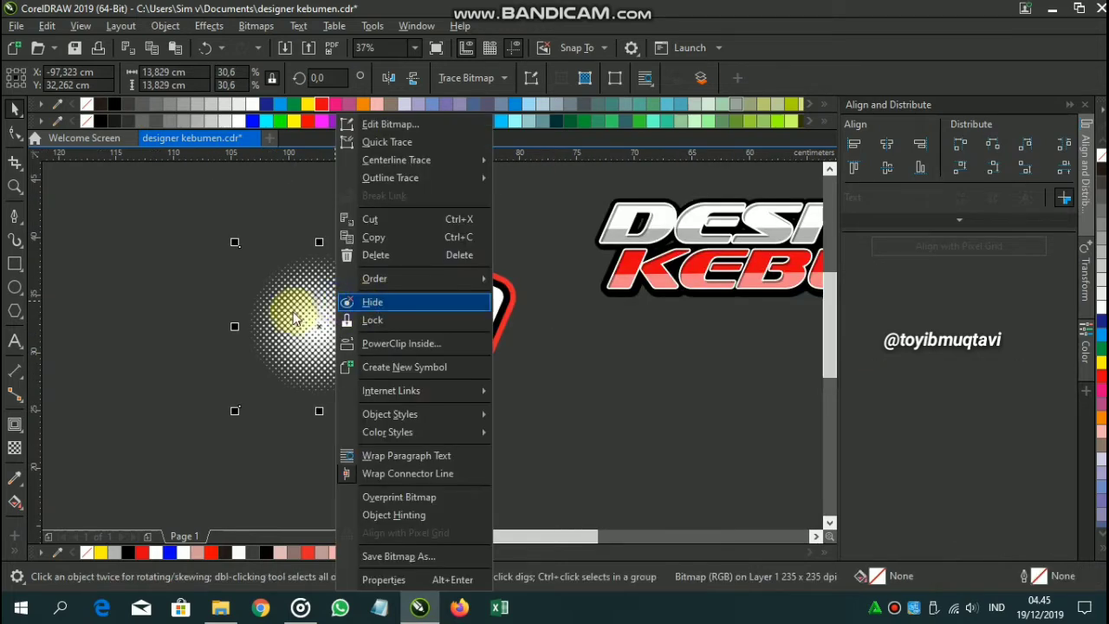
pyautogui.moveTo(294, 319); pyautogui.dragTo(232, 309)
# Outline-trace the halftone bitmap as Line Art, deleting the original image
pyautogui.rightClick(234, 309)
pyautogui.moveTo(342, 177)
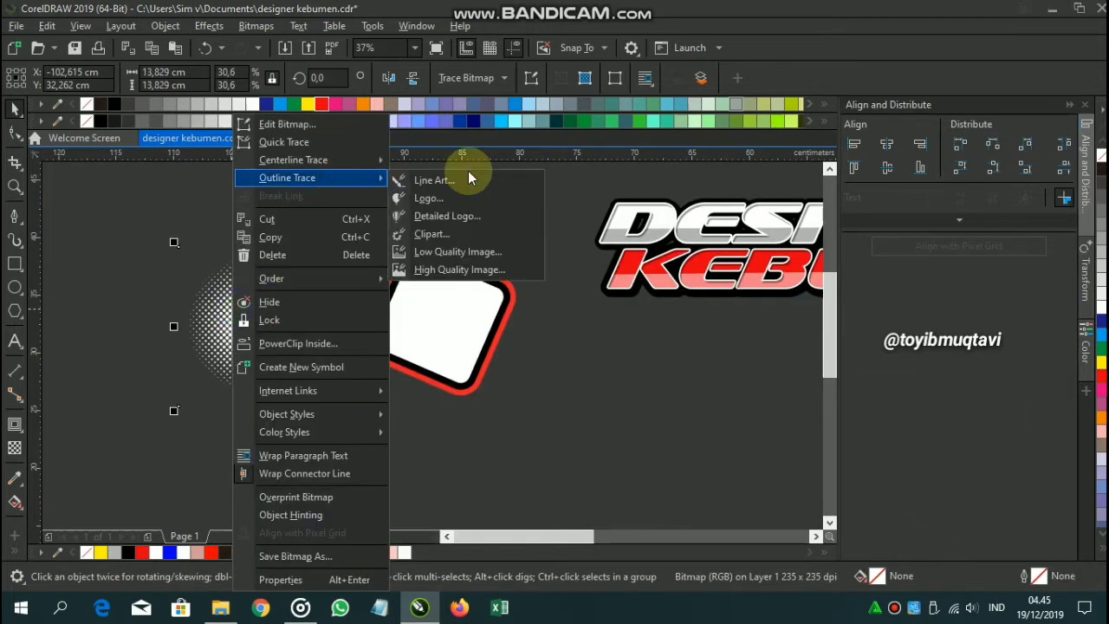
pyautogui.click(449, 181)
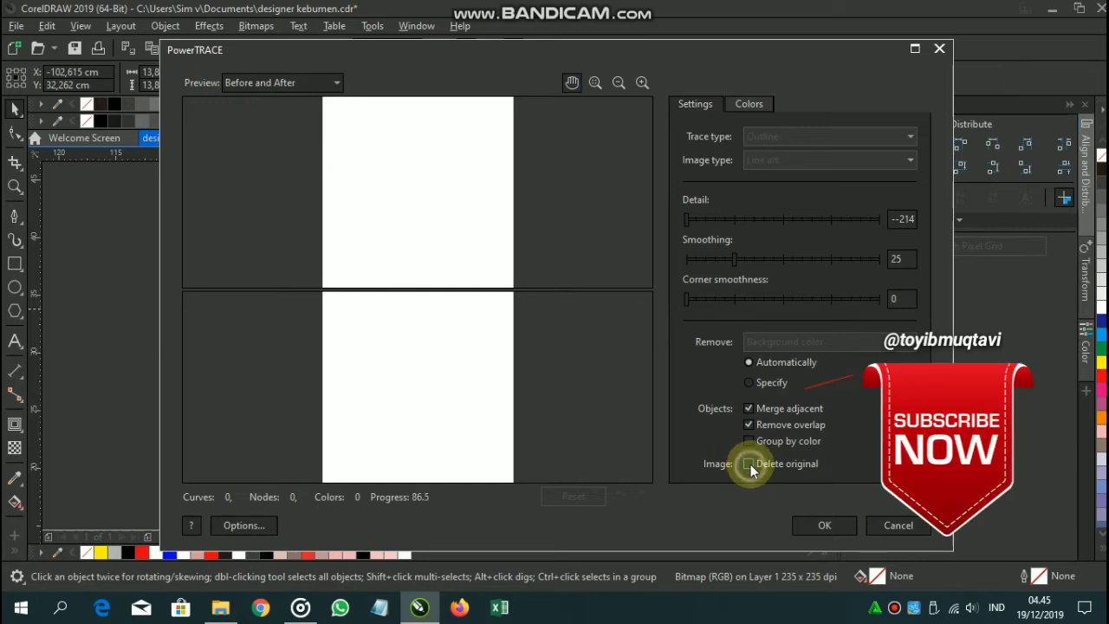
pyautogui.click(810, 523)
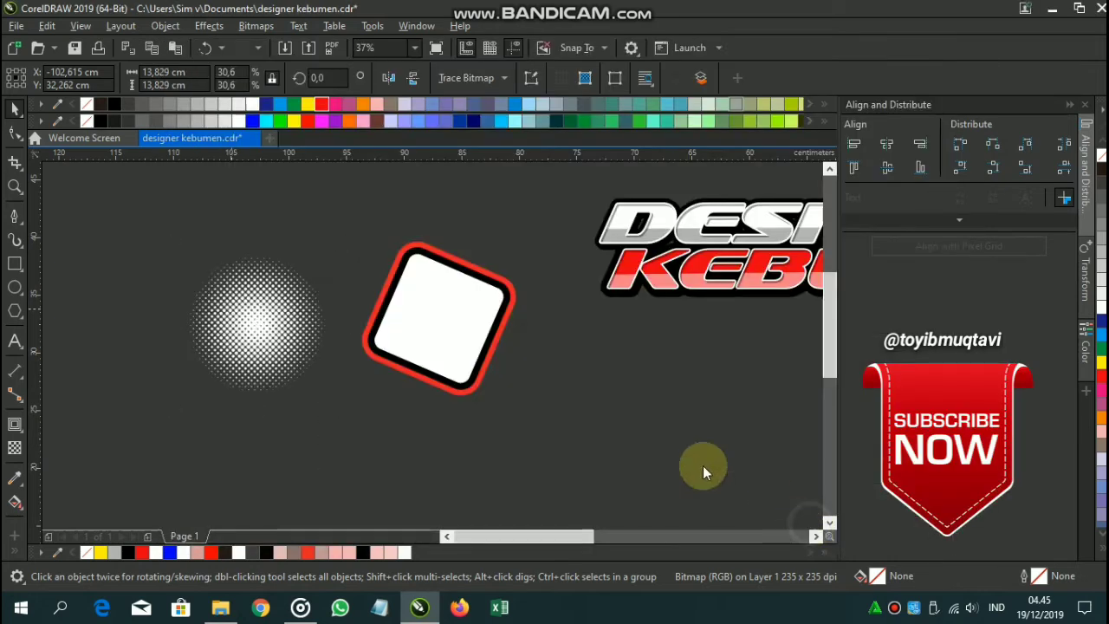
# Fill the traced halftone dots red and PowerClip them inside the badge's white square
pyautogui.click(322, 104)
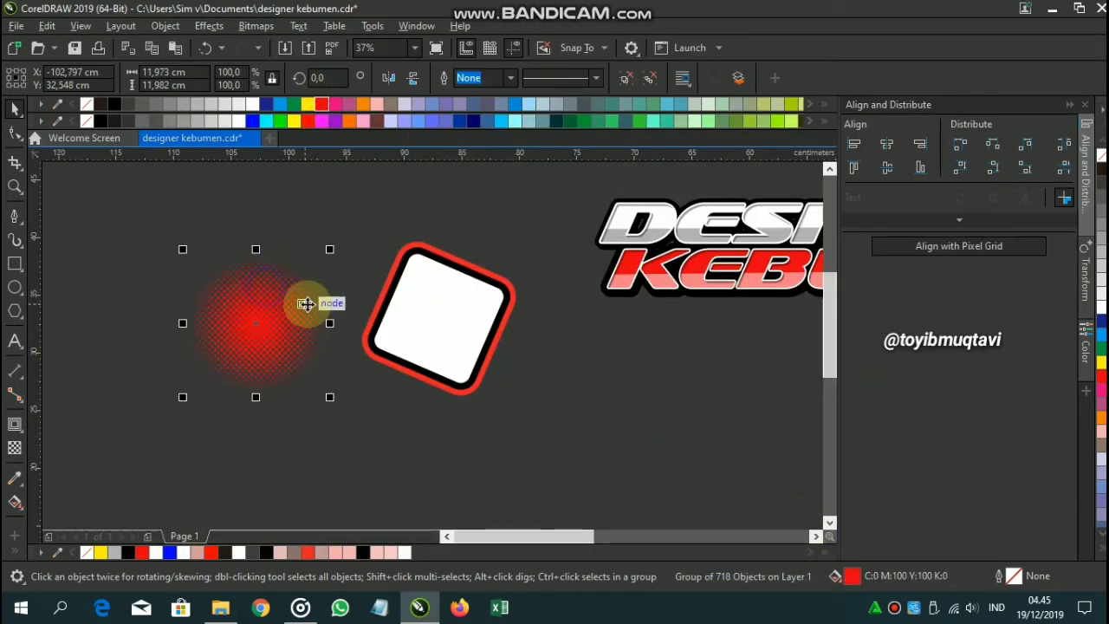
pyautogui.rightClick(263, 317)
pyautogui.click(311, 308)
pyautogui.click(427, 322)
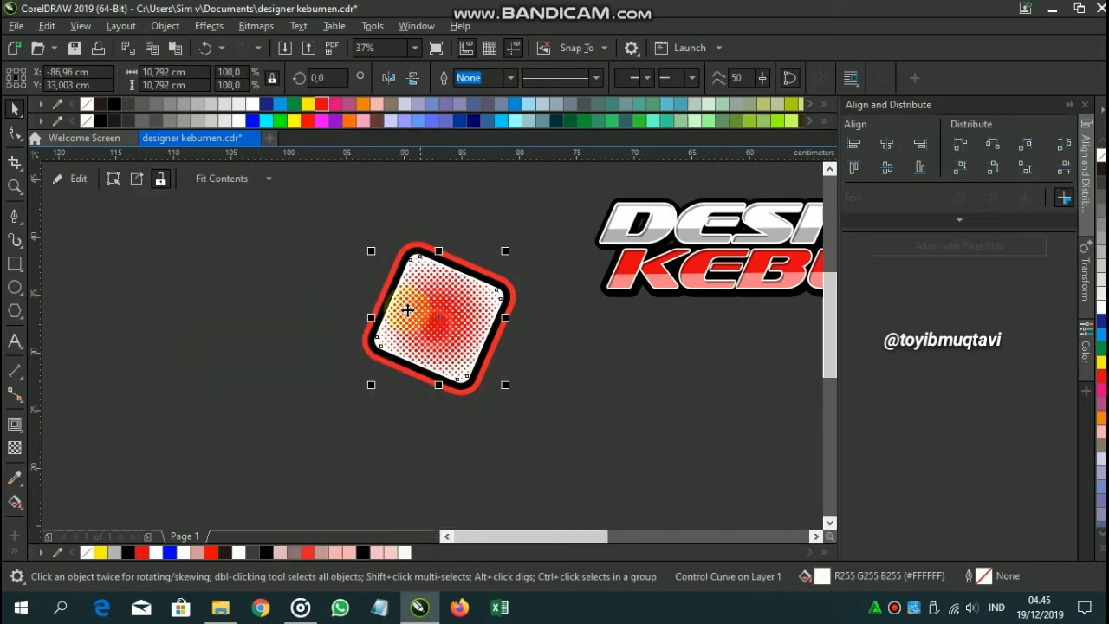
pyautogui.click(269, 298)
# Move the whole badge behind the left end of the DESIGNER KEBUMEN lettering, sending it to the back of the layer
pyautogui.moveTo(317, 223); pyautogui.dragTo(650, 494)
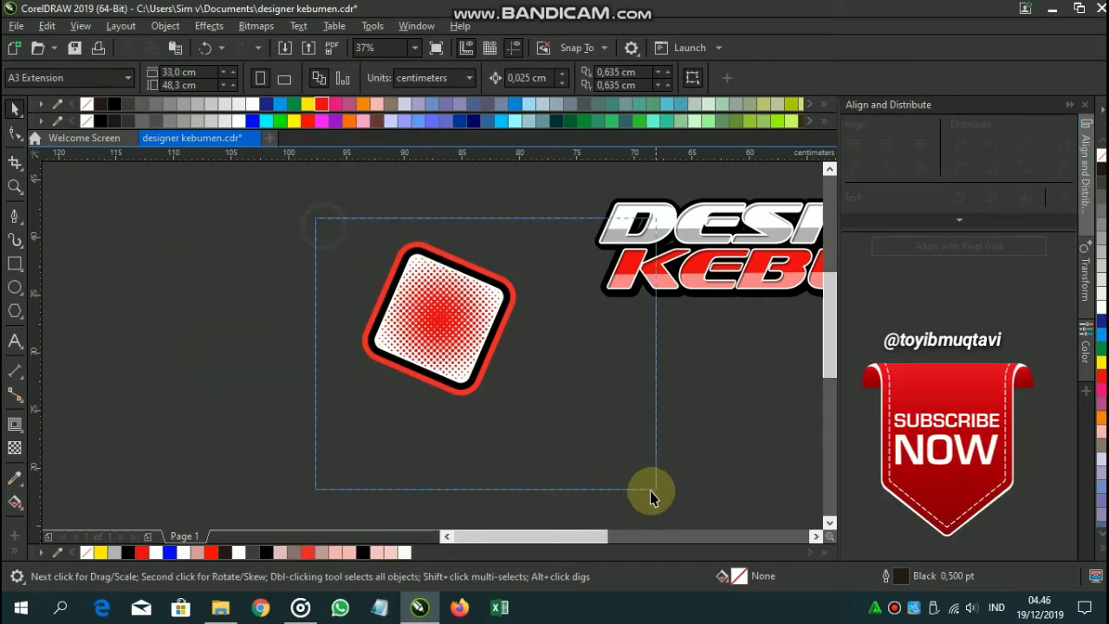
pyautogui.moveTo(481, 364); pyautogui.dragTo(557, 370)
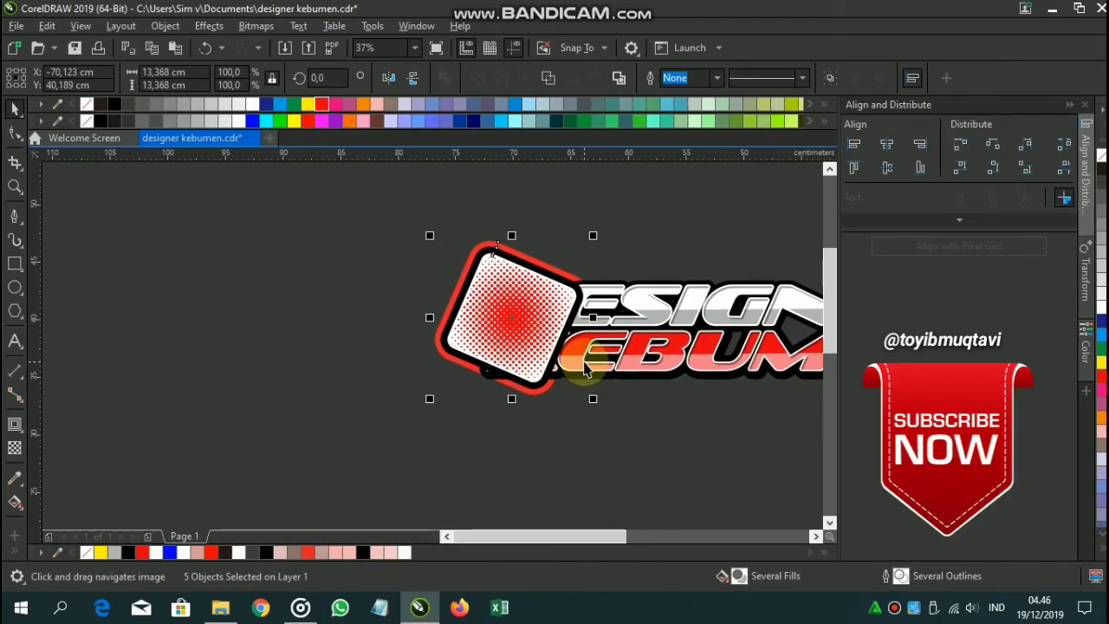
pyautogui.hotkey('shift', 'pagedown')
pyautogui.scroll(2, 571, 355)
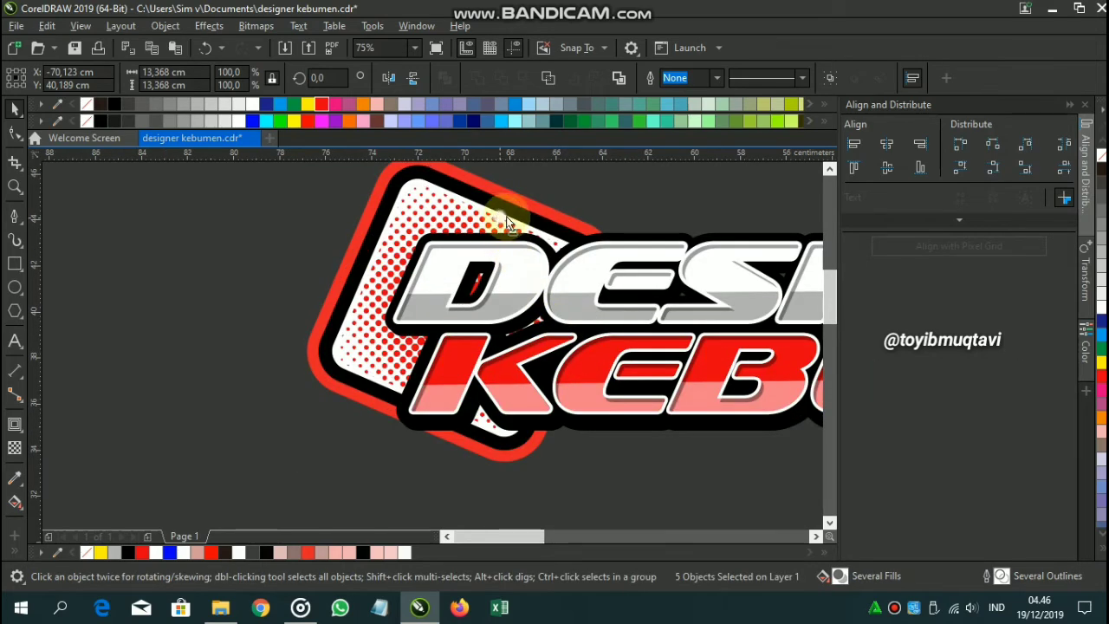
pyautogui.scroll(-2, 511, 227)
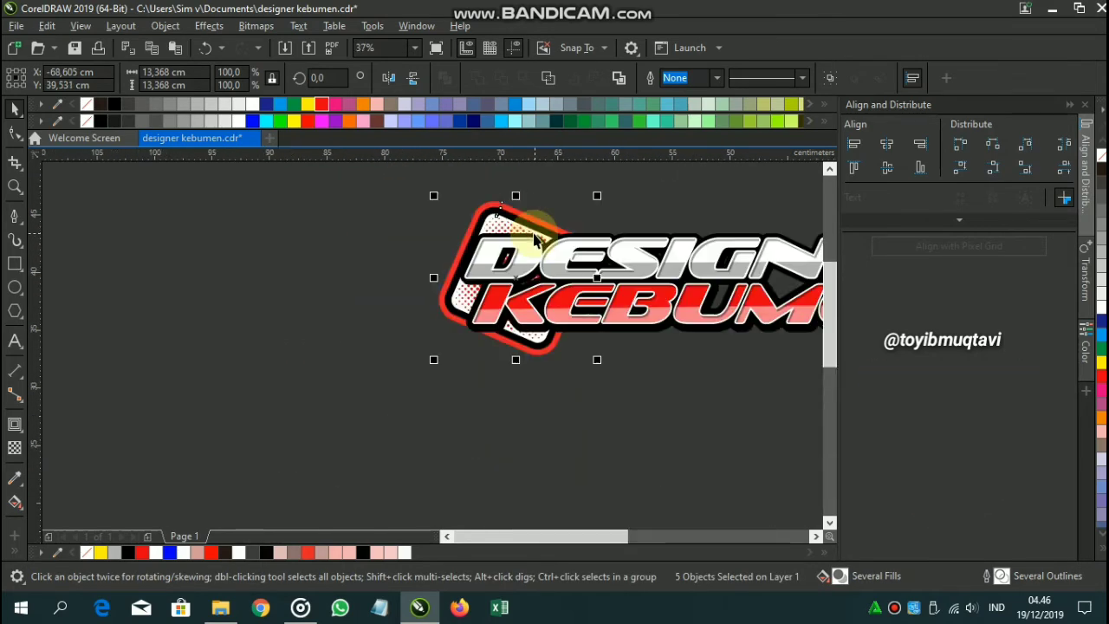
# Rotate the badge clockwise to an angle of about 342.6° so it stands as a diamond behind the lettering
pyautogui.click(530, 224)
pyautogui.moveTo(611, 195); pyautogui.dragTo(624, 219)
pyautogui.scroll(-2, 501, 318)
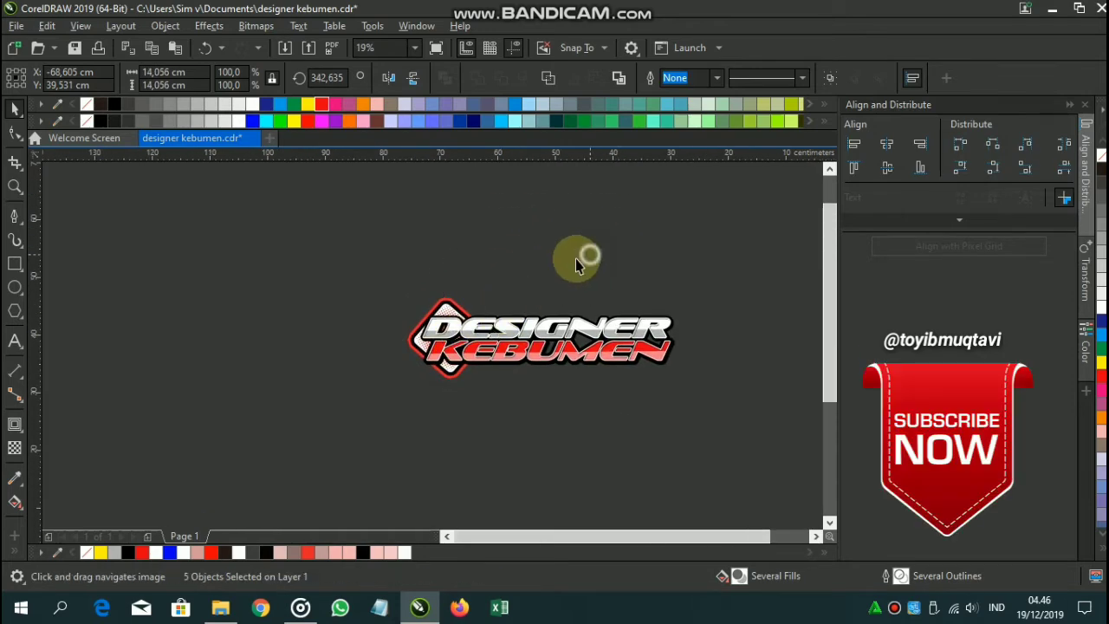
pyautogui.click(575, 258)
pyautogui.scroll(5, 426, 367)
pyautogui.scroll(-3, 510, 330)
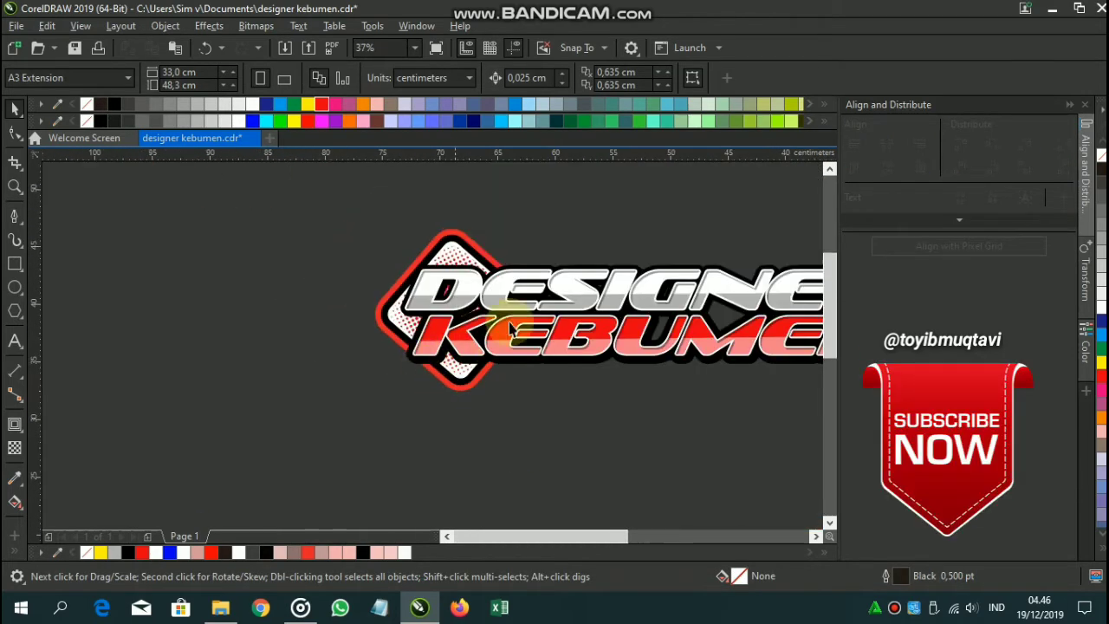
# Create a boundary around the DESIGNER KEBUMEN lettering and give it an outside contour of about 0.503 cm
pyautogui.moveTo(509, 327); pyautogui.dragTo(343, 386)
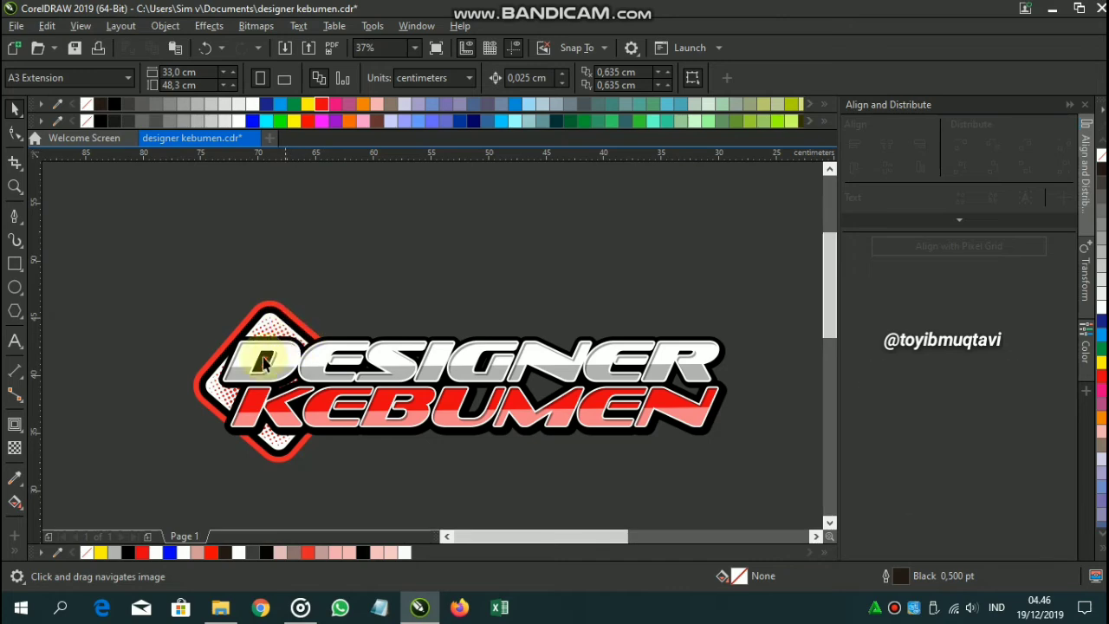
pyautogui.moveTo(364, 400); pyautogui.dragTo(781, 444)
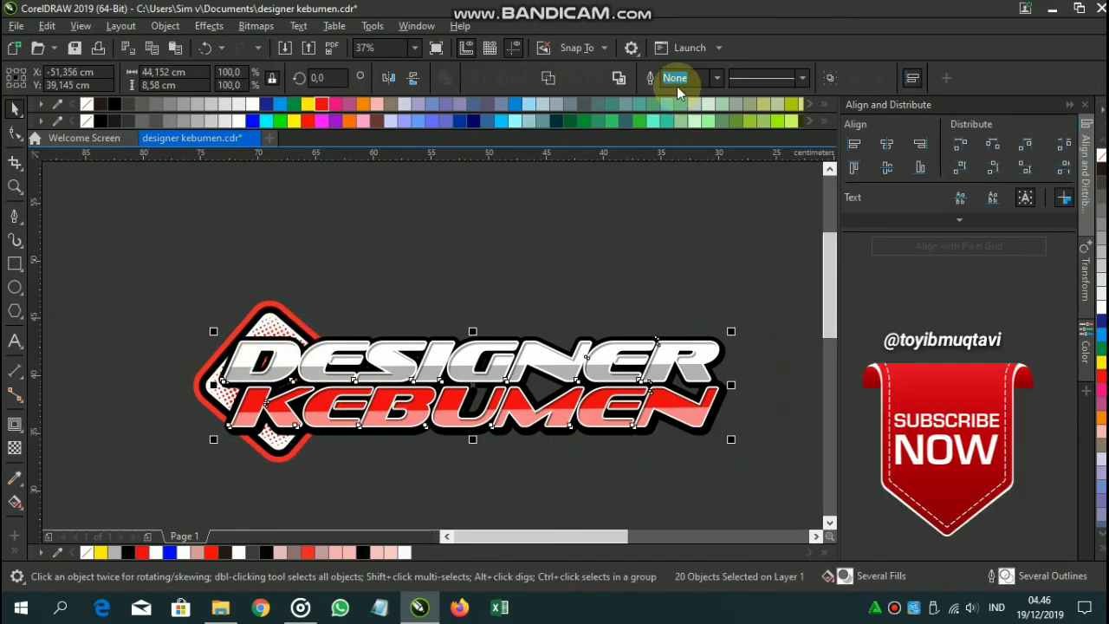
pyautogui.click(14, 424)
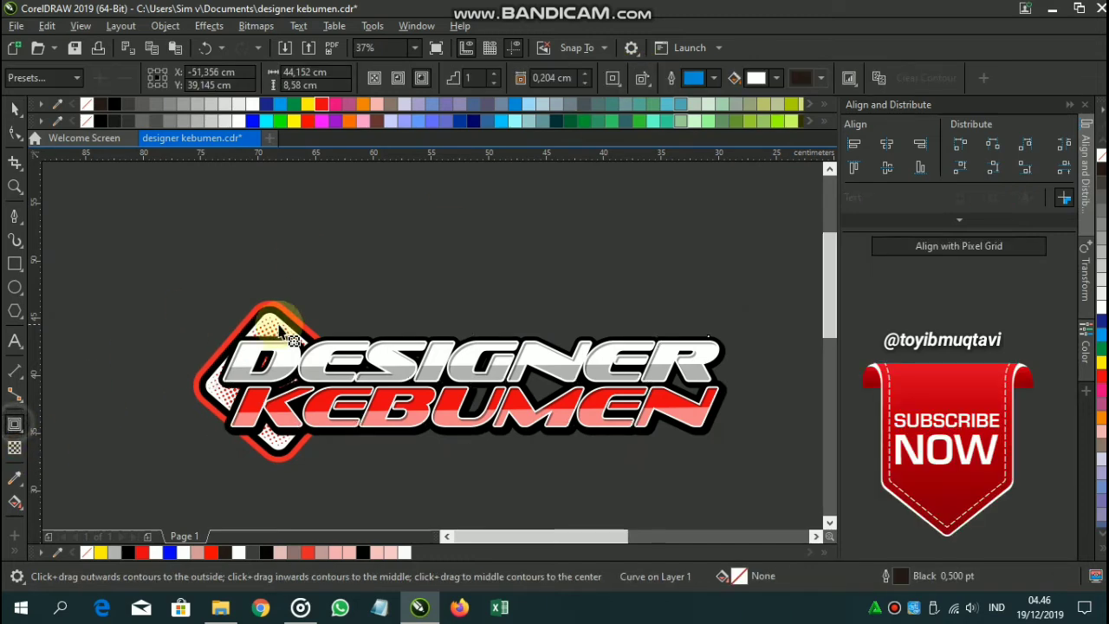
pyautogui.scroll(1, 284, 327)
pyautogui.moveTo(357, 346); pyautogui.dragTo(387, 335)
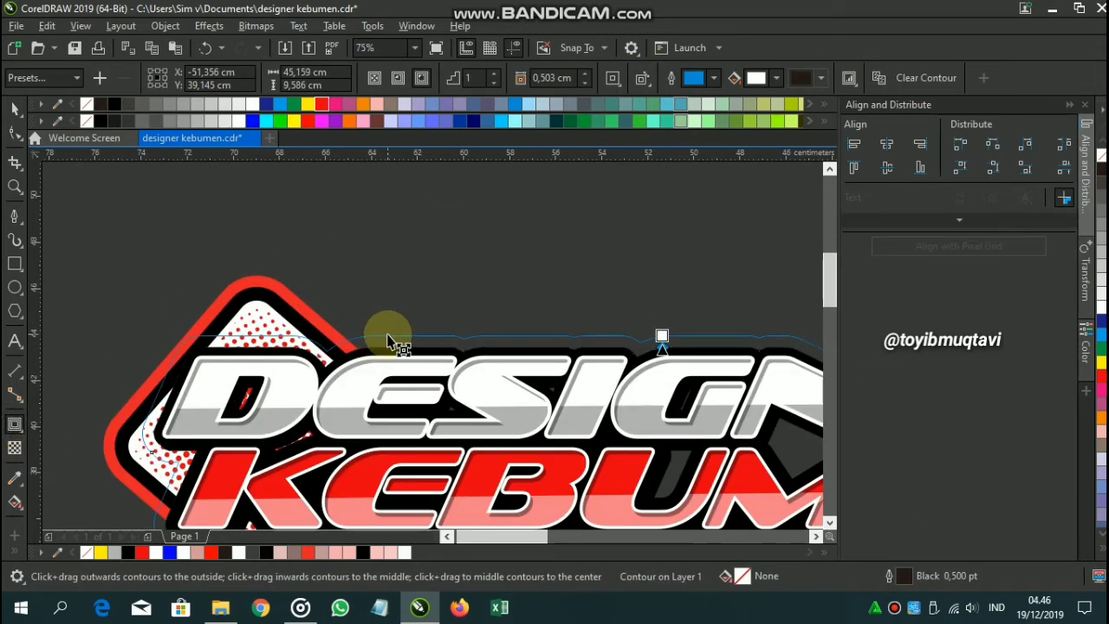
# Fill the lettering's boundary shape and its contour with red (C0 M100 Y100 K0) and remove the outline
pyautogui.click(326, 102)
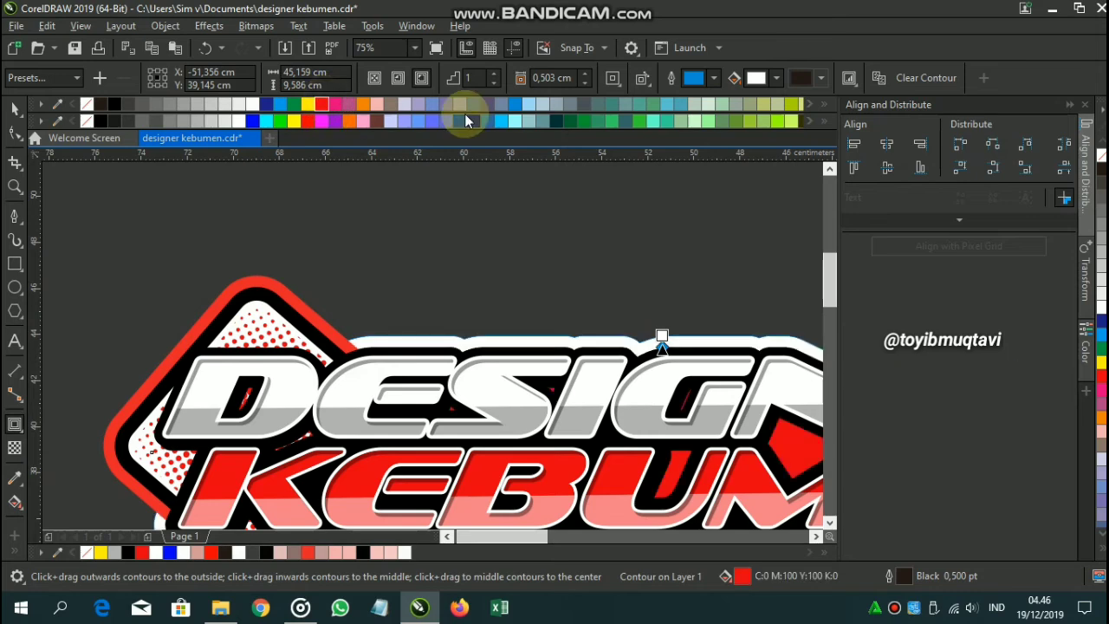
pyautogui.click(750, 81)
pyautogui.click(901, 319)
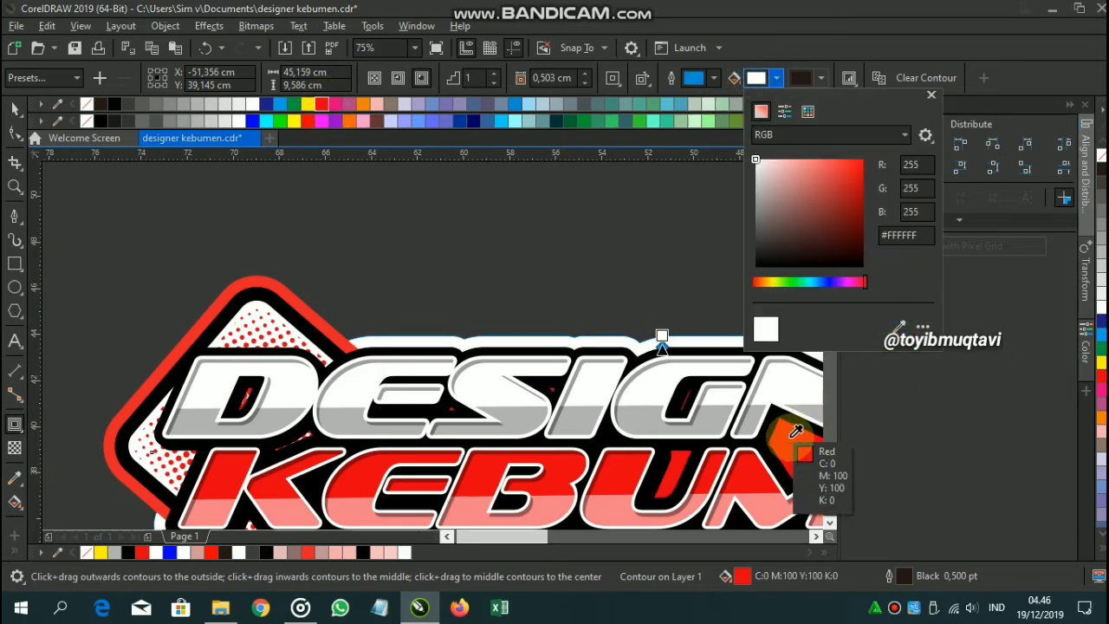
pyautogui.click(790, 438)
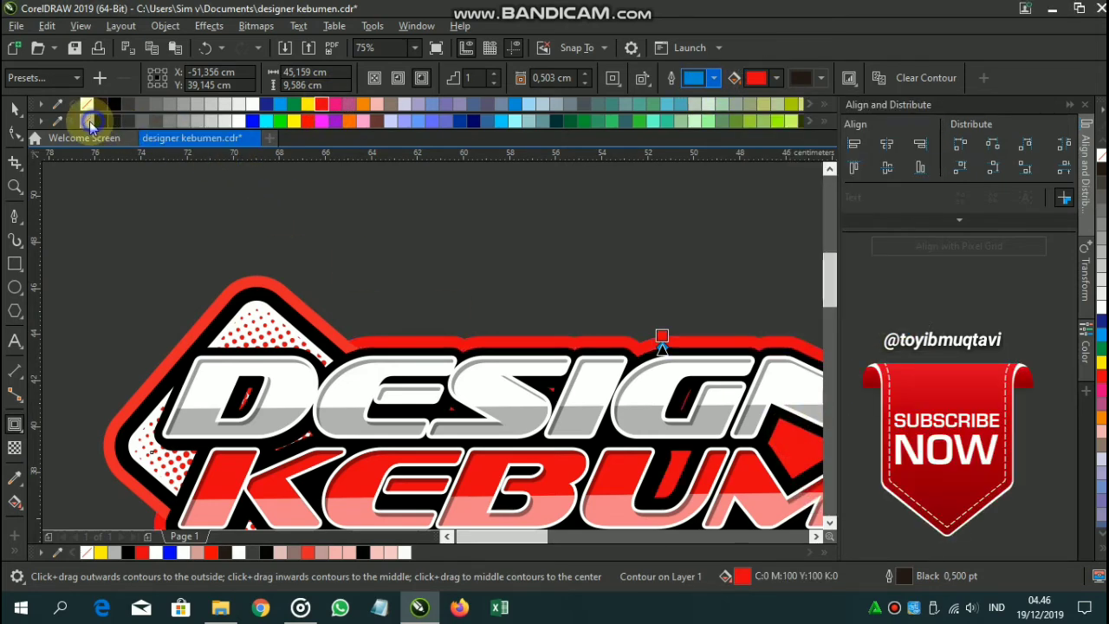
# Reduce the red contour around the lettering to an offset of about 0.402 cm
pyautogui.scroll(2, 609, 322)
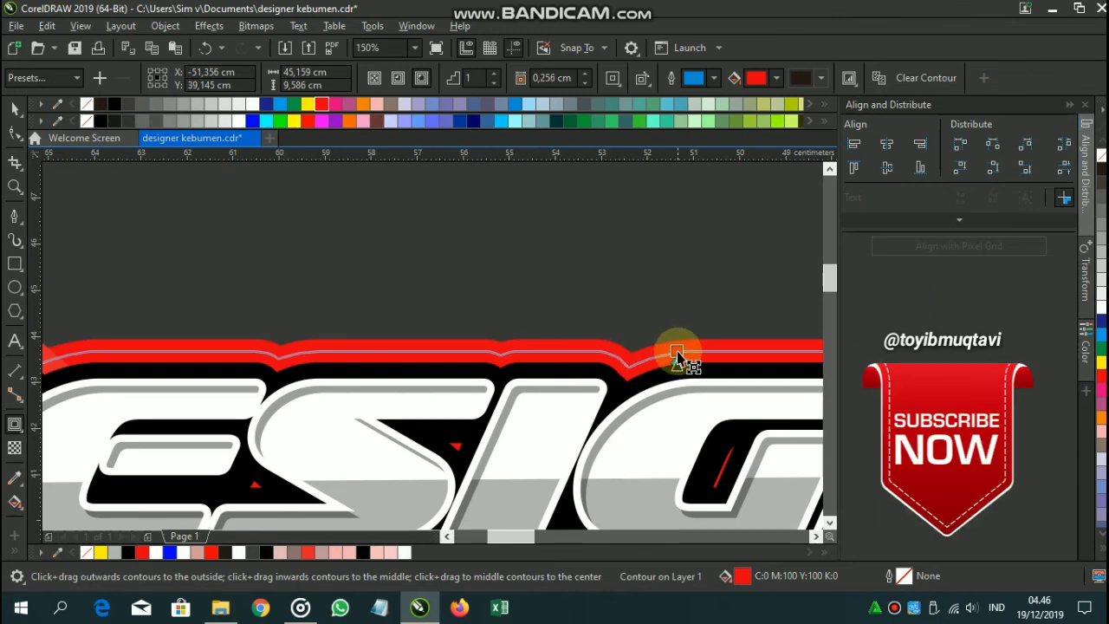
pyautogui.moveTo(677, 345); pyautogui.dragTo(687, 350)
pyautogui.scroll(2, 688, 350)
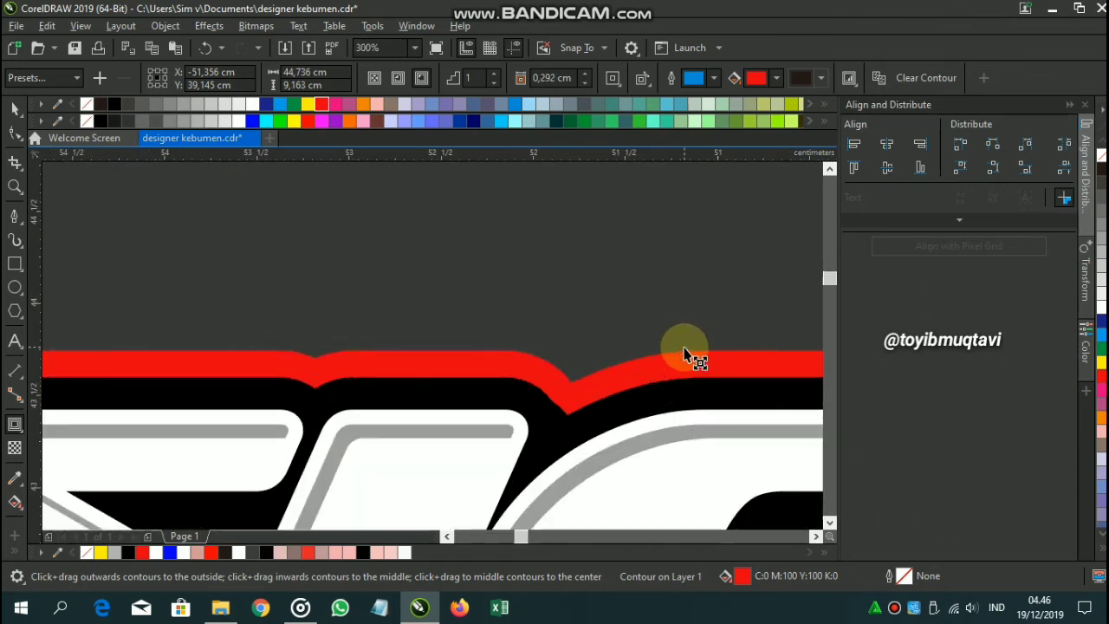
pyautogui.scroll(-4, 652, 346)
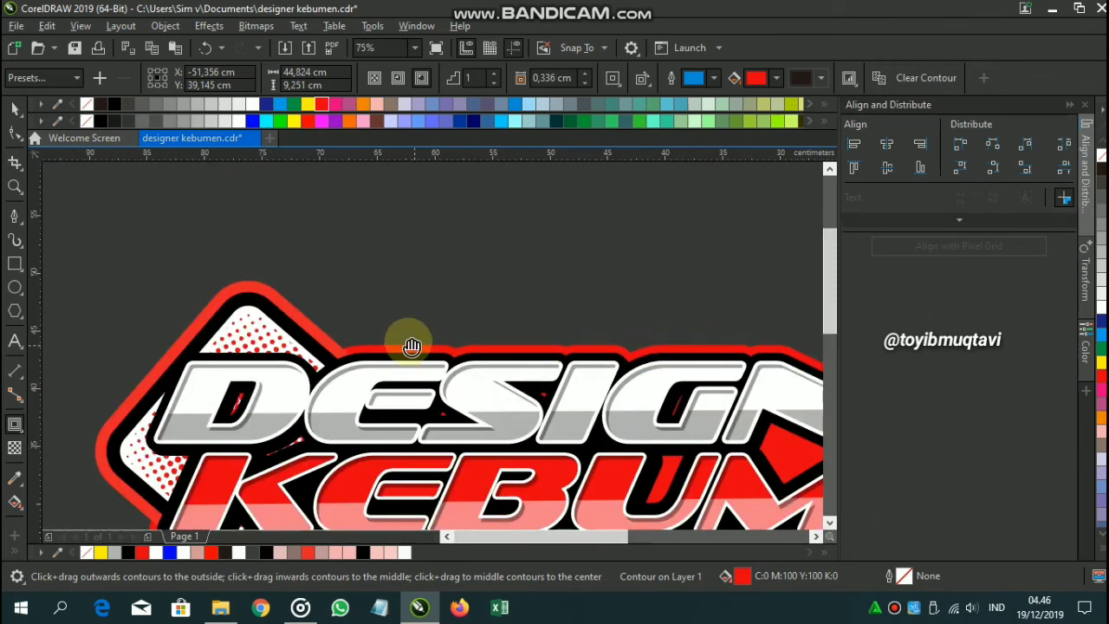
pyautogui.scroll(-1, 411, 347)
pyautogui.scroll(5, 507, 321)
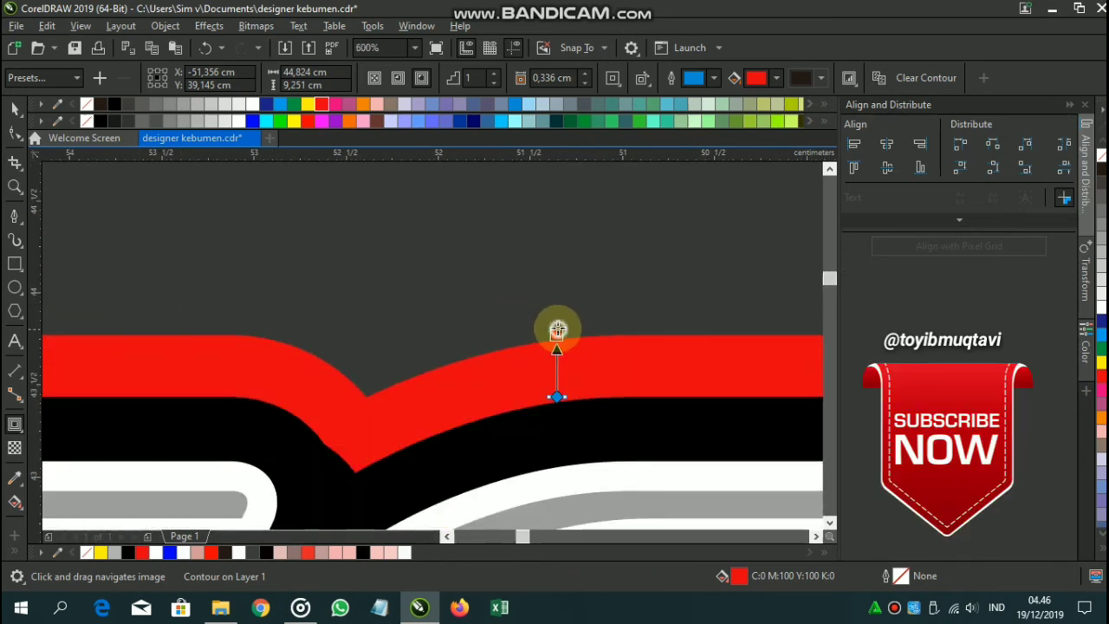
pyautogui.scroll(-4, 556, 328)
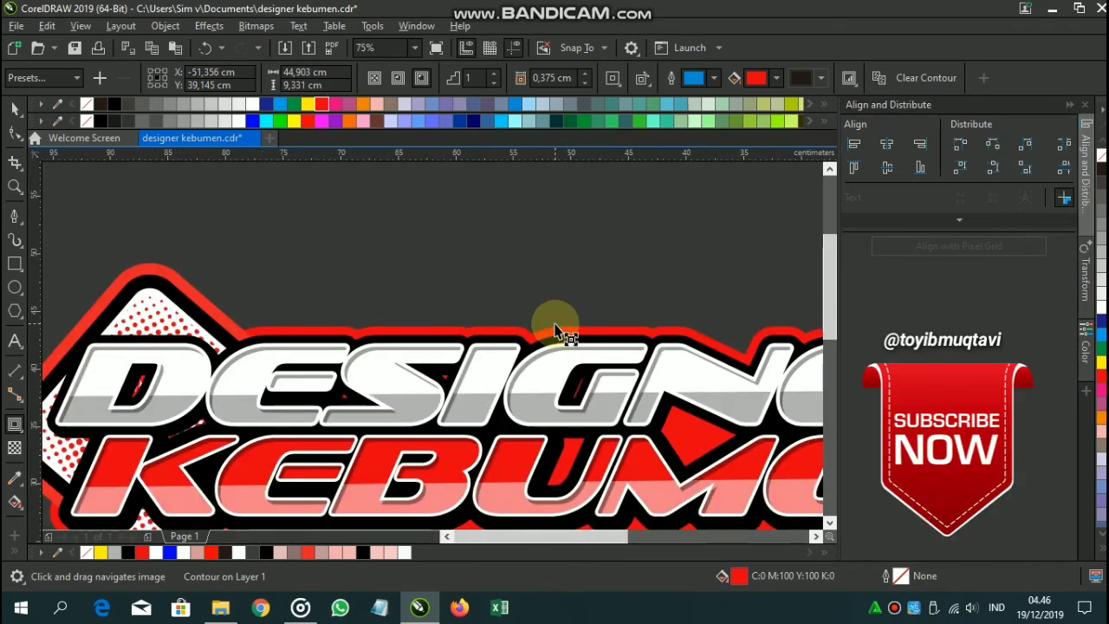
pyautogui.scroll(5, 556, 328)
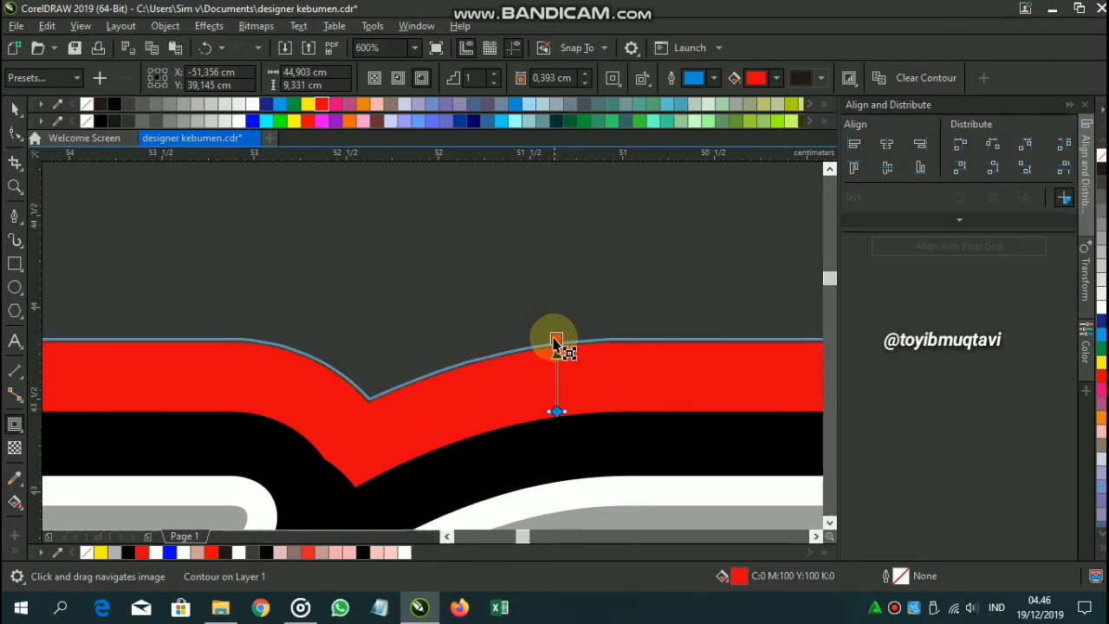
pyautogui.scroll(-5, 555, 341)
pyautogui.moveTo(557, 371); pyautogui.dragTo(543, 331)
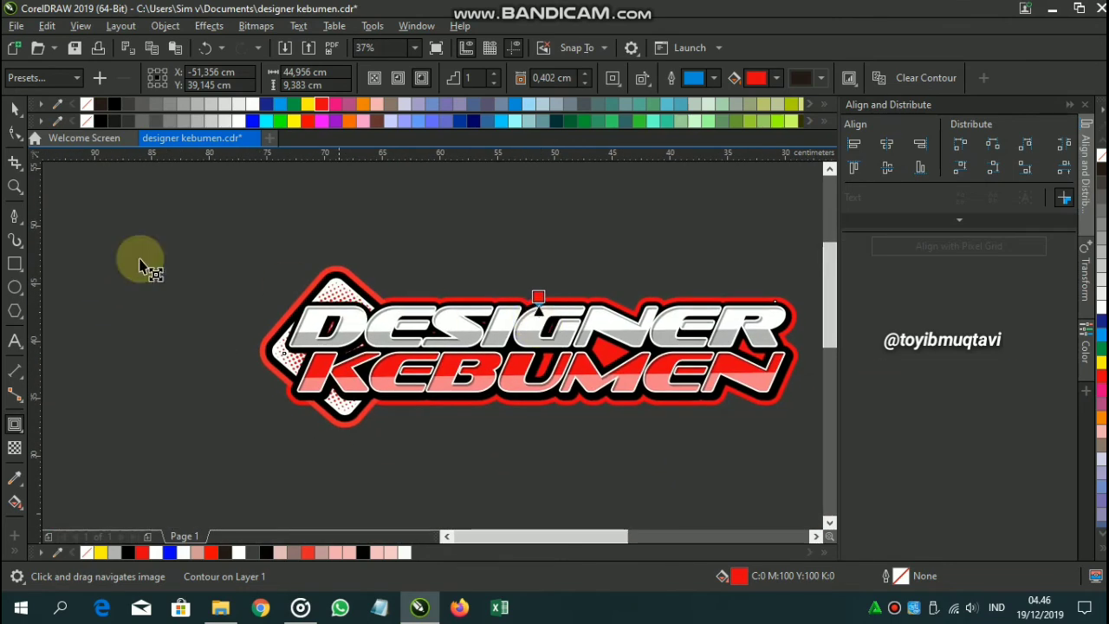
pyautogui.click(13, 112)
pyautogui.click(107, 215)
# Select all the lettering and badge objects and rotate the complete logo slightly counterclockwise
pyautogui.moveTo(430, 244); pyautogui.dragTo(351, 221)
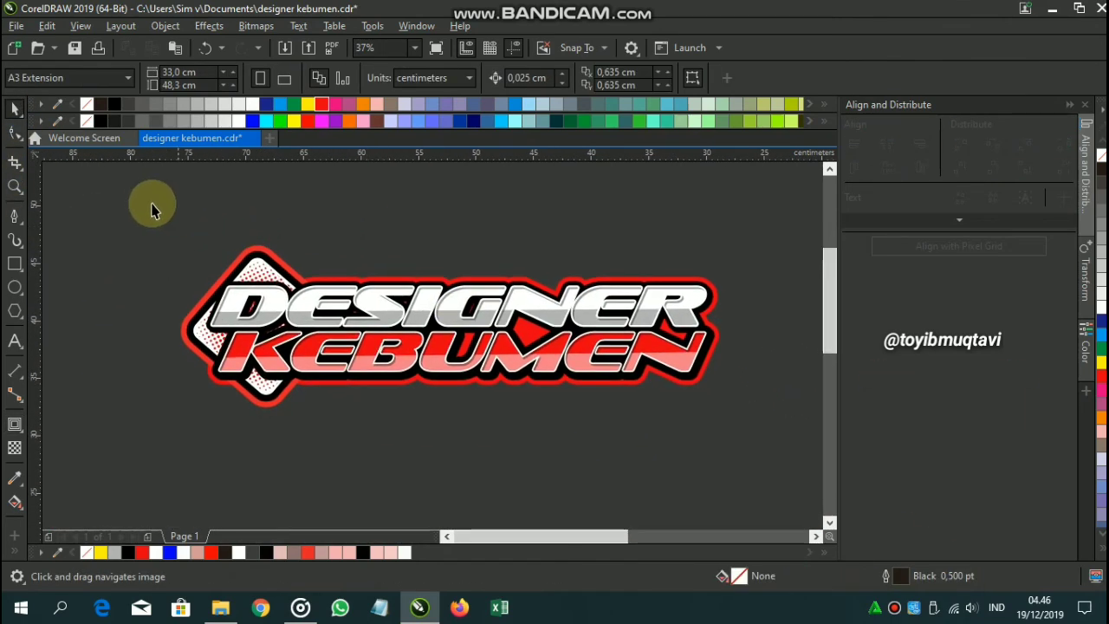
pyautogui.moveTo(117, 202); pyautogui.dragTo(797, 465)
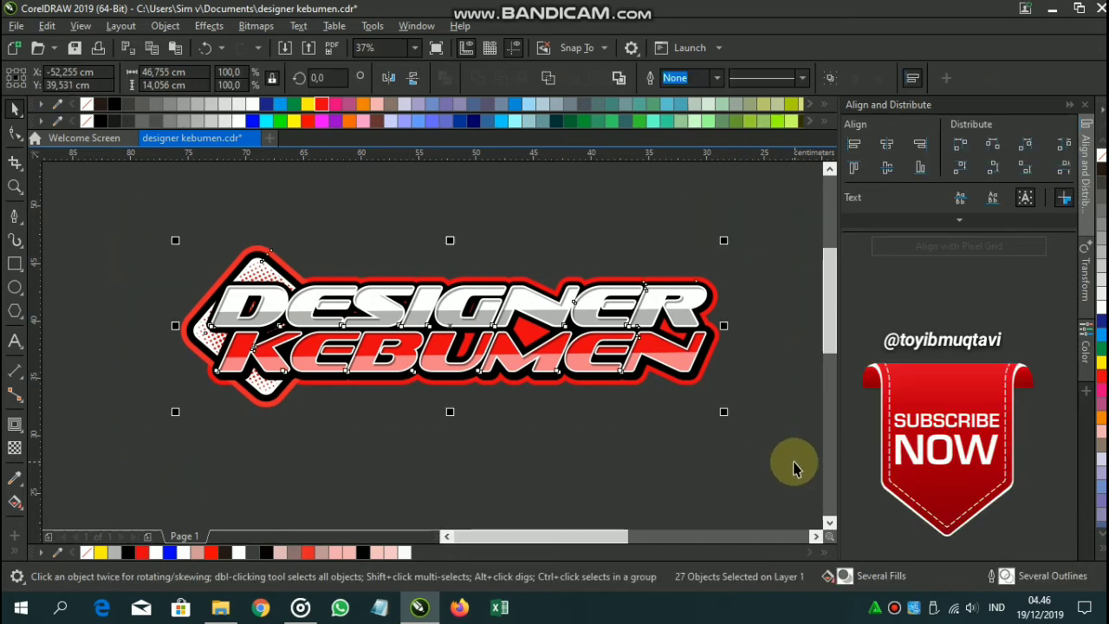
pyautogui.click(656, 355)
pyautogui.moveTo(725, 410); pyautogui.dragTo(739, 402)
pyautogui.click(648, 488)
pyautogui.scroll(-1, 536, 361)
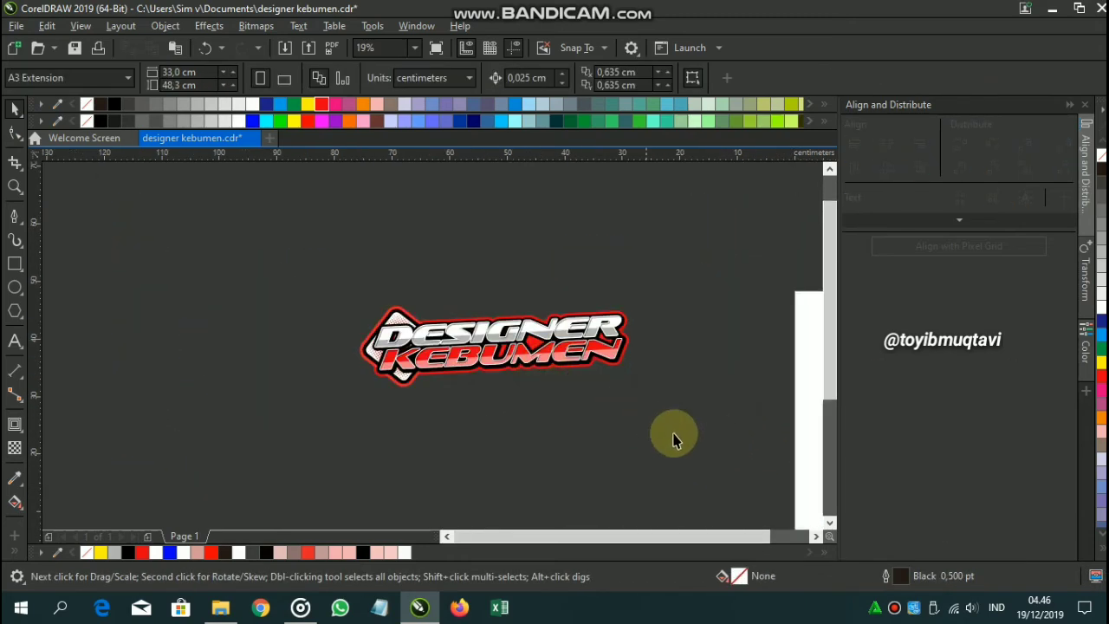
# Select the complete tilted logo and move it a little to the right, closer to the page
pyautogui.moveTo(712, 438); pyautogui.dragTo(253, 264)
pyautogui.moveTo(438, 358); pyautogui.dragTo(486, 348)
pyautogui.click(536, 417)
pyautogui.scroll(3, 457, 333)
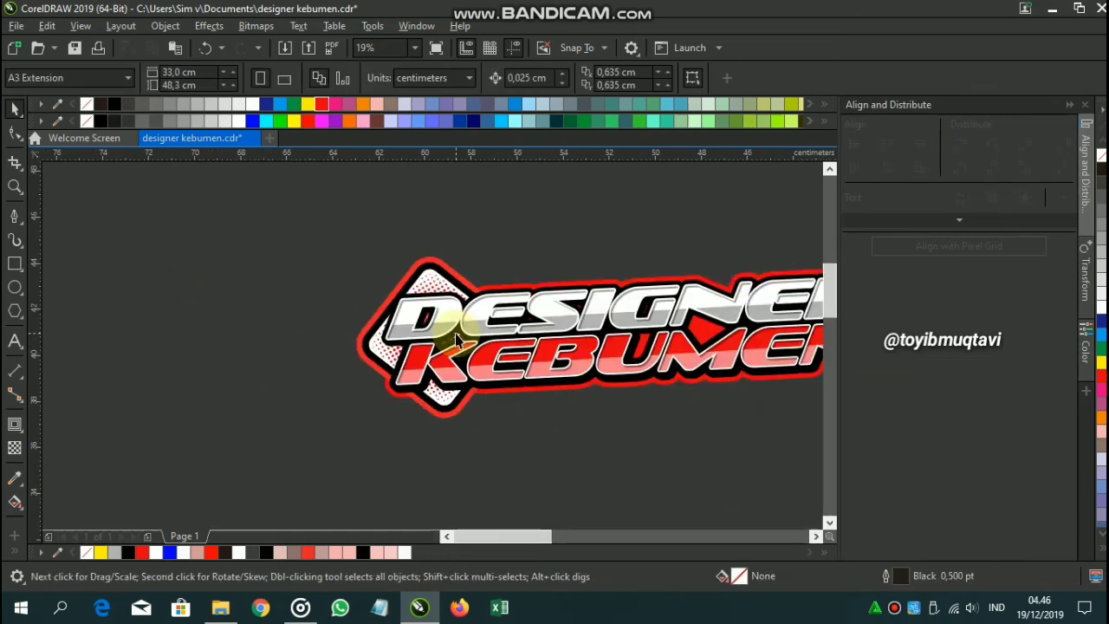
pyautogui.scroll(-4, 488, 327)
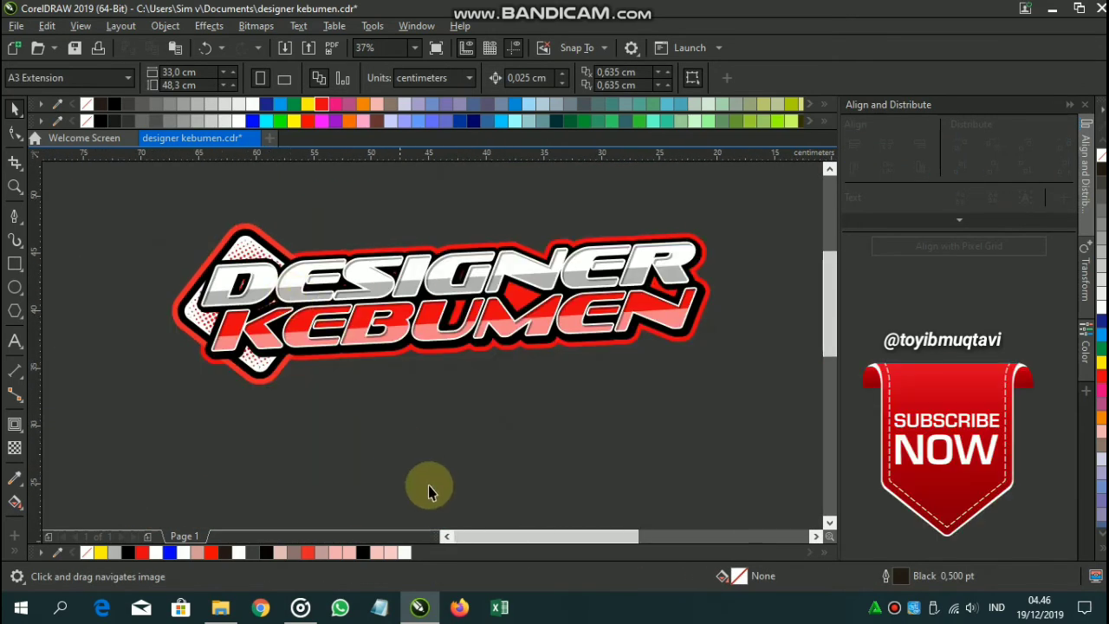